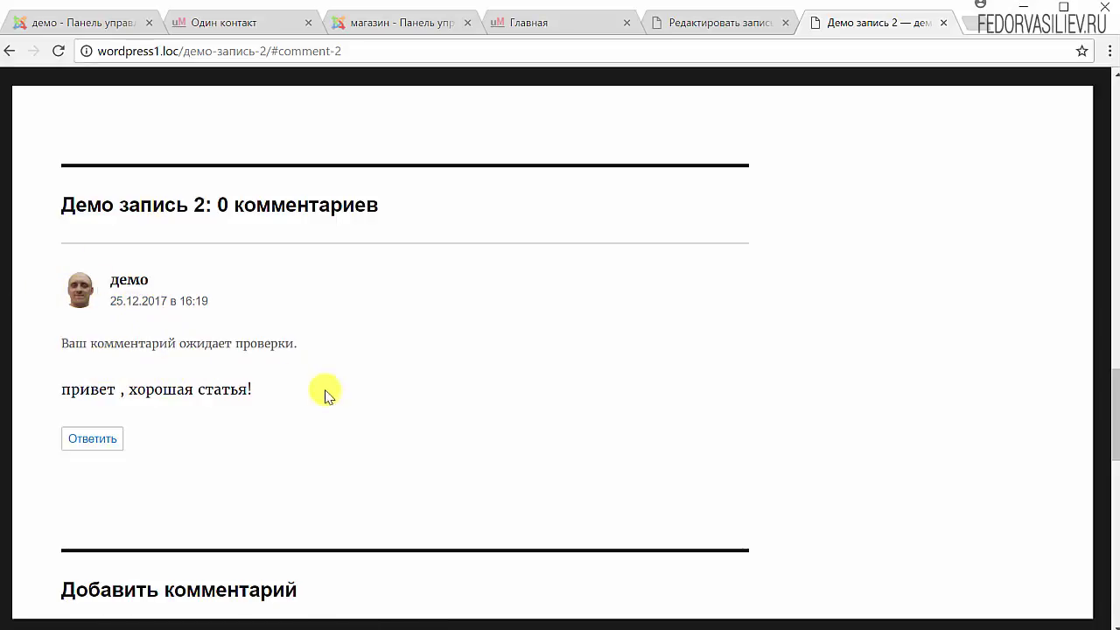
Check the 'awaiting moderation' notice under the comment 'привет , хорошая статья!', then return to the editor
{"action": "scroll", "coordinate": [635, 277], "scroll_direction": "up", "scroll_amount": 4}
{"action": "scroll", "coordinate": [634, 276], "scroll_direction": "up", "scroll_amount": 12}
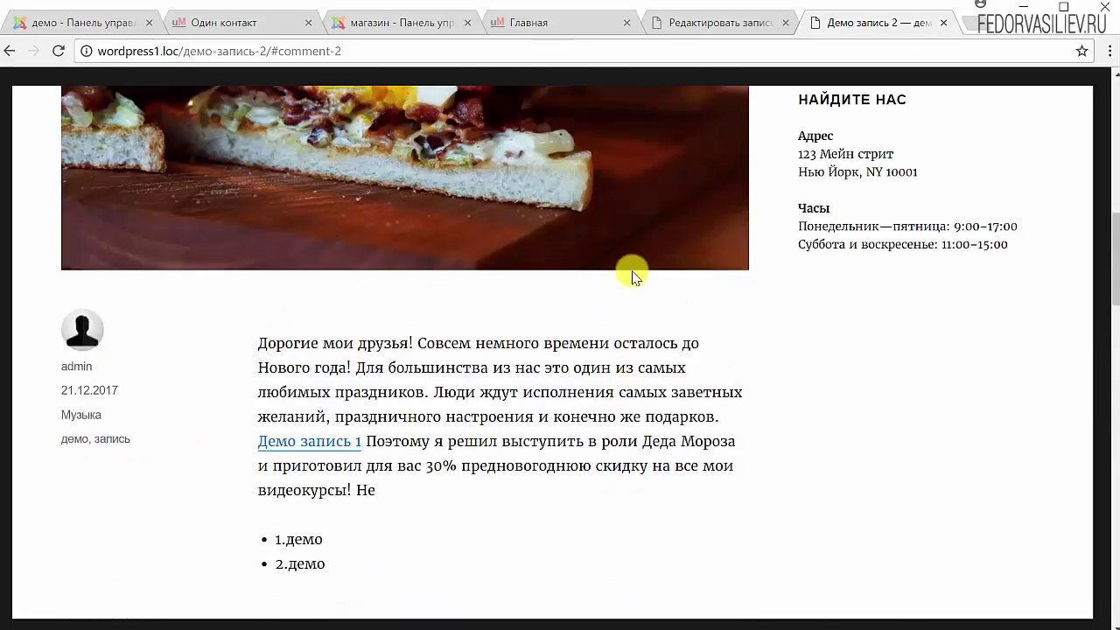
{"action": "scroll", "coordinate": [633, 273], "scroll_direction": "down", "scroll_amount": 8}
{"action": "scroll", "coordinate": [632, 271], "scroll_direction": "down", "scroll_amount": 9}
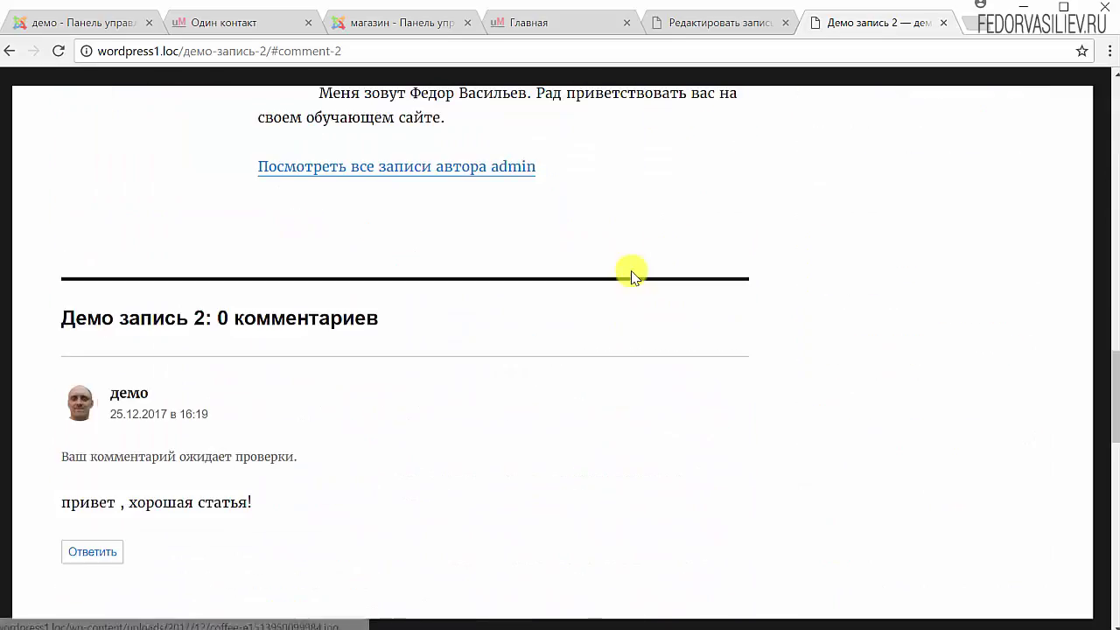
{"action": "left_click_drag", "start_coordinate": [320, 376], "coordinate": [70, 371]}
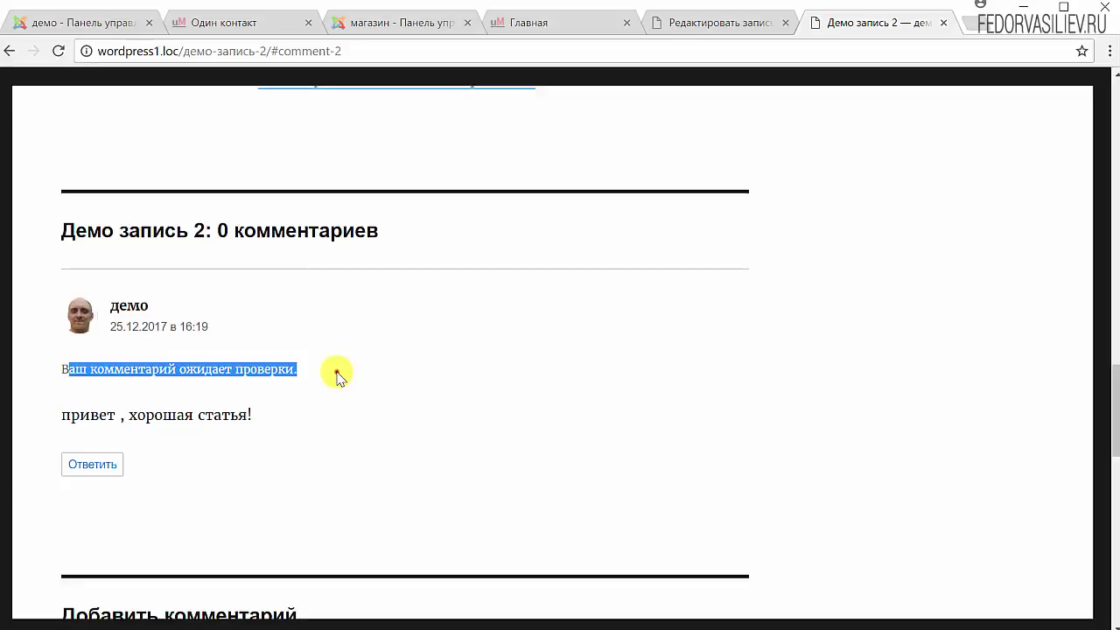
{"action": "left_click", "coordinate": [336, 373]}
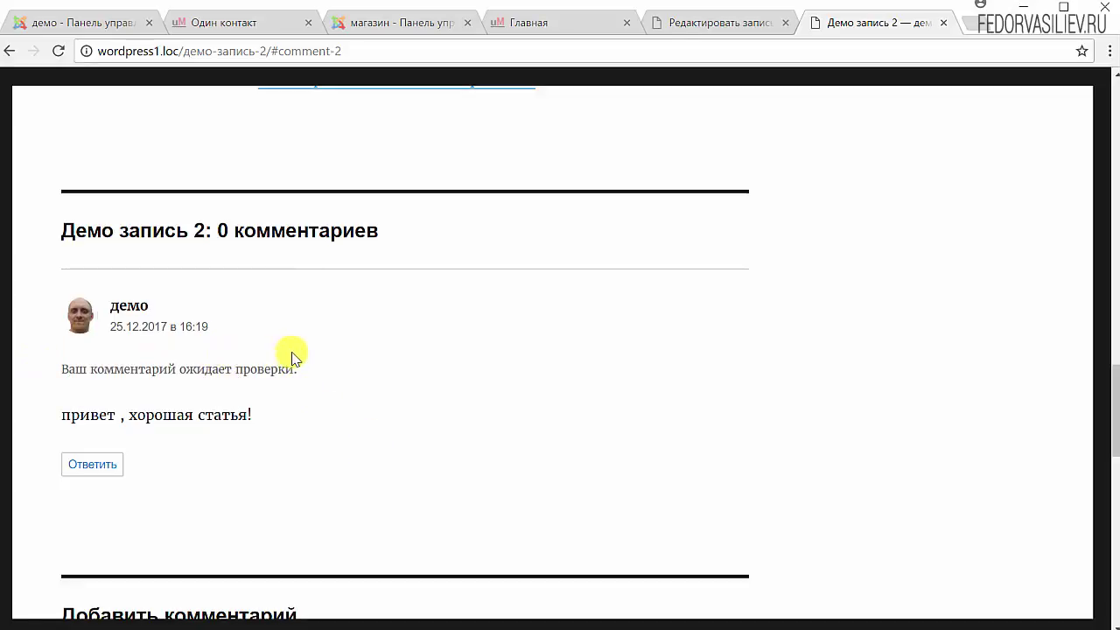
{"action": "left_click_drag", "start_coordinate": [308, 372], "coordinate": [60, 369]}
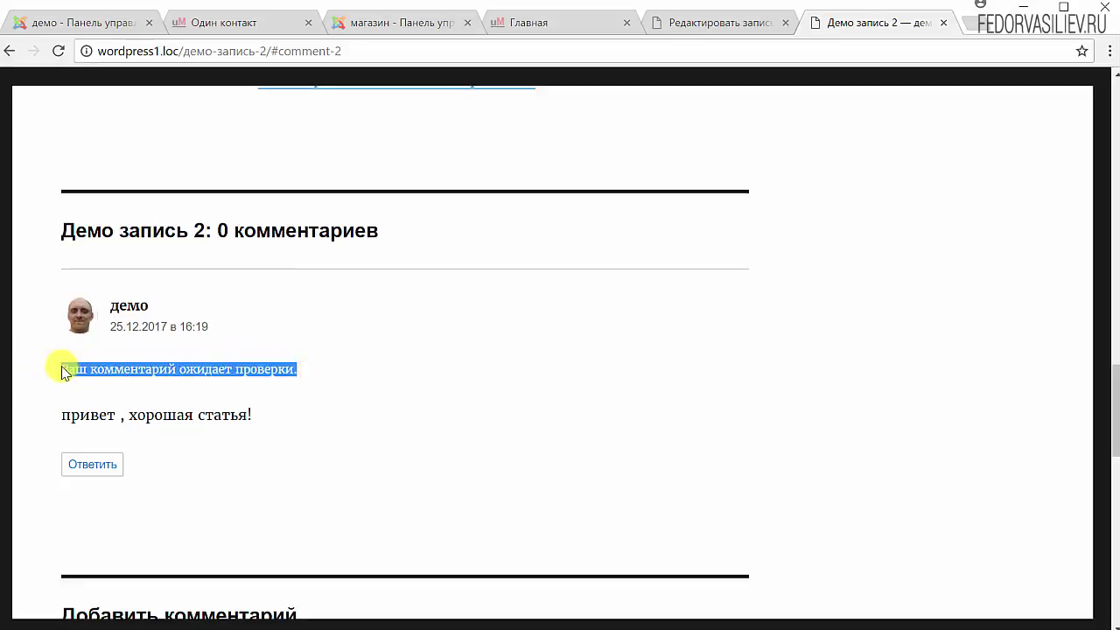
{"action": "left_click", "coordinate": [385, 367]}
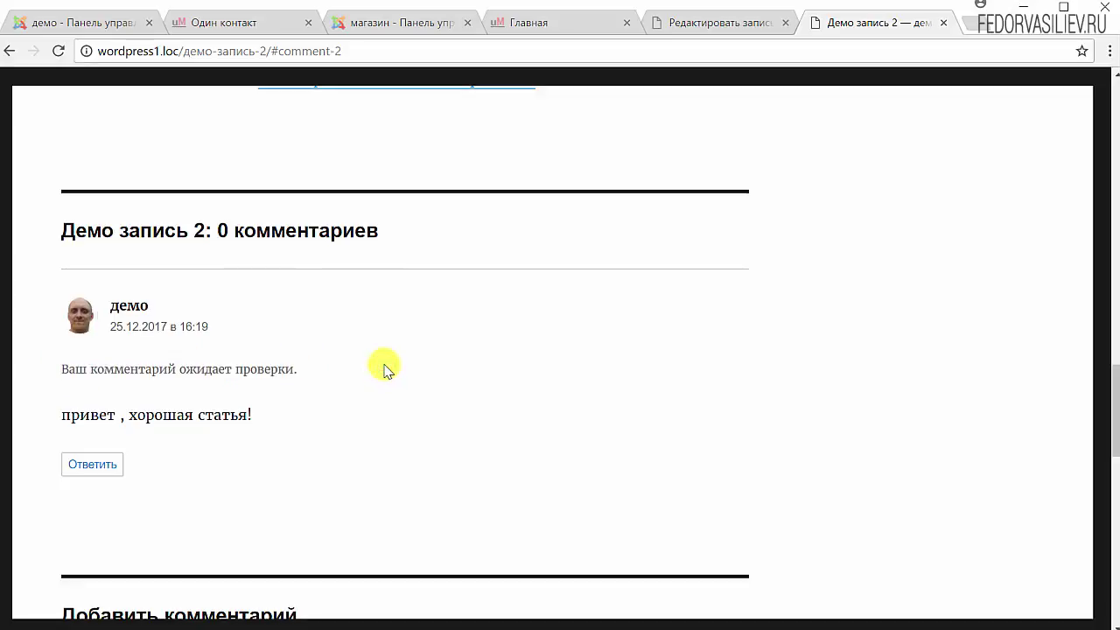
{"action": "left_click_drag", "start_coordinate": [326, 375], "coordinate": [45, 374]}
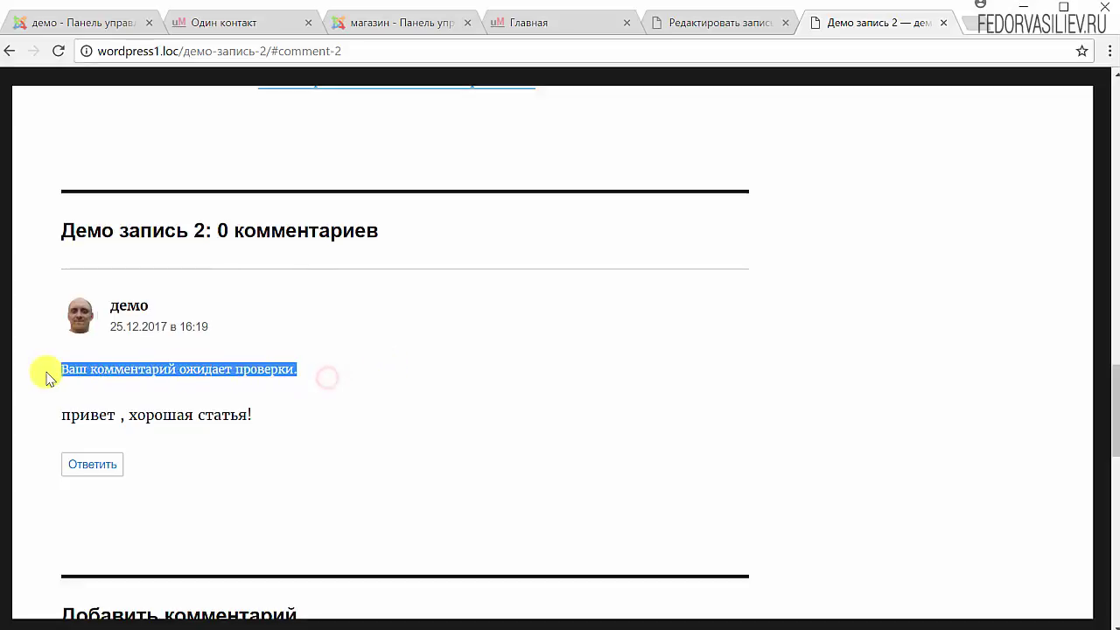
{"action": "left_click", "coordinate": [617, 371]}
{"action": "scroll", "coordinate": [974, 253], "scroll_direction": "up", "scroll_amount": 15}
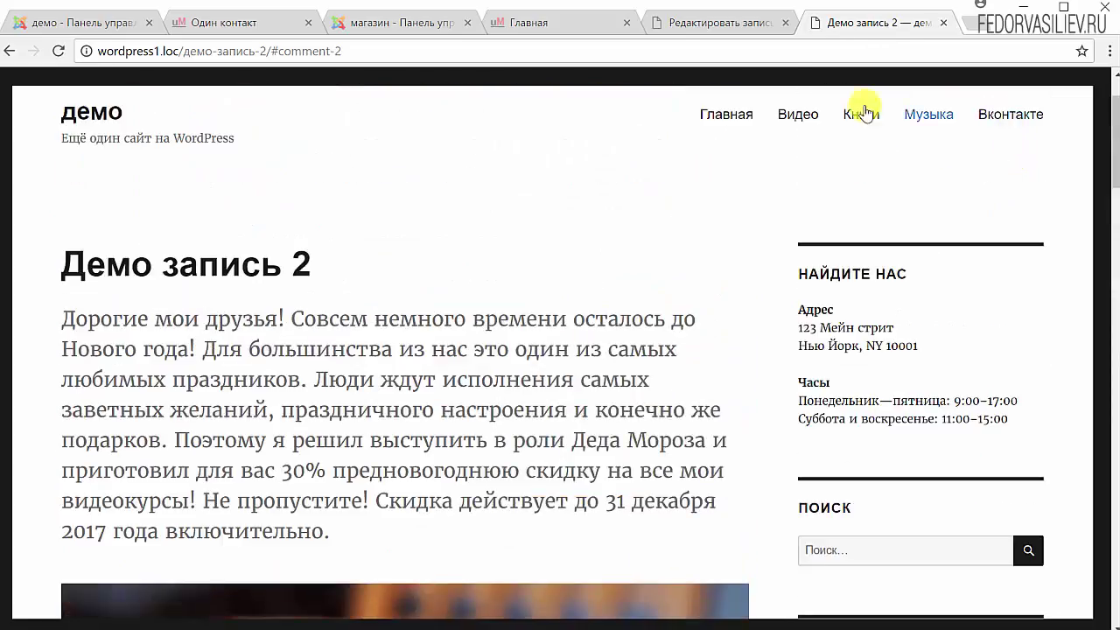
{"action": "left_click", "coordinate": [759, 25]}
Log back in after the expired session and go from the admin bar to Комментарии
{"action": "left_click", "coordinate": [648, 492]}
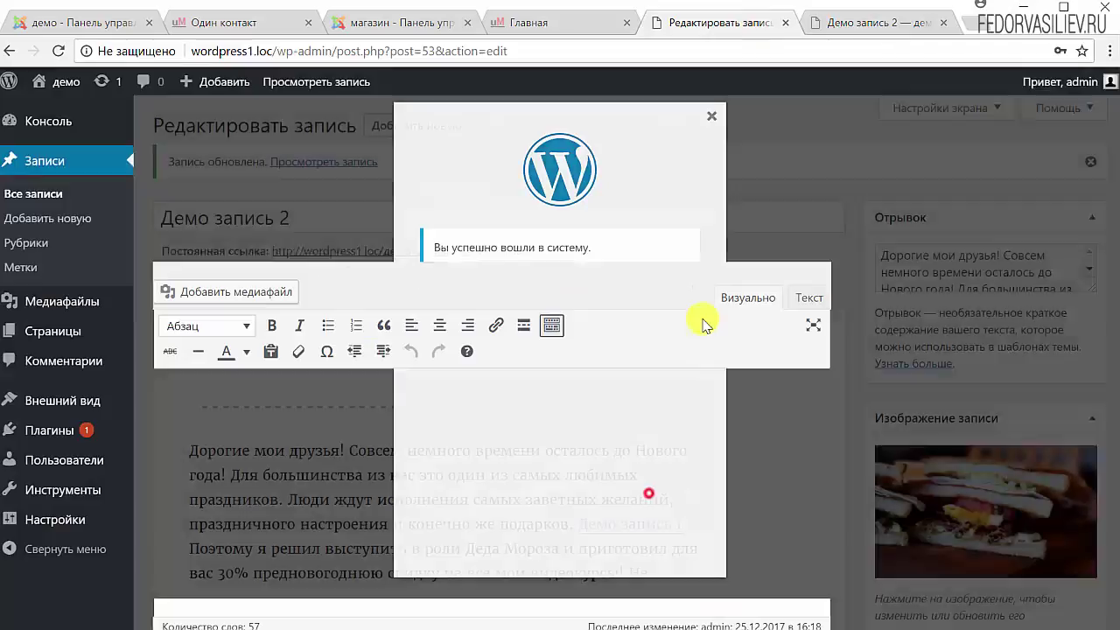
{"action": "left_click", "coordinate": [50, 129]}
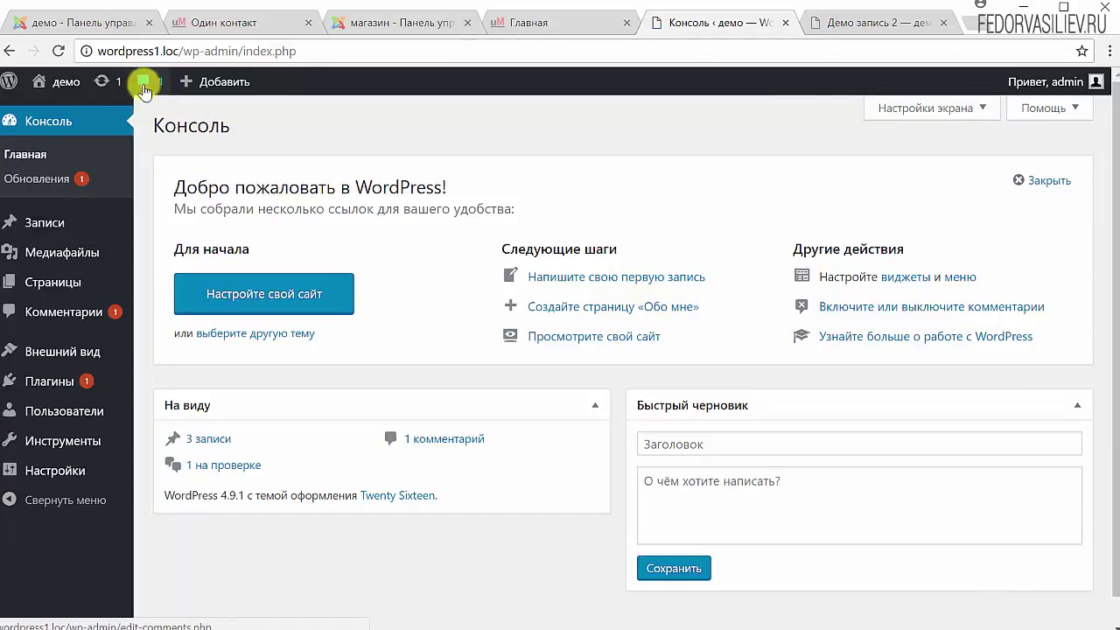
{"action": "left_click", "coordinate": [861, 23]}
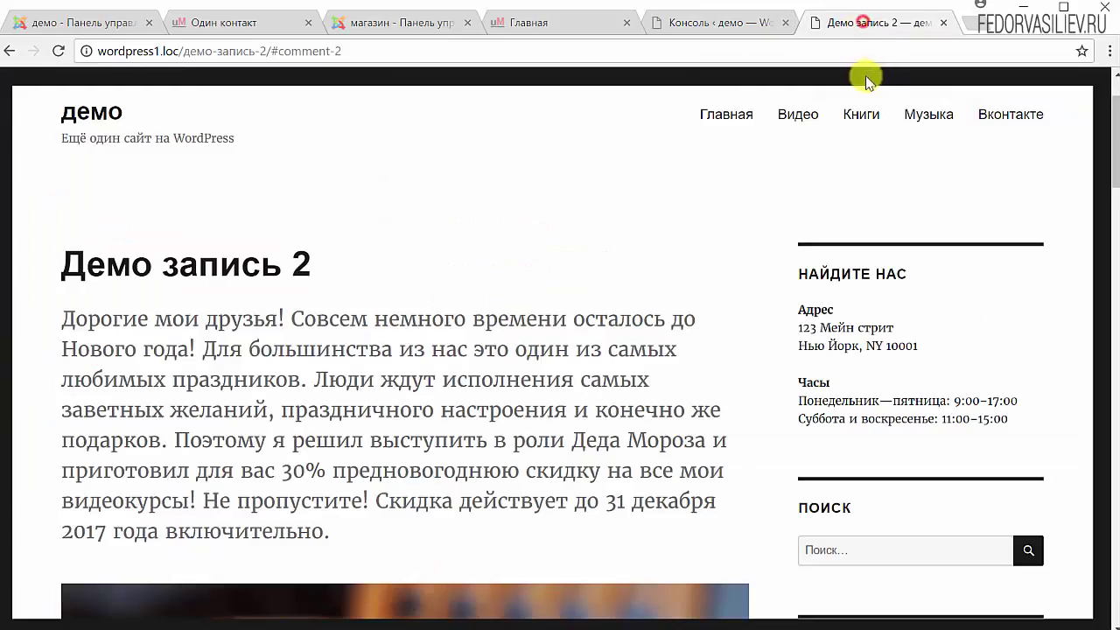
{"action": "left_click", "coordinate": [711, 115]}
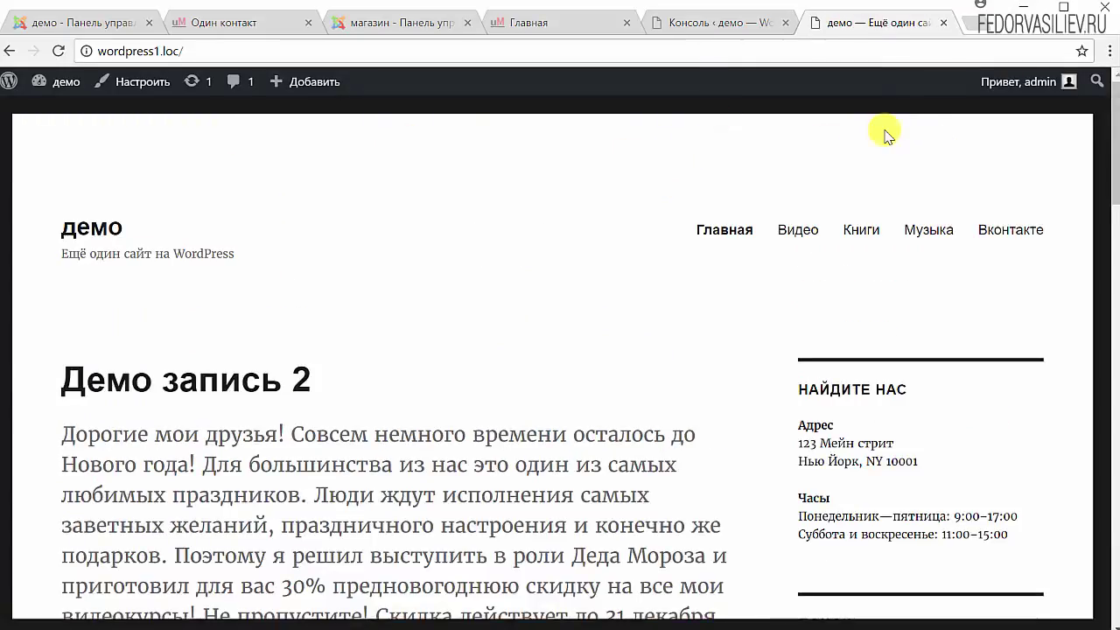
{"action": "left_click", "coordinate": [234, 83]}
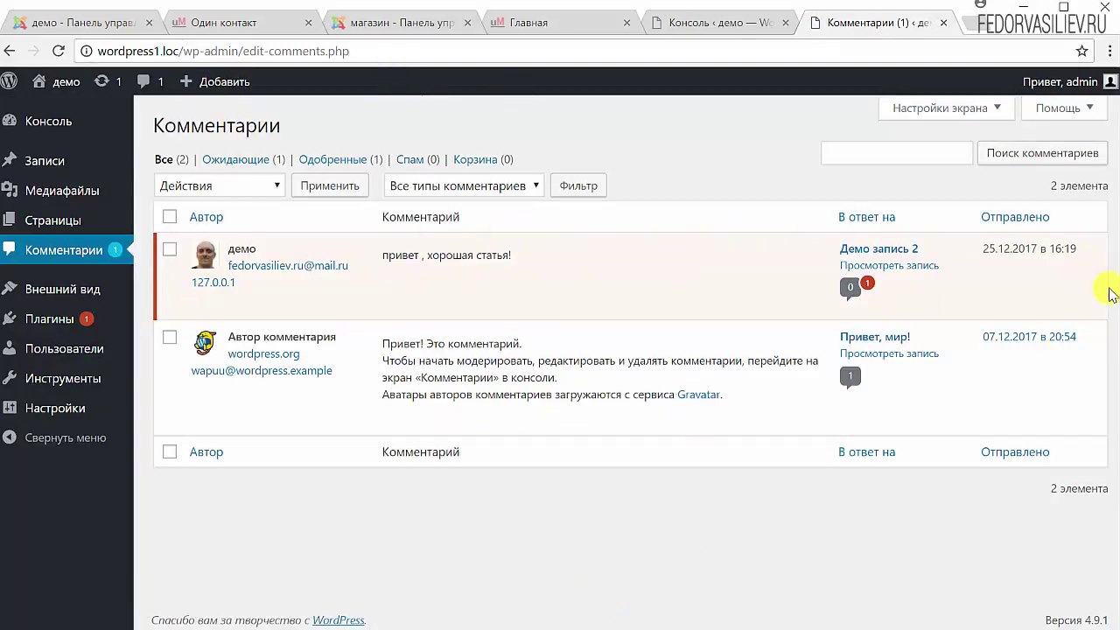
Tick the pending 'привет , хорошая статья!' comment, check the Действия list, then open Ответить
{"action": "mouse_move", "coordinate": [784, 378]}
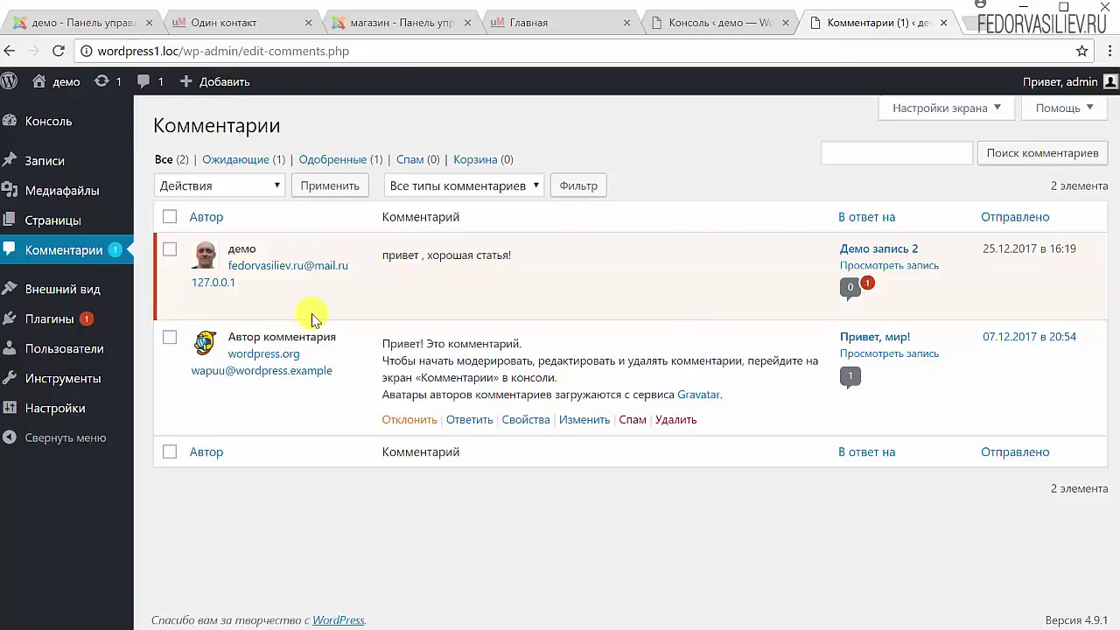
{"action": "mouse_move", "coordinate": [214, 278]}
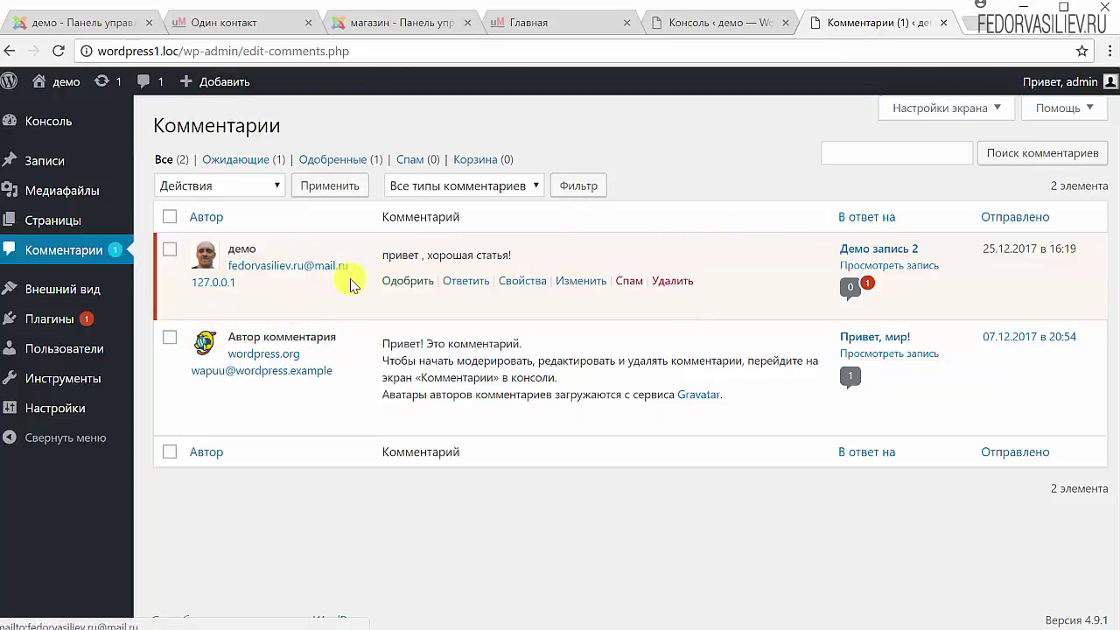
{"action": "left_click_drag", "start_coordinate": [544, 254], "coordinate": [389, 255]}
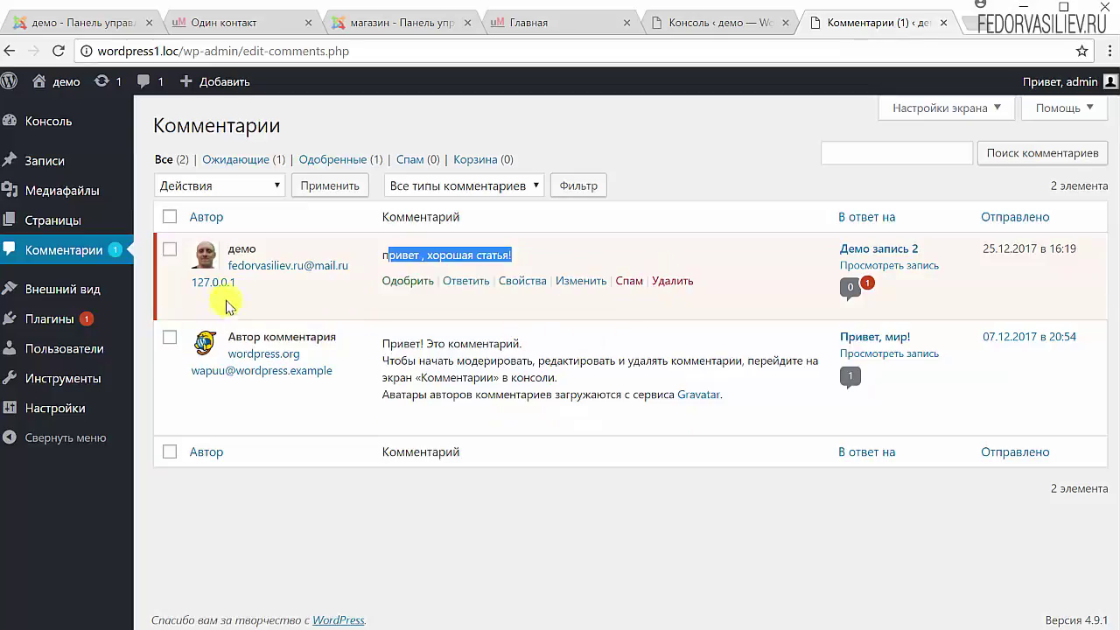
{"action": "left_click", "coordinate": [170, 255]}
{"action": "left_click", "coordinate": [232, 184]}
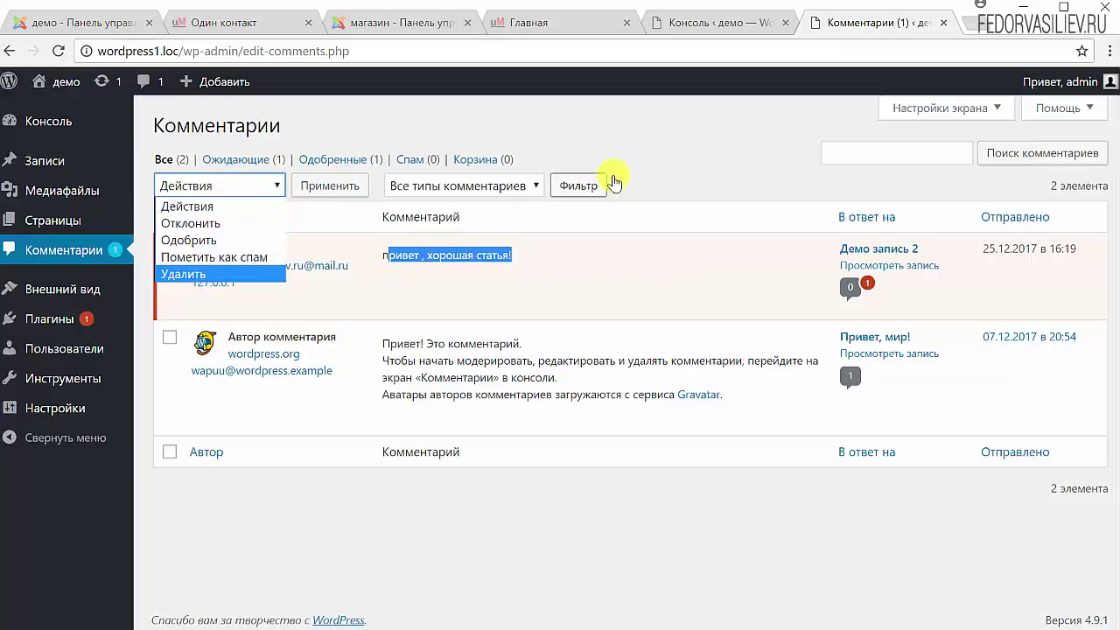
{"action": "left_click", "coordinate": [715, 132]}
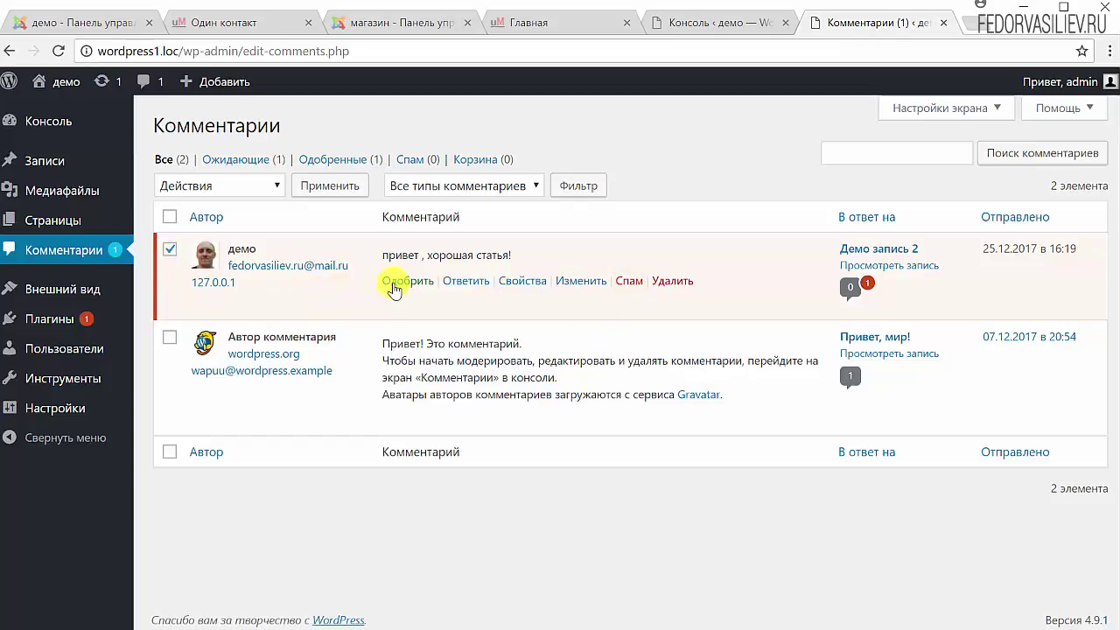
{"action": "left_click", "coordinate": [477, 285]}
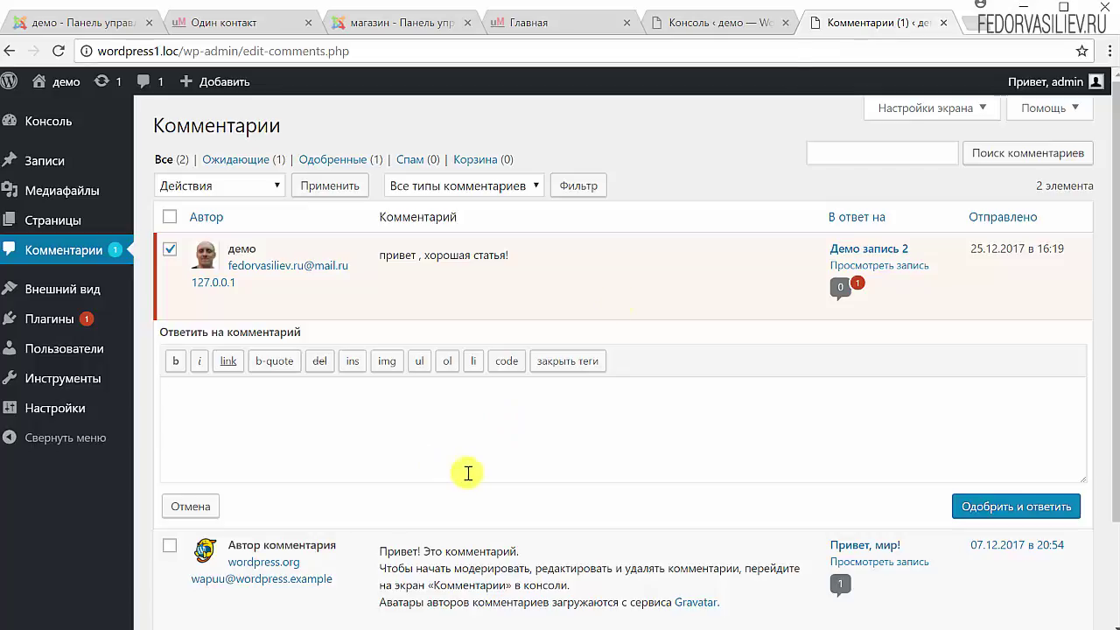
Write the reply 'Спасибо!' in bold and submit it with Одобрить и ответить
{"action": "left_click", "coordinate": [738, 28]}
{"action": "left_click", "coordinate": [822, 23]}
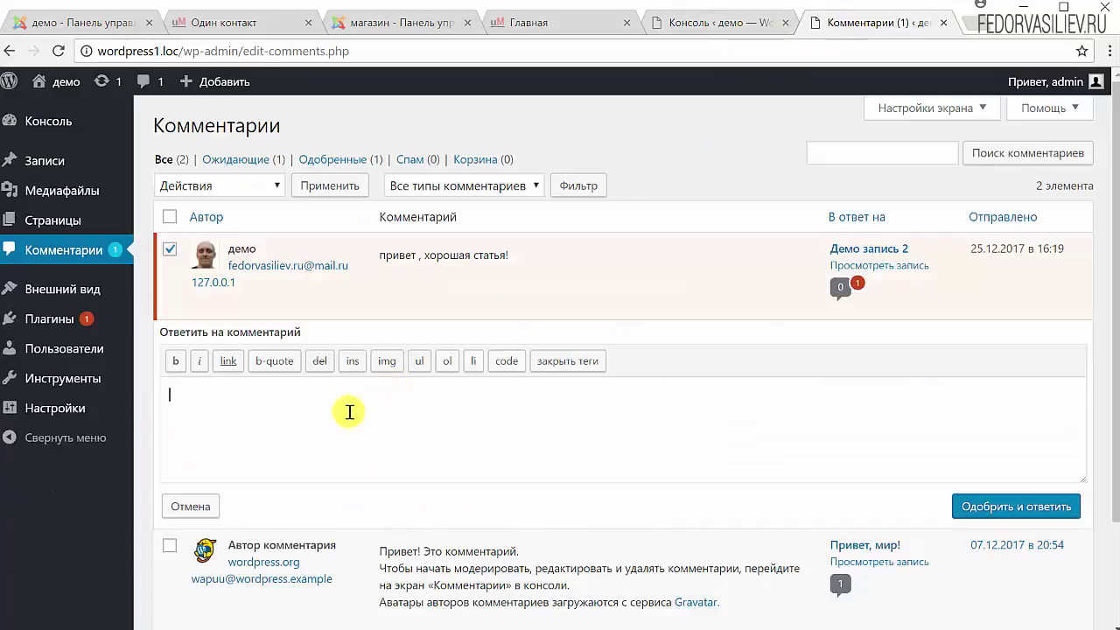
{"action": "type", "text": "сибо!"}
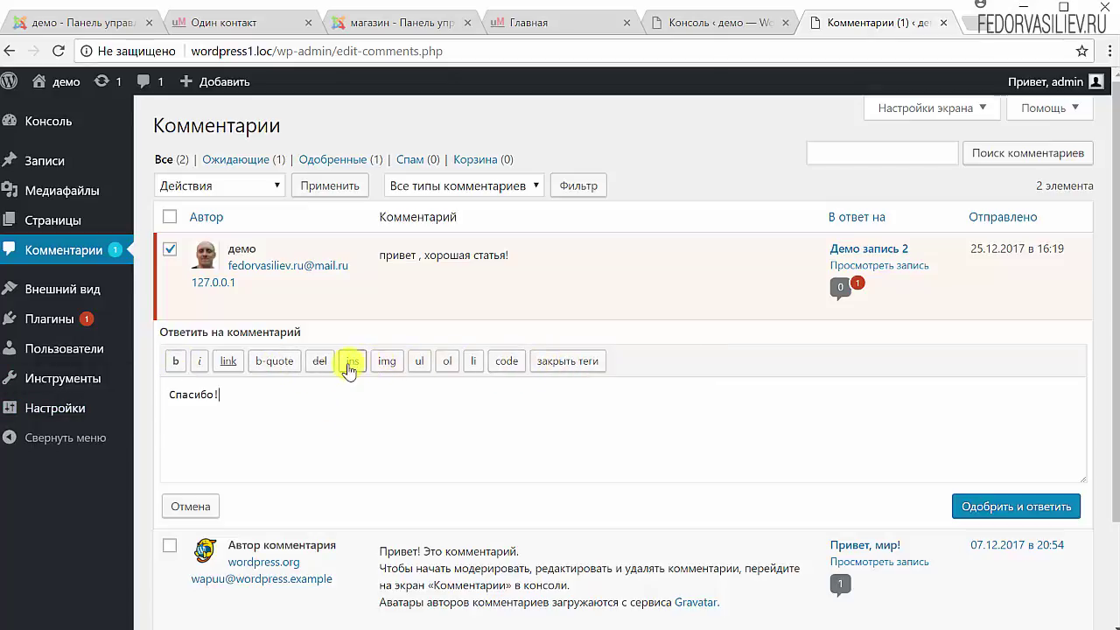
{"action": "mouse_move", "coordinate": [105, 407]}
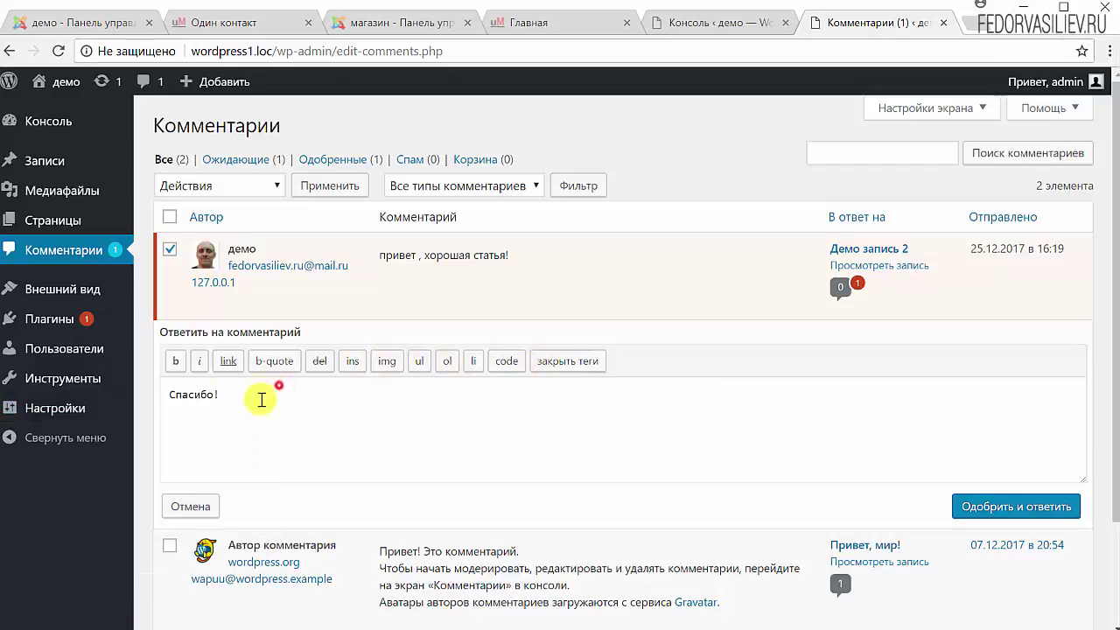
{"action": "left_click_drag", "start_coordinate": [260, 396], "coordinate": [123, 380]}
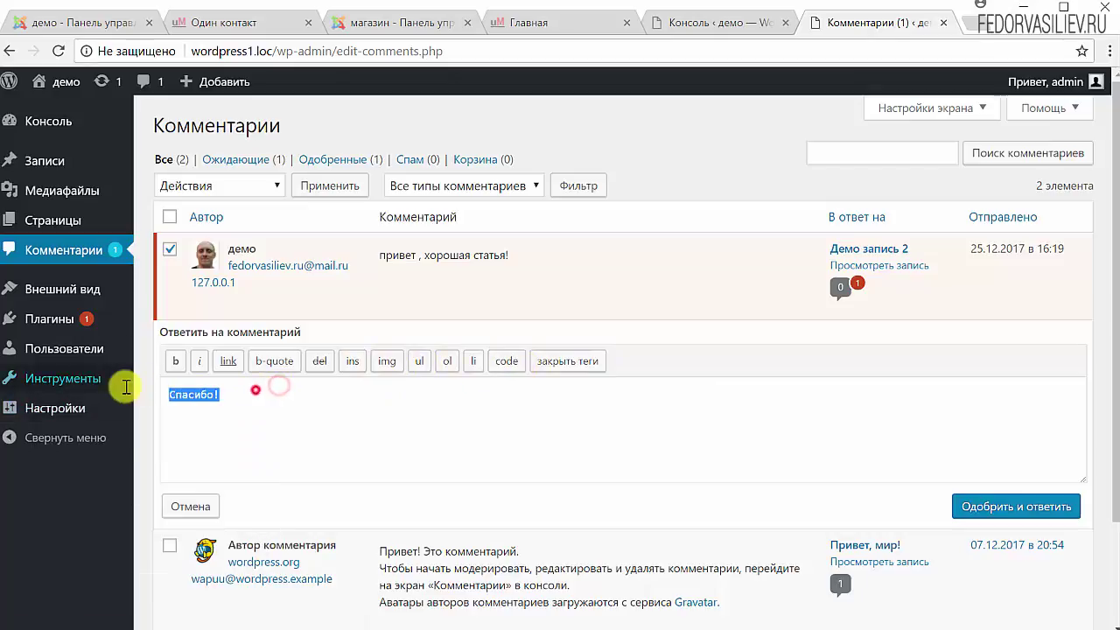
{"action": "left_click", "coordinate": [175, 364]}
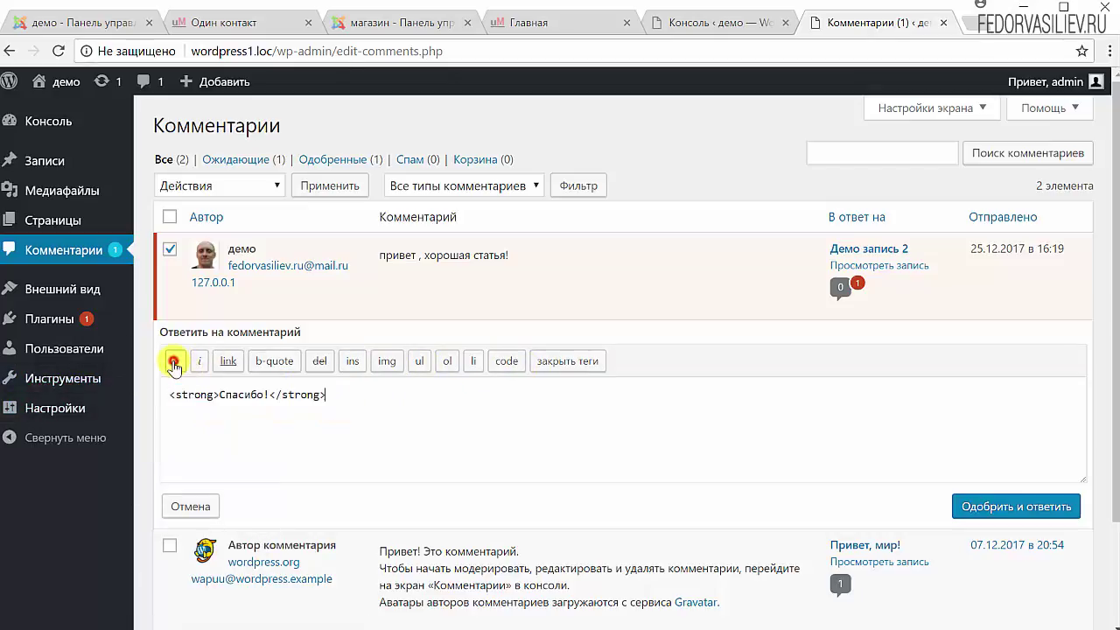
{"action": "left_click", "coordinate": [331, 395]}
{"action": "left_click_drag", "start_coordinate": [299, 394], "coordinate": [269, 395]}
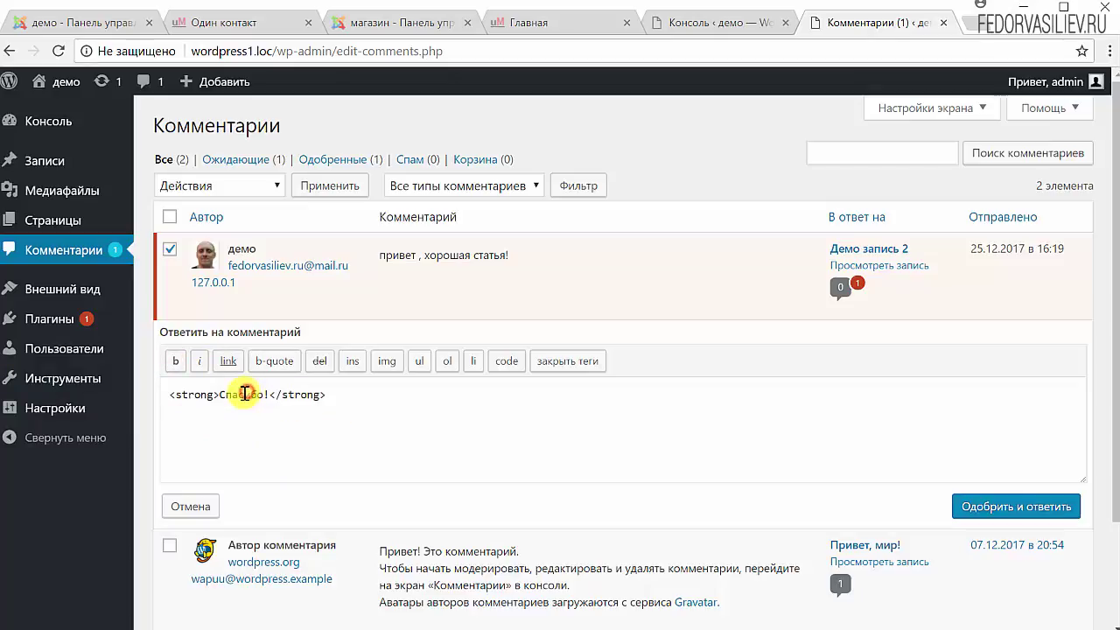
{"action": "left_click", "coordinate": [312, 392]}
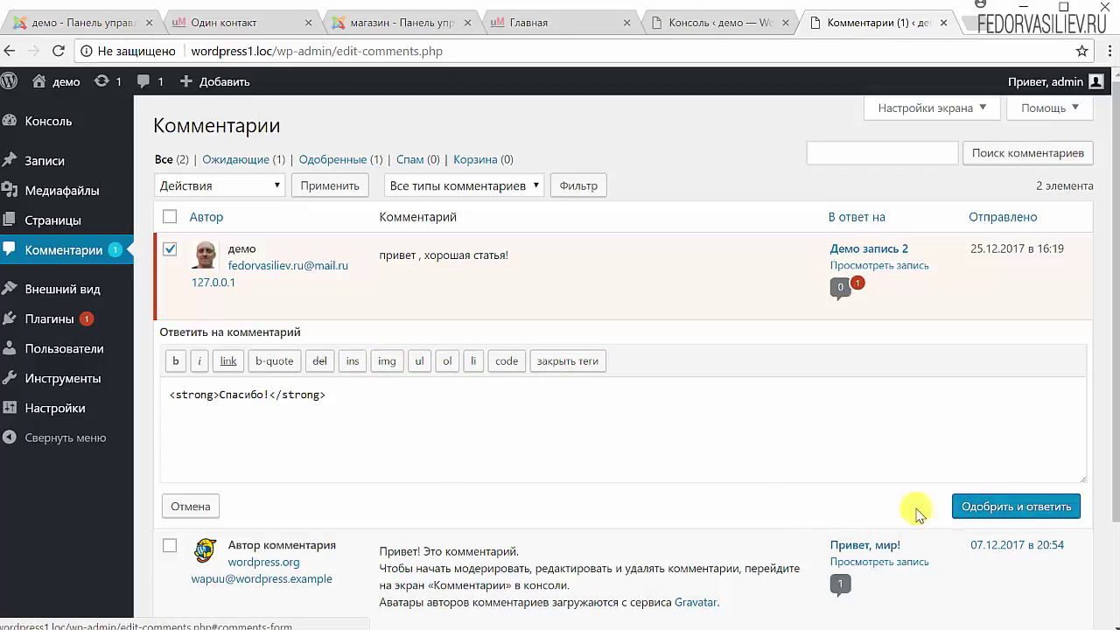
{"action": "mouse_move", "coordinate": [494, 320]}
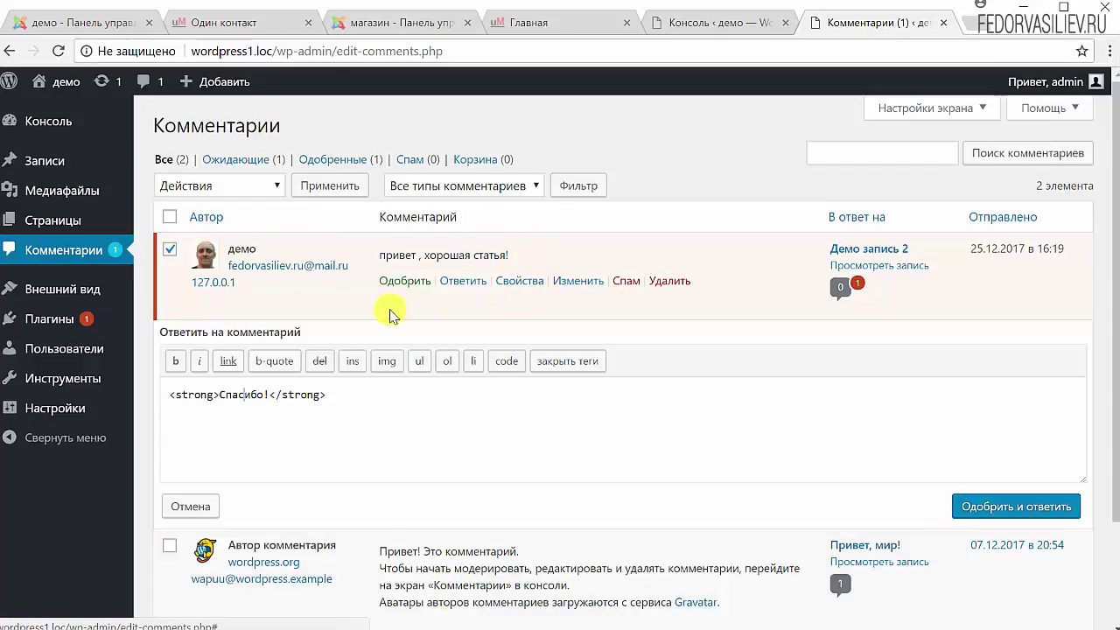
{"action": "left_click", "coordinate": [1014, 507]}
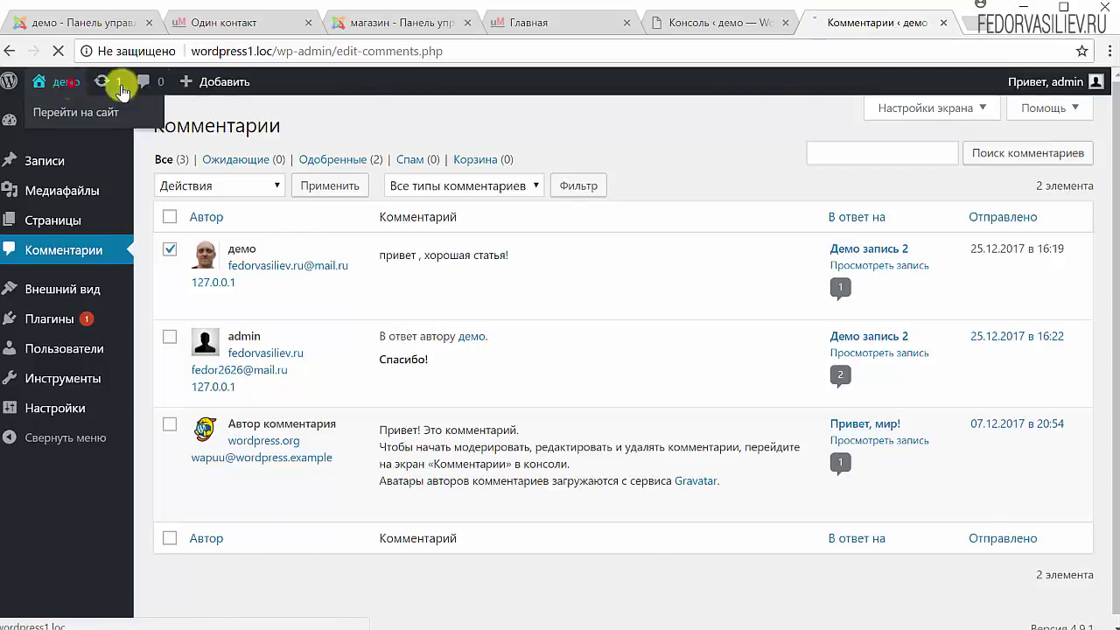
View Демо запись 2 to see the approved comment and the 'Спасибо!' reply, then return to Консоль
{"action": "left_click", "coordinate": [66, 81]}
{"action": "left_click", "coordinate": [263, 382]}
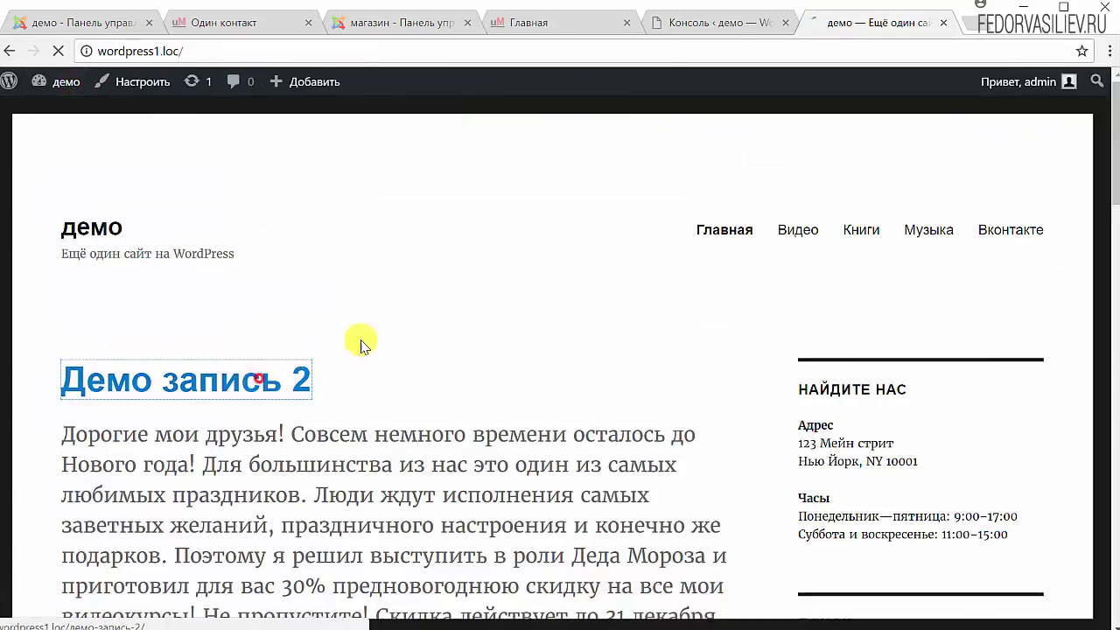
{"action": "scroll", "coordinate": [516, 315], "scroll_direction": "down", "scroll_amount": 15}
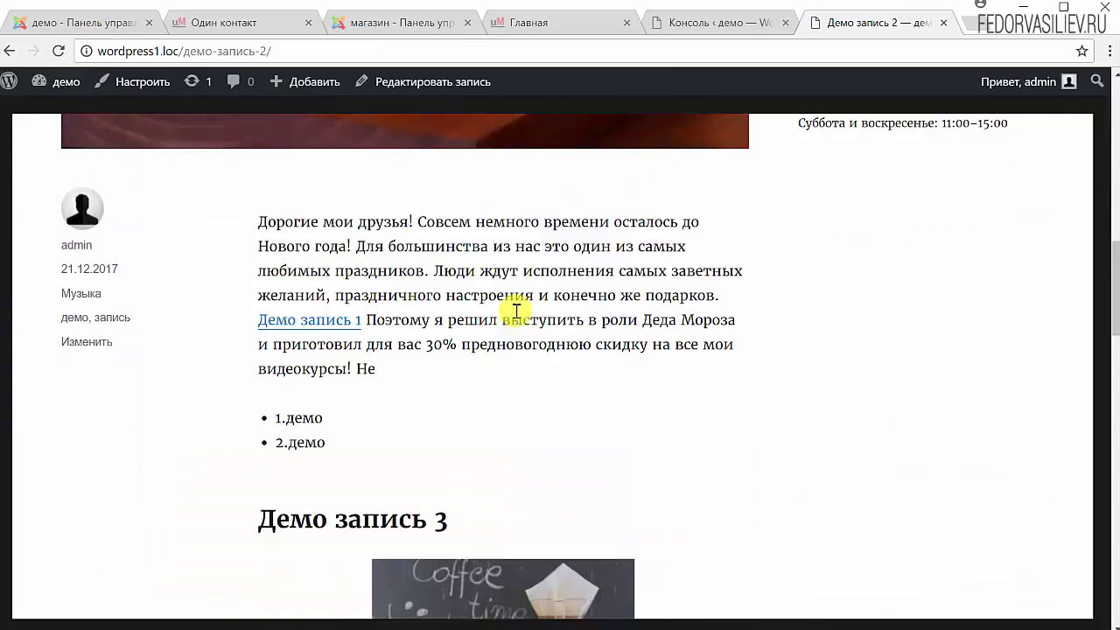
{"action": "scroll", "coordinate": [516, 311], "scroll_direction": "down", "scroll_amount": 5}
{"action": "scroll", "coordinate": [516, 313], "scroll_direction": "up", "scroll_amount": 1}
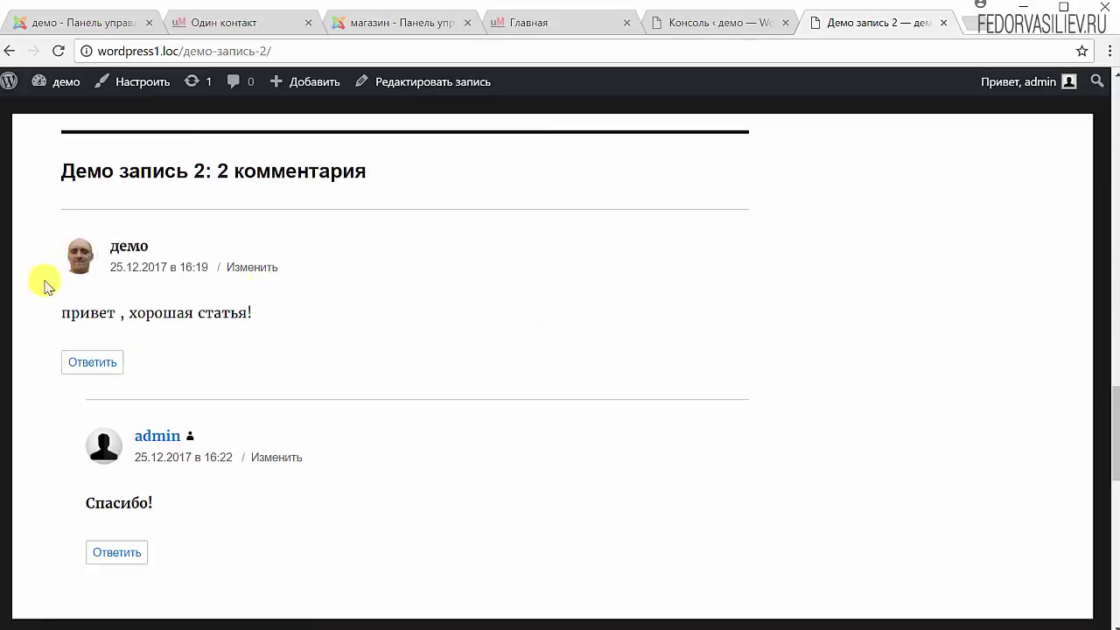
{"action": "scroll", "coordinate": [318, 312], "scroll_direction": "down", "scroll_amount": 2}
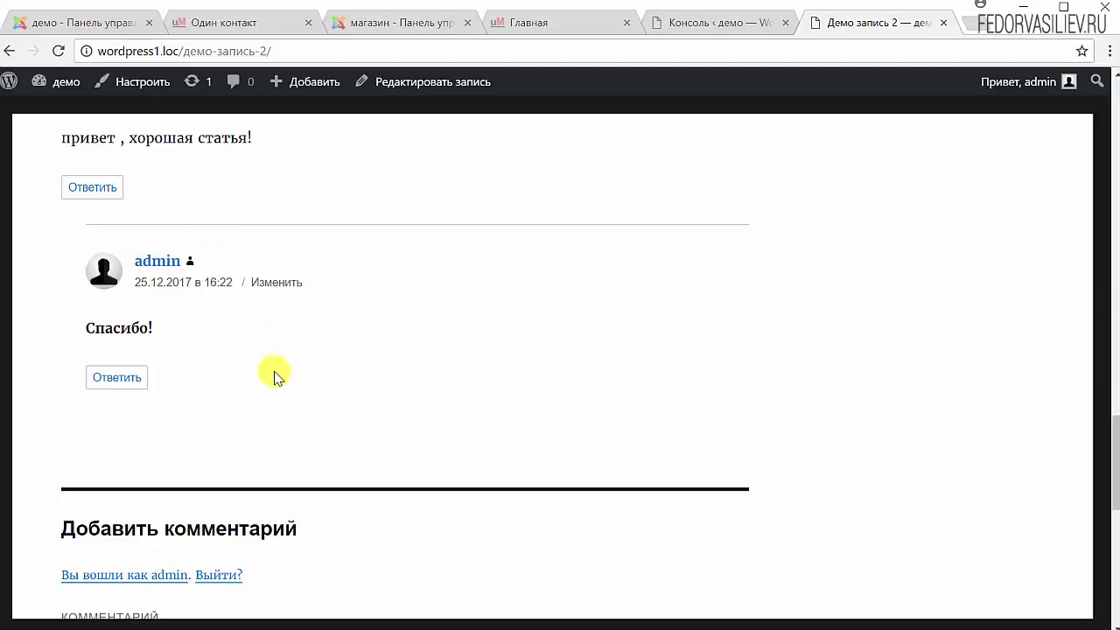
{"action": "scroll", "coordinate": [273, 376], "scroll_direction": "up", "scroll_amount": 1}
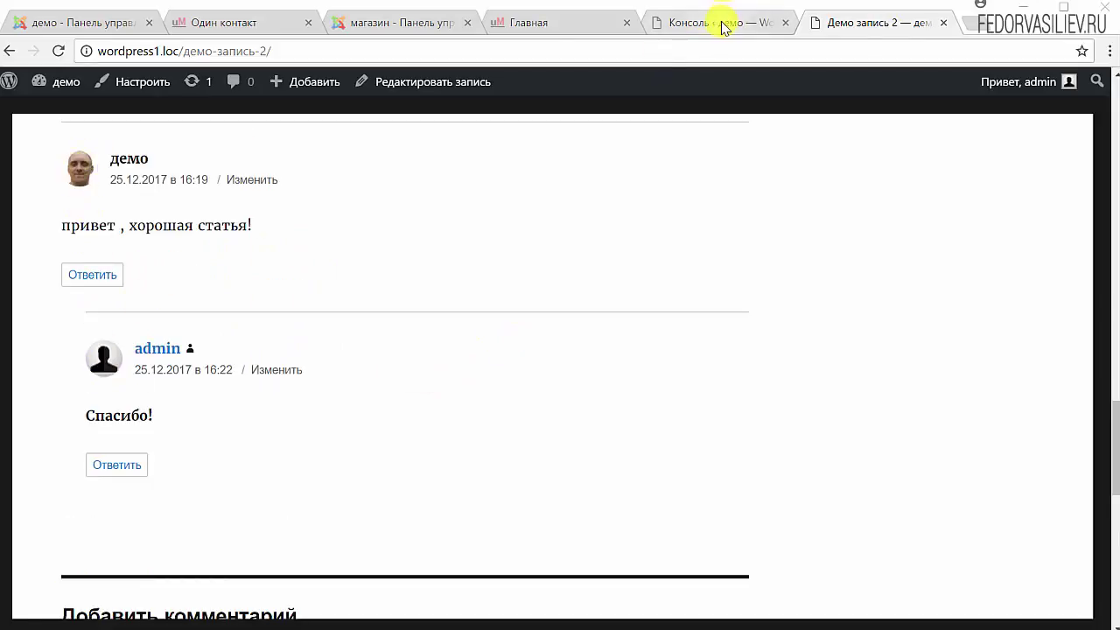
{"action": "left_click", "coordinate": [722, 26]}
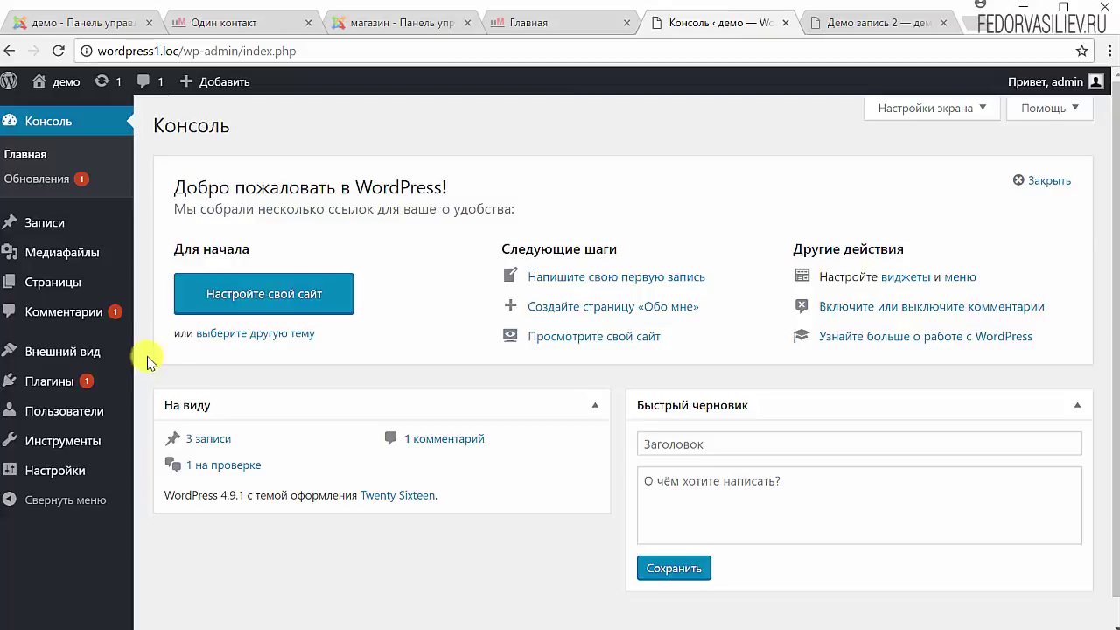
Open Ваш профиль and look over the settings, including the nickname Good
{"action": "mouse_move", "coordinate": [96, 409]}
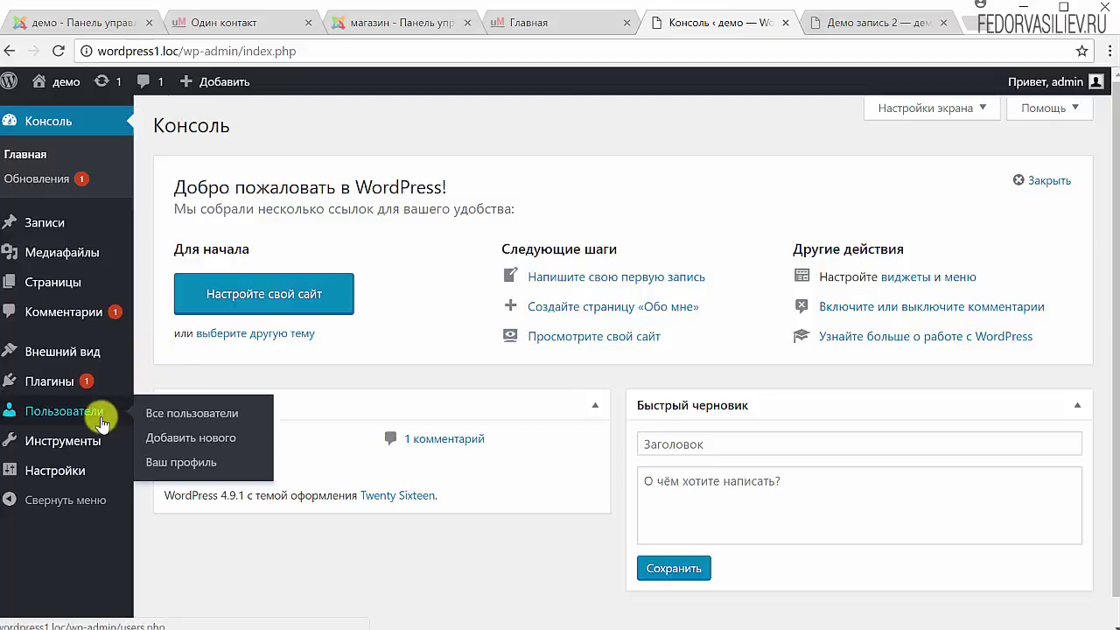
{"action": "left_click", "coordinate": [162, 461]}
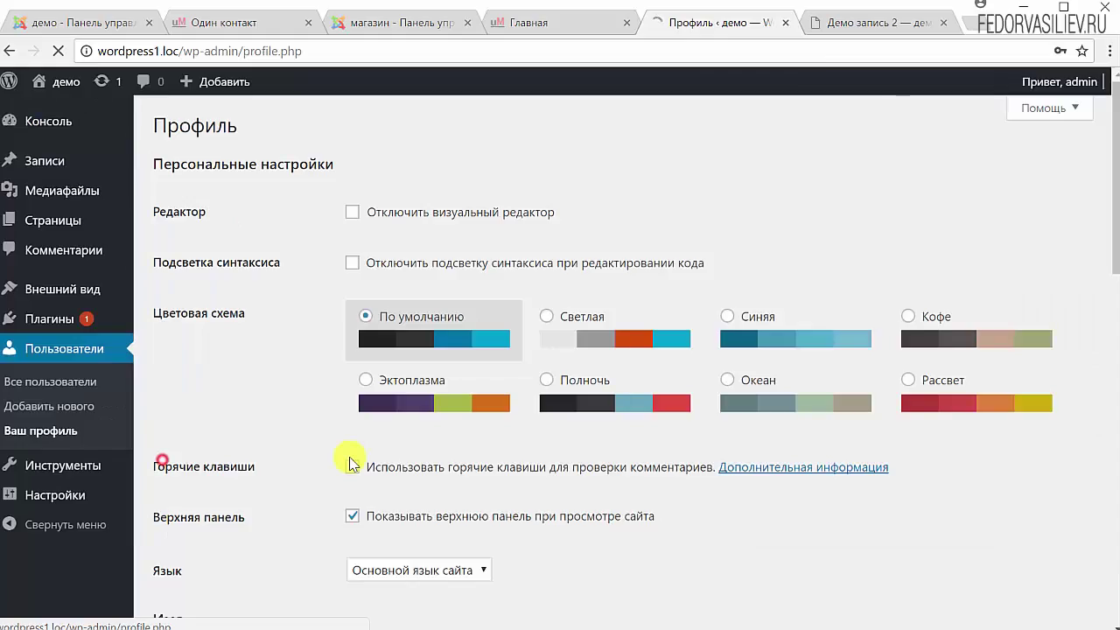
{"action": "scroll", "coordinate": [347, 458], "scroll_direction": "down", "scroll_amount": 2}
{"action": "scroll", "coordinate": [315, 407], "scroll_direction": "down", "scroll_amount": 4}
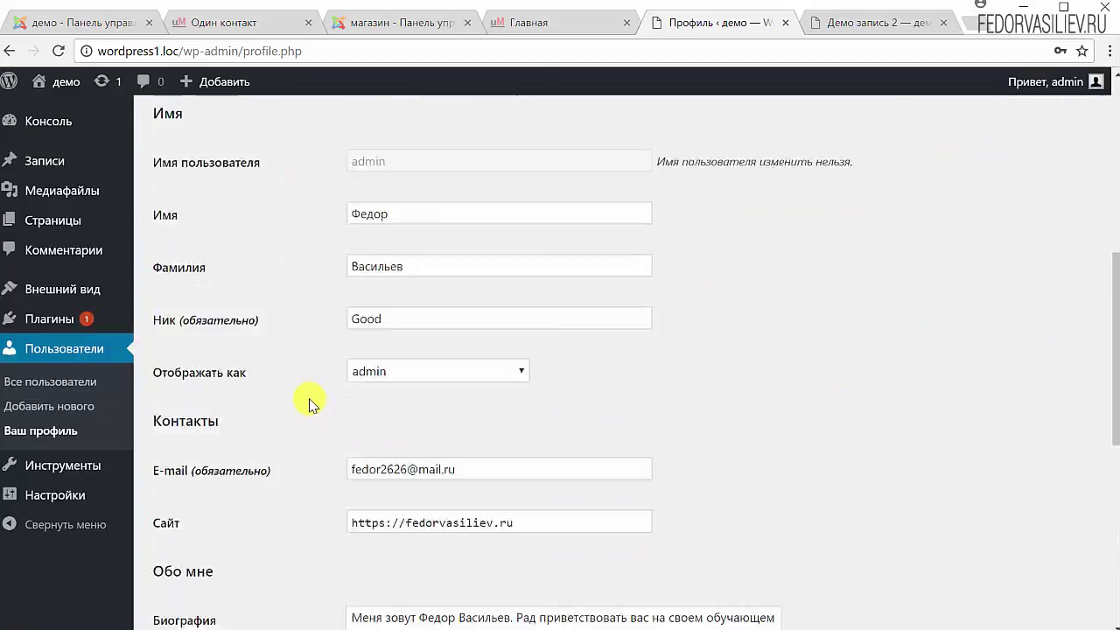
{"action": "scroll", "coordinate": [308, 401], "scroll_direction": "up", "scroll_amount": 2}
{"action": "scroll", "coordinate": [289, 249], "scroll_direction": "up", "scroll_amount": 2}
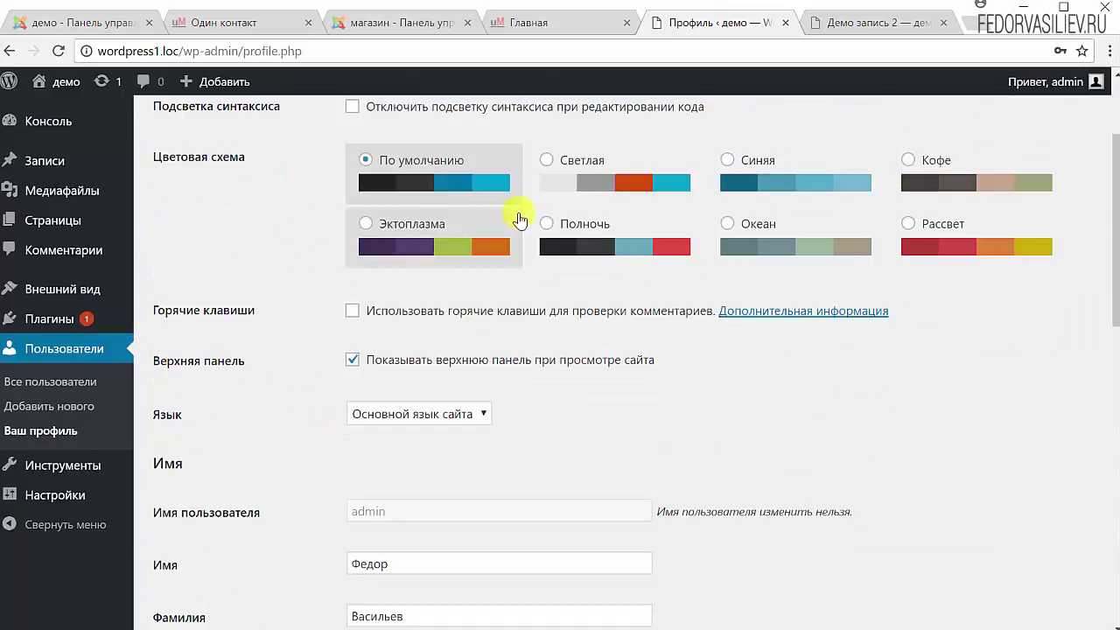
{"action": "scroll", "coordinate": [429, 439], "scroll_direction": "down", "scroll_amount": 3}
{"action": "scroll", "coordinate": [436, 407], "scroll_direction": "down", "scroll_amount": 1}
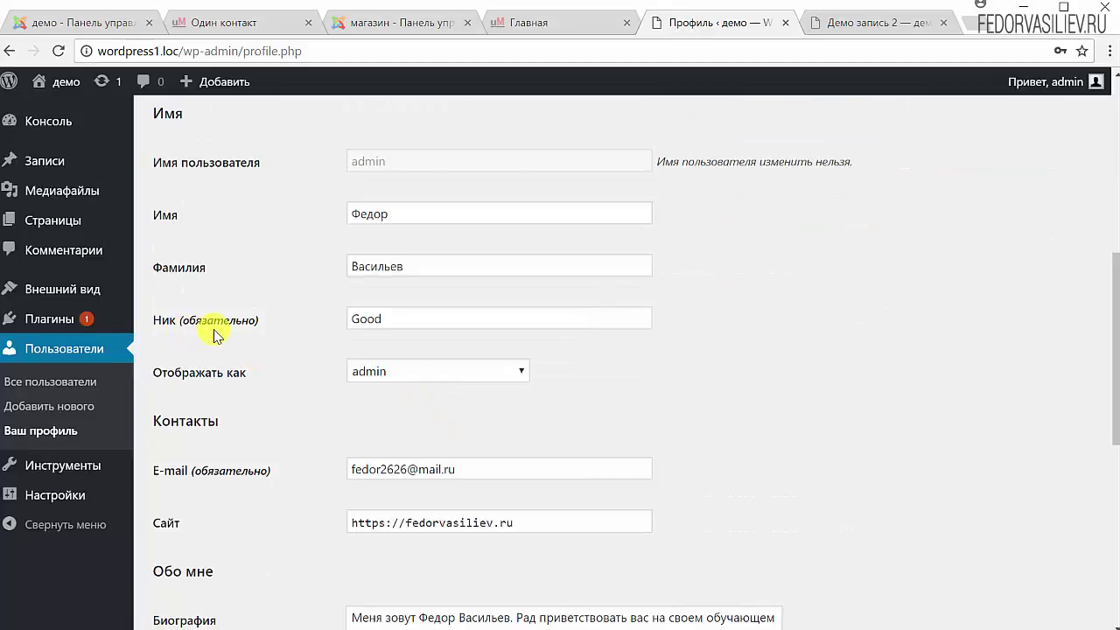
{"action": "left_click_drag", "start_coordinate": [405, 320], "coordinate": [313, 320]}
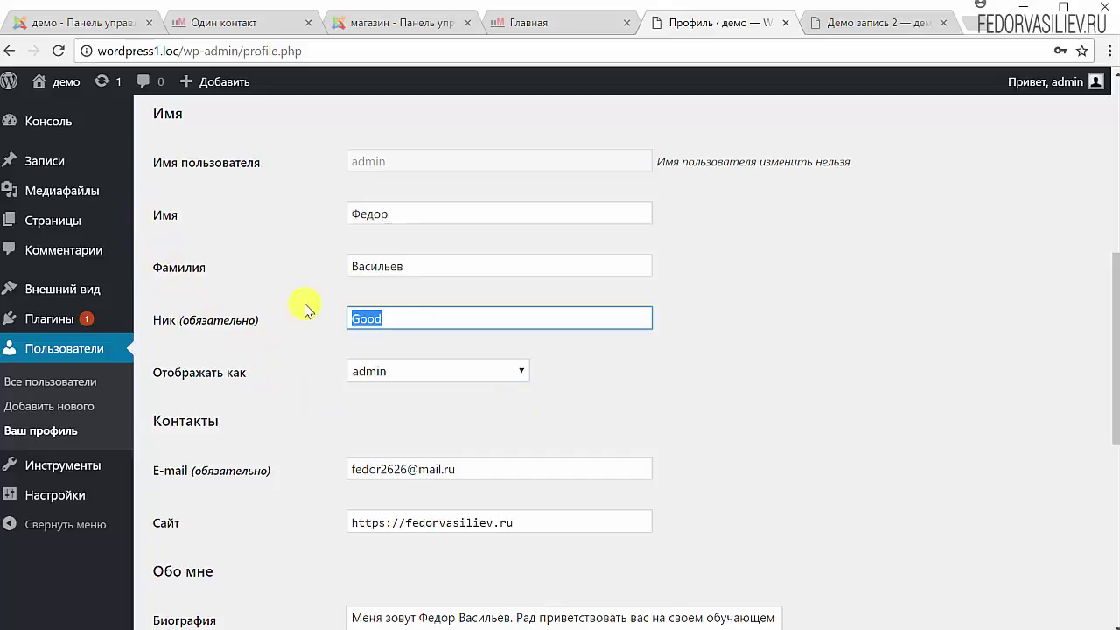
{"action": "scroll", "coordinate": [304, 310], "scroll_direction": "down", "scroll_amount": 6}
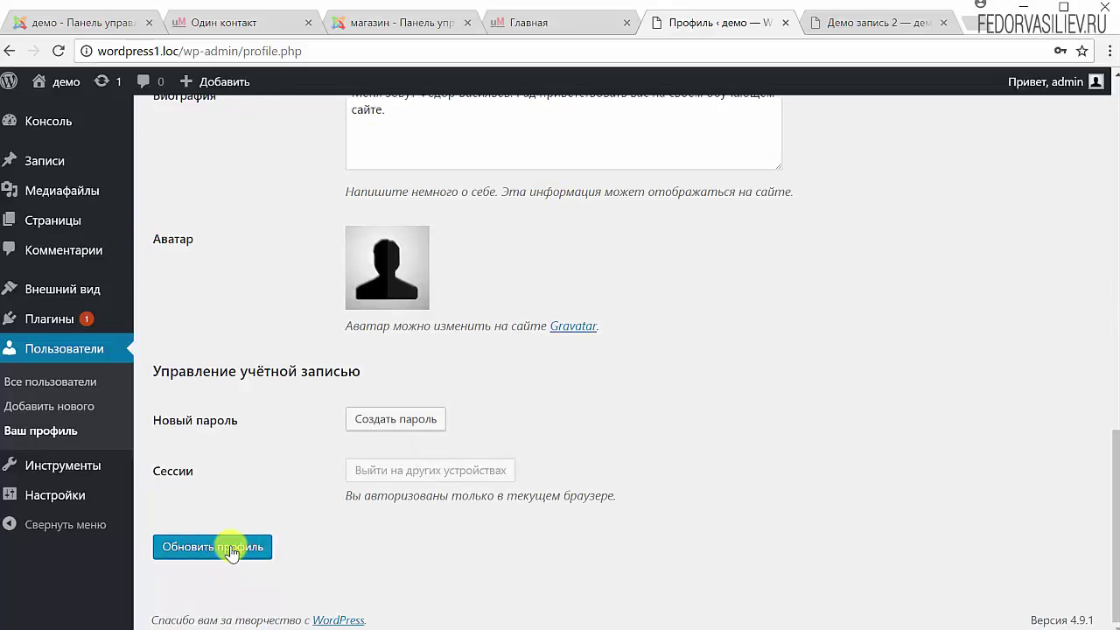
{"action": "scroll", "coordinate": [236, 529], "scroll_direction": "up", "scroll_amount": 6}
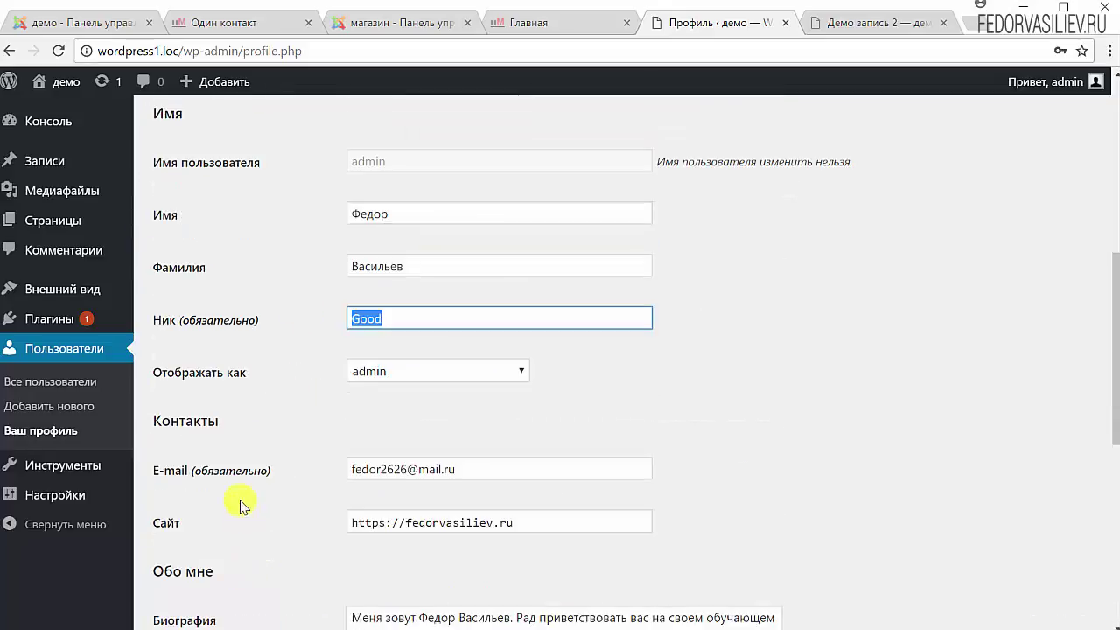
Set 'Отображать как' to the first-and-last-name option
{"action": "left_click", "coordinate": [401, 372]}
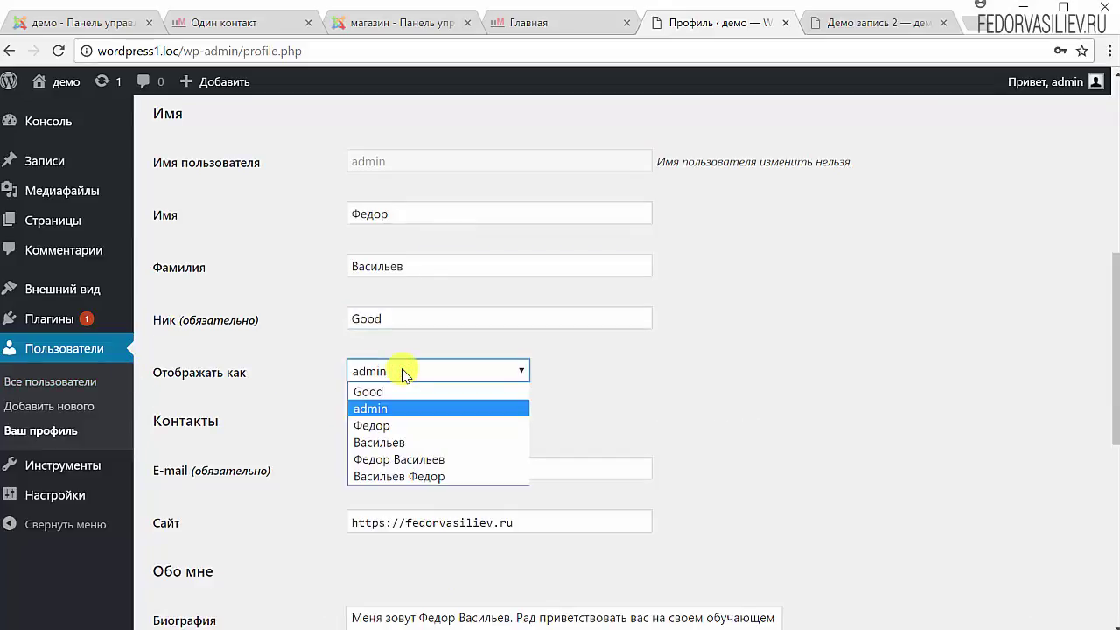
{"action": "key", "text": "Up"}
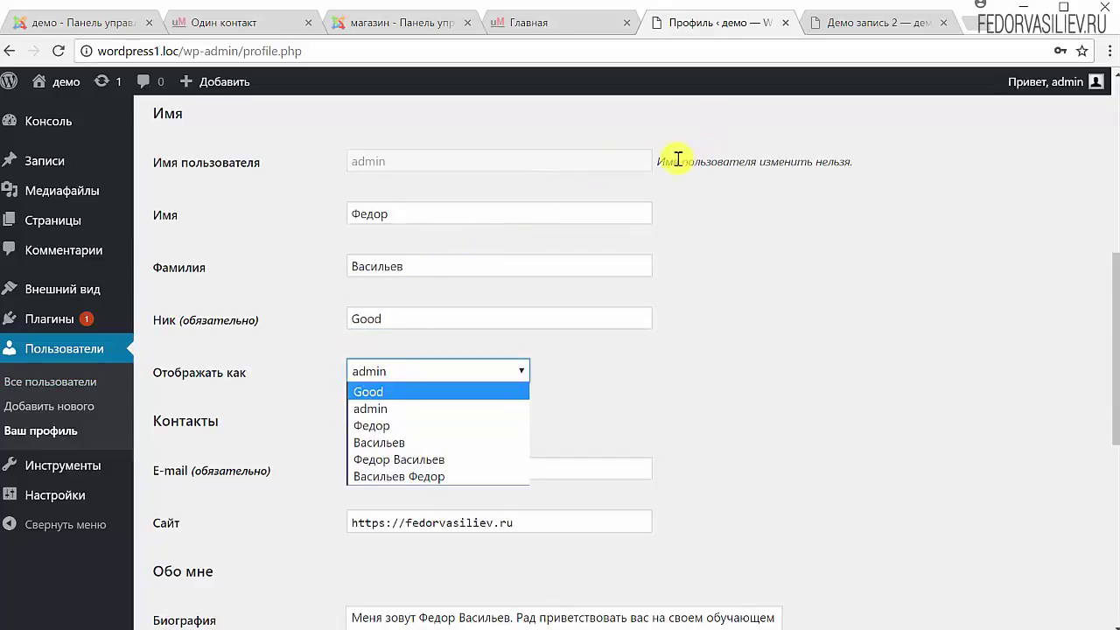
{"action": "left_click_drag", "start_coordinate": [678, 160], "coordinate": [815, 161]}
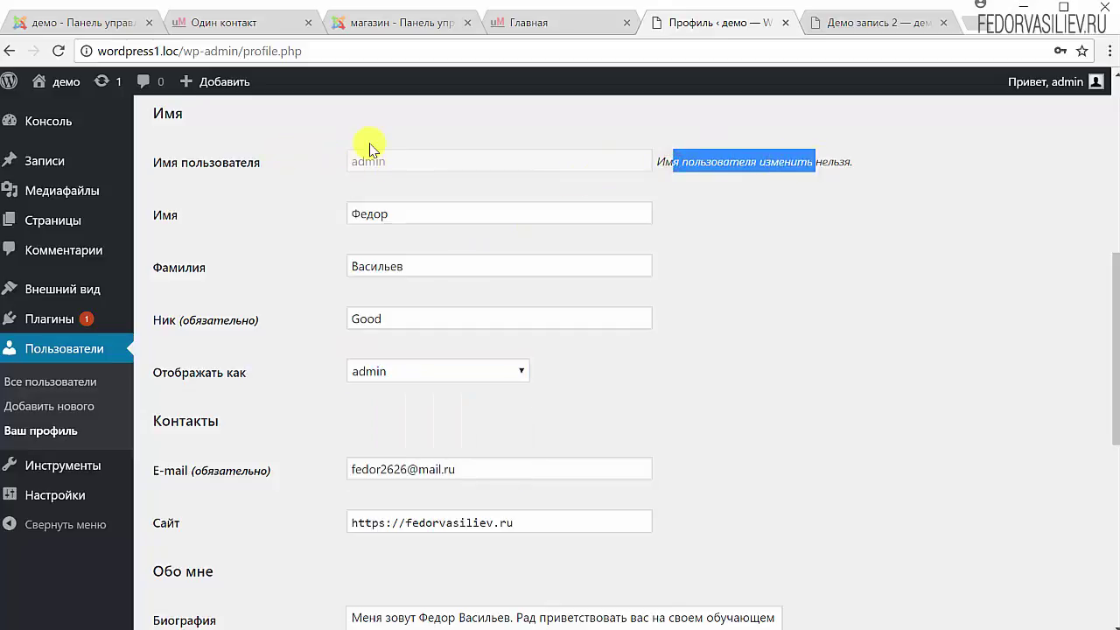
{"action": "left_click", "coordinate": [377, 377]}
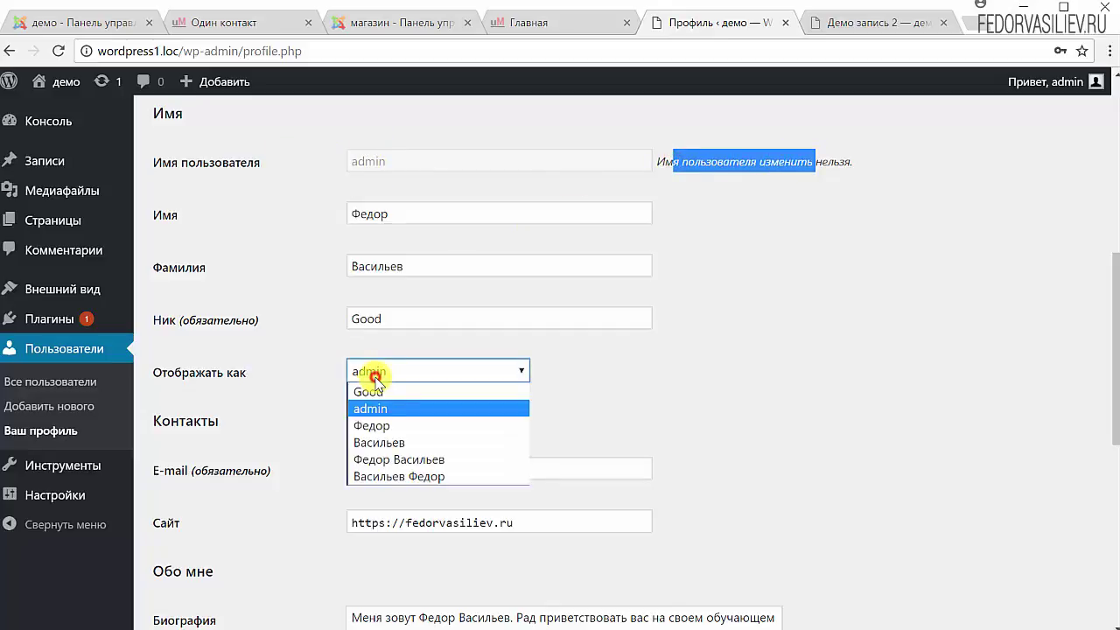
{"action": "left_click", "coordinate": [381, 464]}
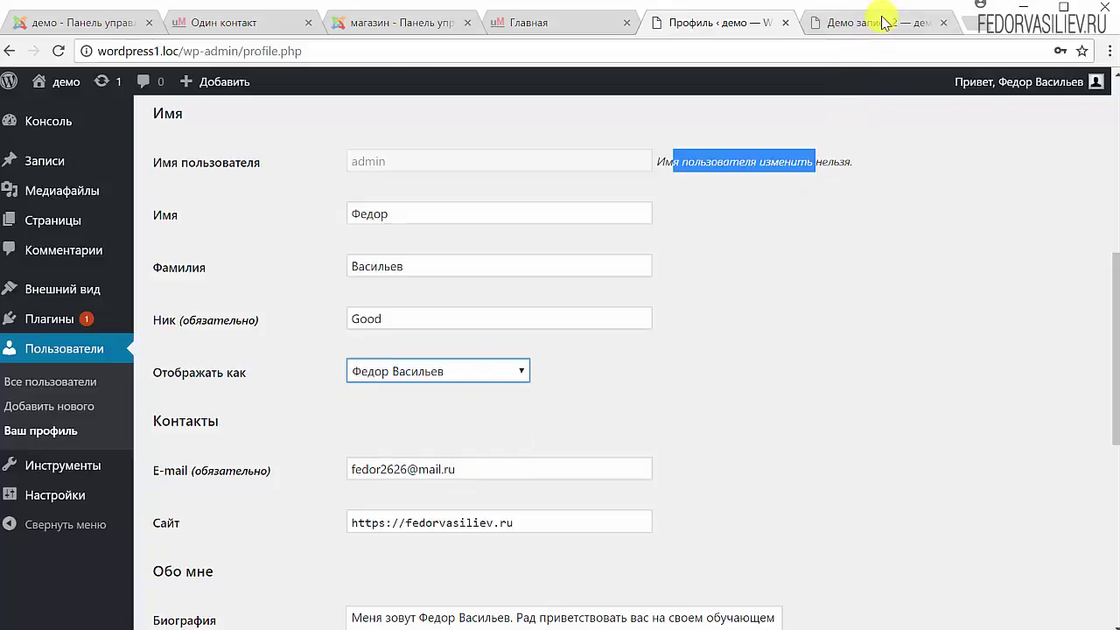
{"action": "left_click", "coordinate": [877, 23]}
Check the post's author box, which still shows admin as the author
{"action": "scroll", "coordinate": [490, 383], "scroll_direction": "up", "scroll_amount": 6}
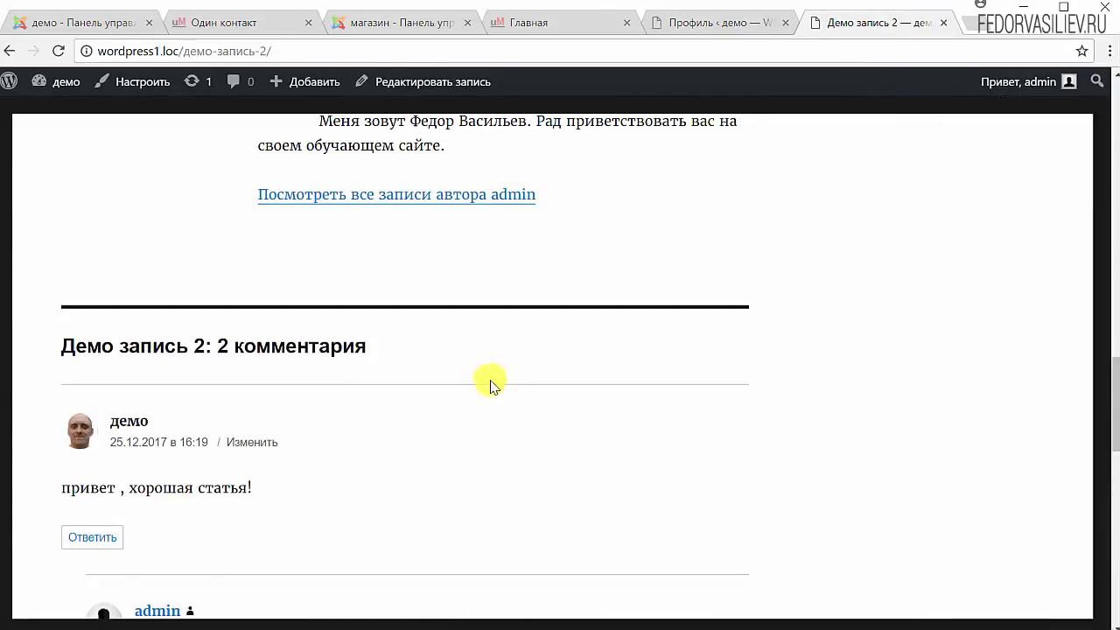
{"action": "scroll", "coordinate": [490, 376], "scroll_direction": "up", "scroll_amount": 2}
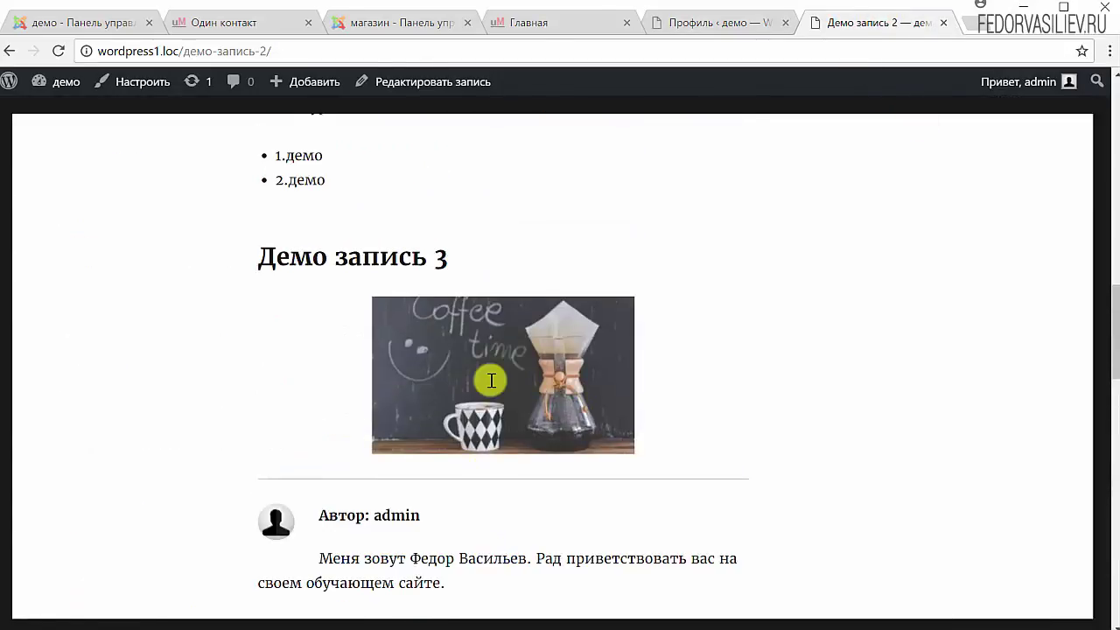
{"action": "scroll", "coordinate": [482, 367], "scroll_direction": "down", "scroll_amount": 2}
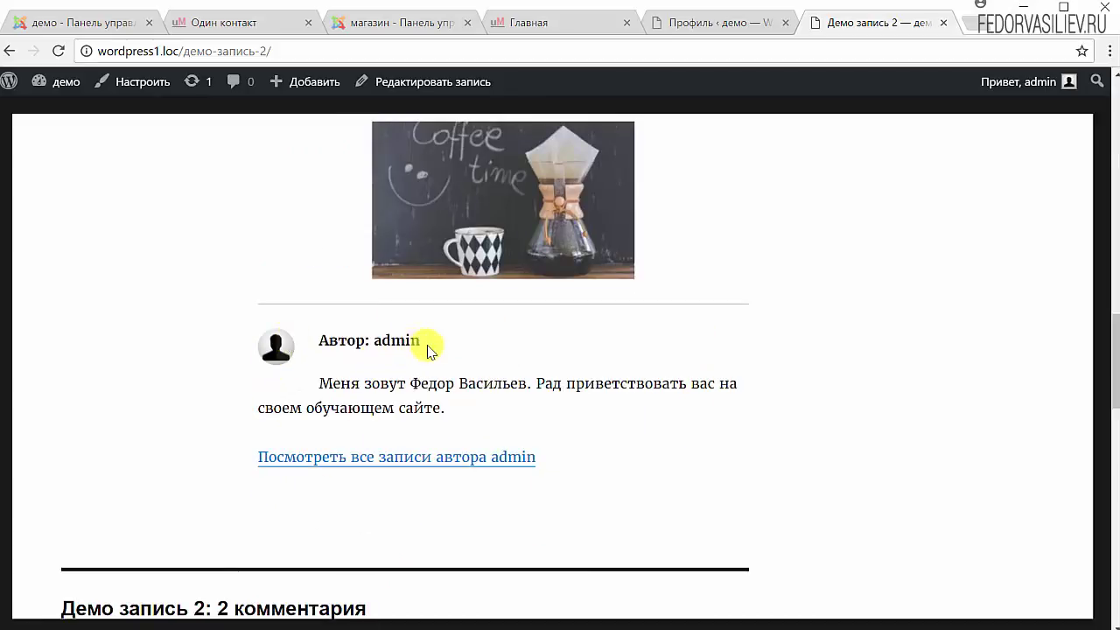
{"action": "left_click_drag", "start_coordinate": [427, 343], "coordinate": [440, 402]}
{"action": "left_click", "coordinate": [555, 411]}
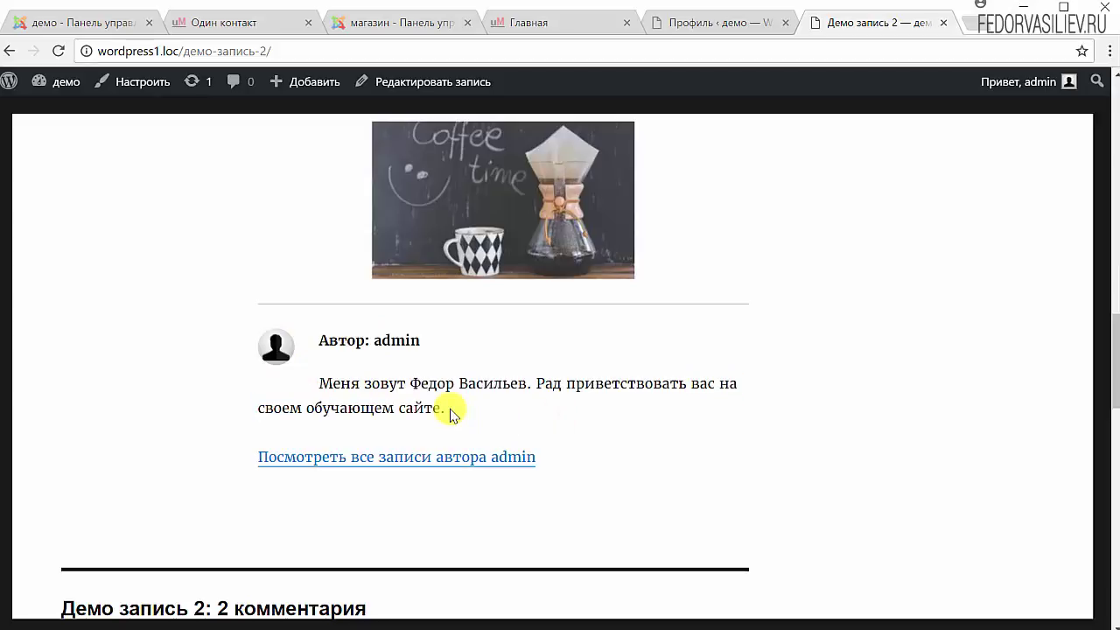
{"action": "left_click_drag", "start_coordinate": [451, 409], "coordinate": [250, 332]}
{"action": "left_click", "coordinate": [389, 377]}
{"action": "left_click_drag", "start_coordinate": [452, 417], "coordinate": [316, 341]}
Back on the profile, review the biography text and the nickname Good
{"action": "left_click", "coordinate": [718, 31]}
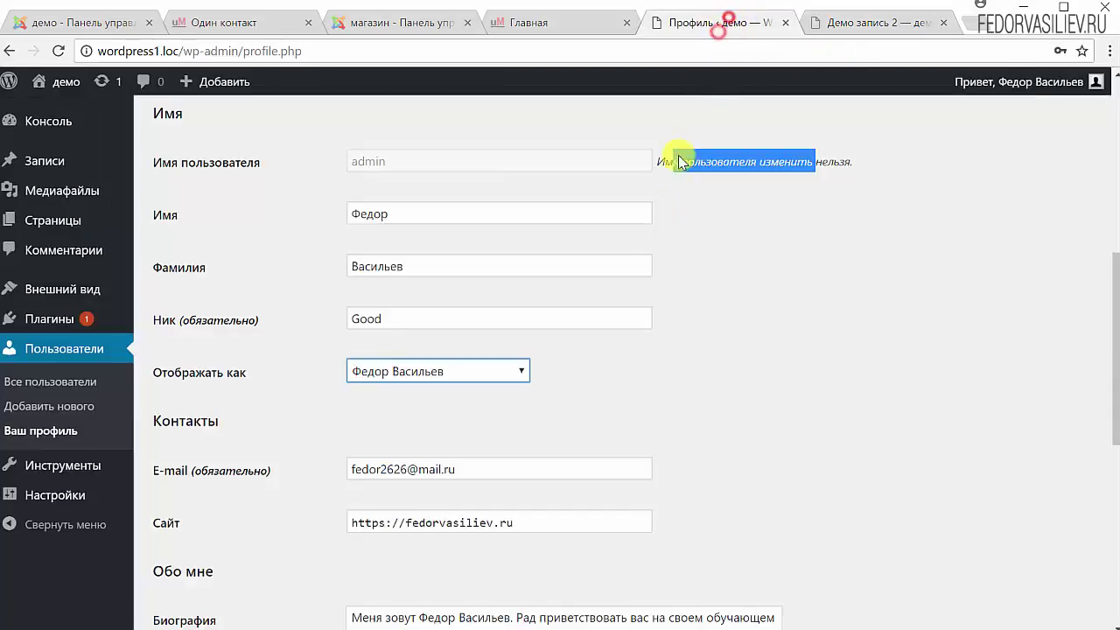
{"action": "scroll", "coordinate": [342, 245], "scroll_direction": "up", "scroll_amount": 5}
{"action": "scroll", "coordinate": [308, 219], "scroll_direction": "down", "scroll_amount": 7}
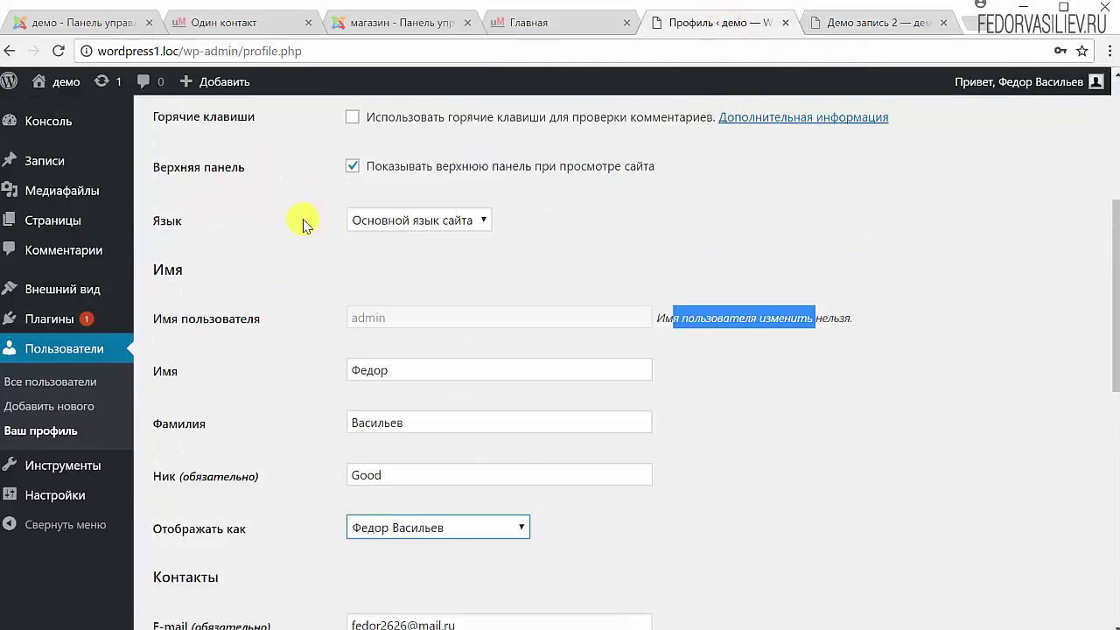
{"action": "left_click_drag", "start_coordinate": [388, 443], "coordinate": [350, 425]}
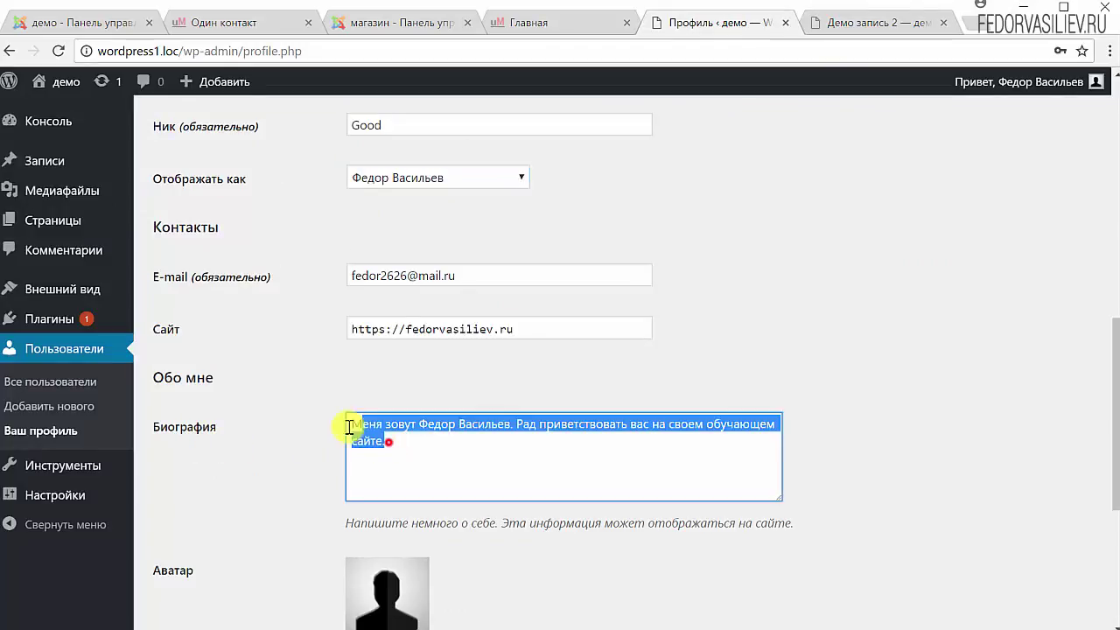
{"action": "left_click_drag", "start_coordinate": [590, 324], "coordinate": [262, 300]}
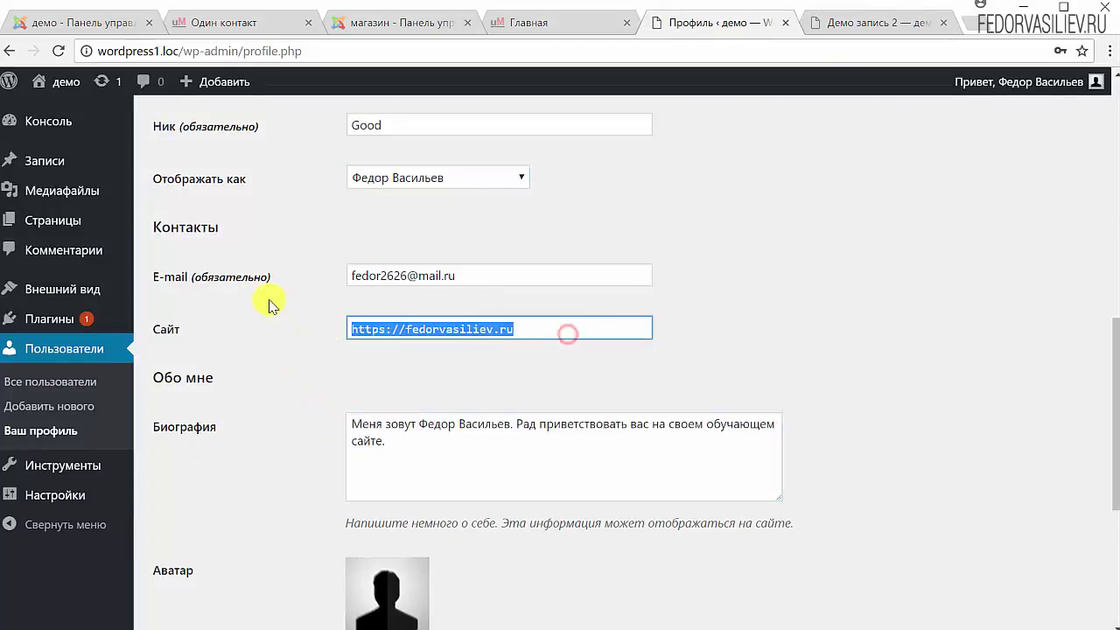
{"action": "scroll", "coordinate": [267, 305], "scroll_direction": "up", "scroll_amount": 2}
{"action": "left_click_drag", "start_coordinate": [426, 297], "coordinate": [250, 252]}
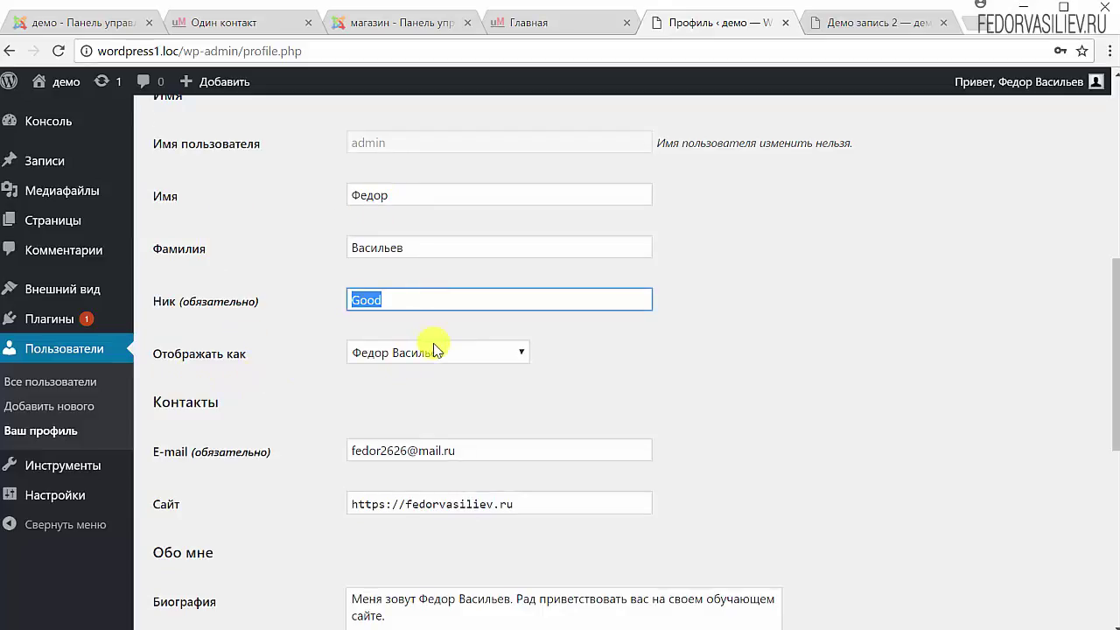
{"action": "scroll", "coordinate": [548, 444], "scroll_direction": "down", "scroll_amount": 6}
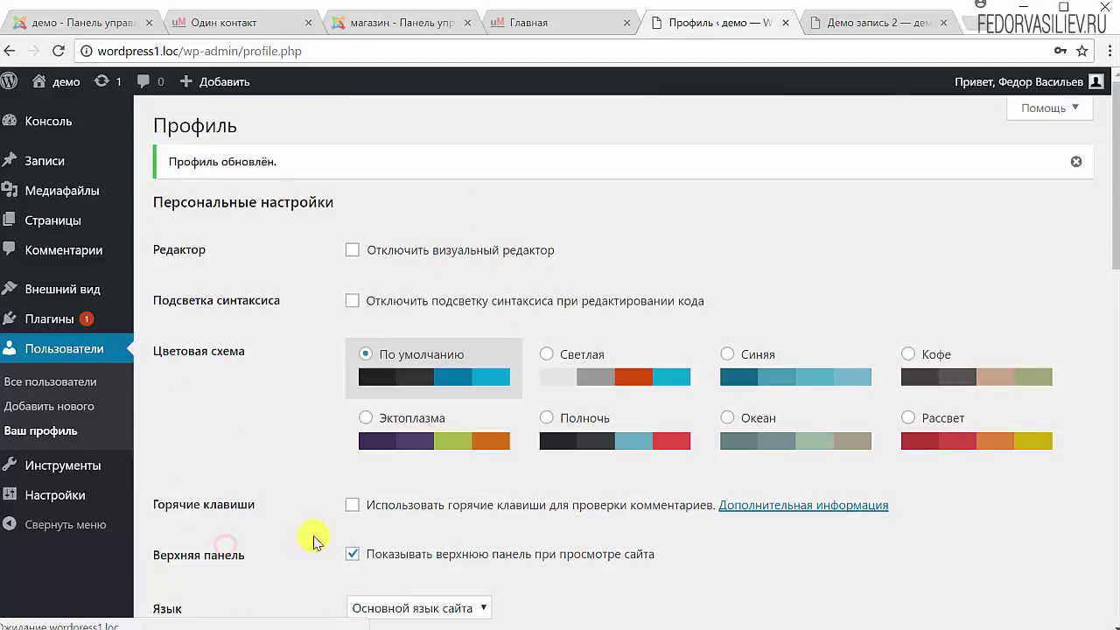
Reload Демо запись 2 to confirm the author heading shows the full name, then return to the profile
{"action": "left_click", "coordinate": [842, 23]}
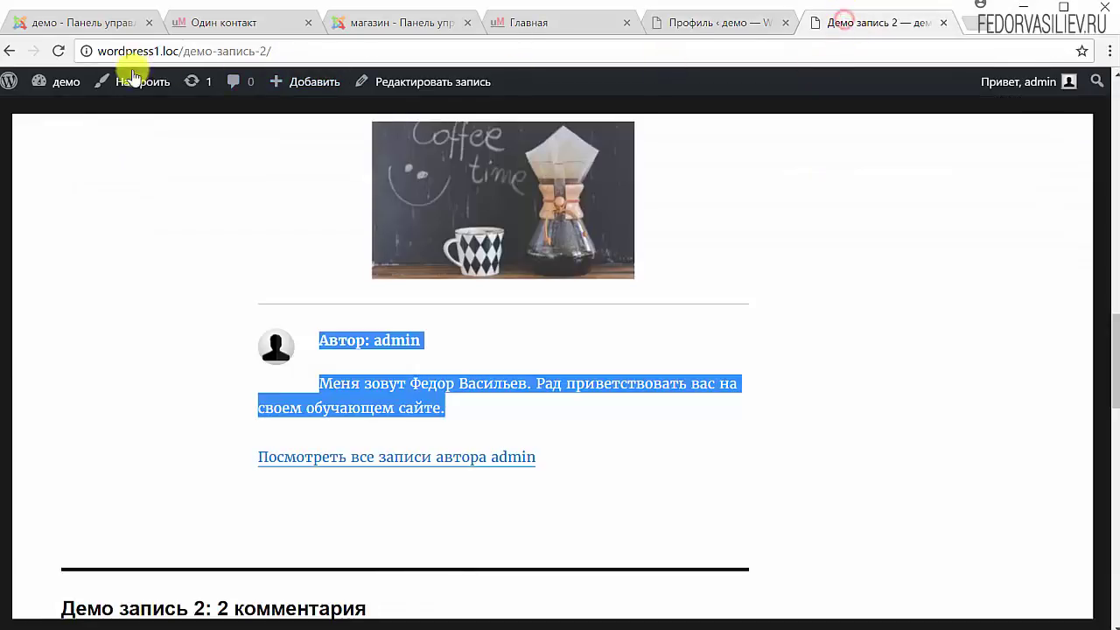
{"action": "left_click", "coordinate": [58, 50]}
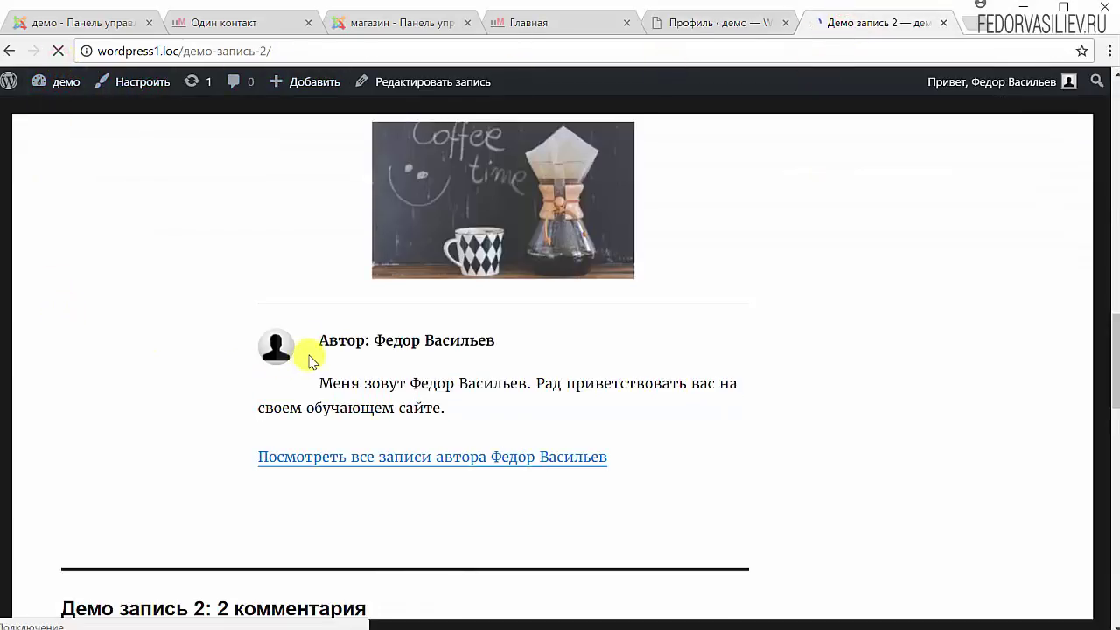
{"action": "left_click_drag", "start_coordinate": [317, 339], "coordinate": [500, 348]}
{"action": "left_click", "coordinate": [575, 345]}
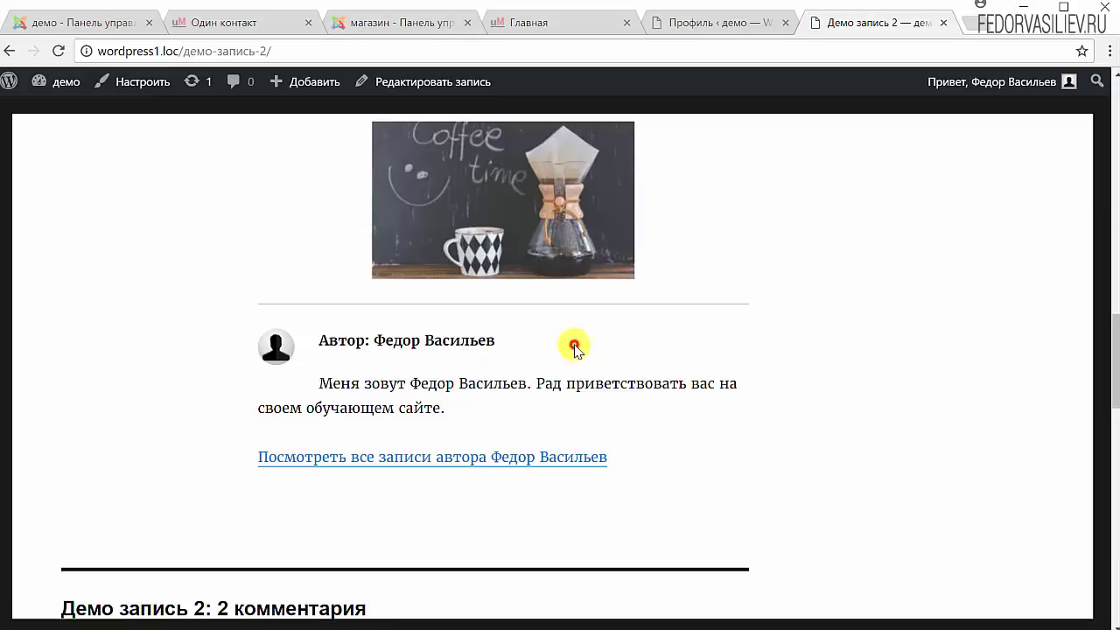
{"action": "scroll", "coordinate": [705, 300], "scroll_direction": "up", "scroll_amount": 15}
{"action": "scroll", "coordinate": [701, 383], "scroll_direction": "up", "scroll_amount": 5}
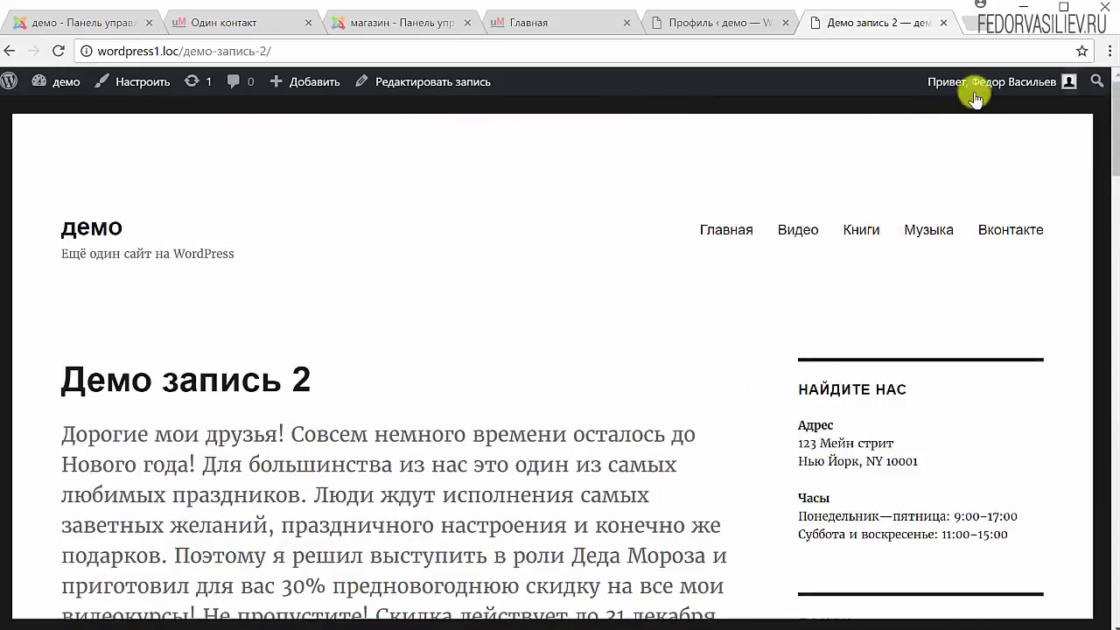
{"action": "mouse_move", "coordinate": [971, 84]}
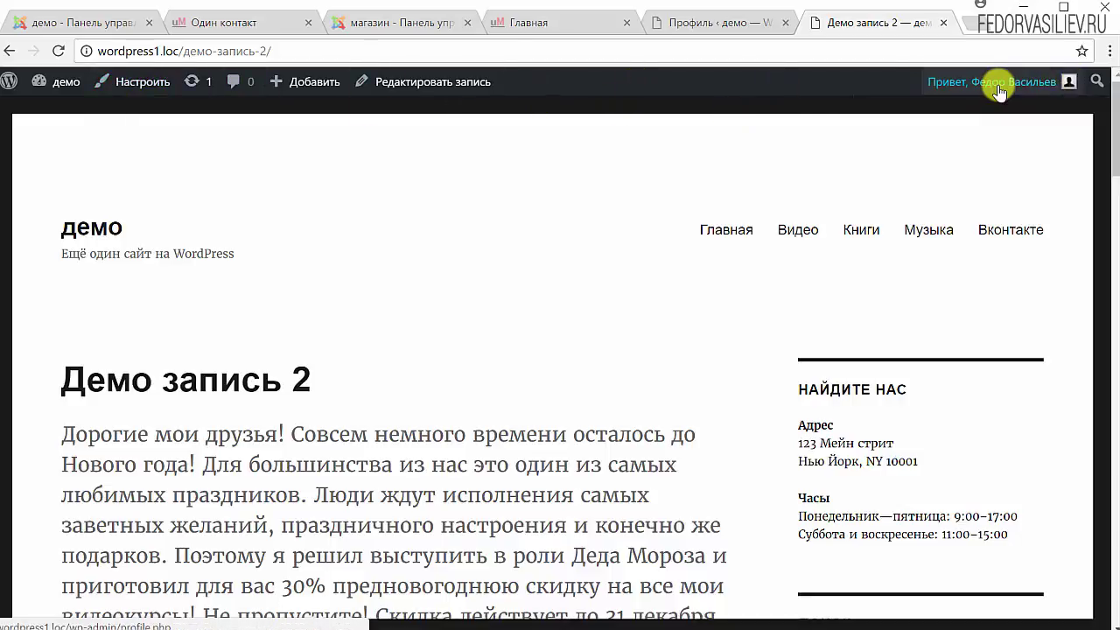
{"action": "mouse_move", "coordinate": [1006, 82]}
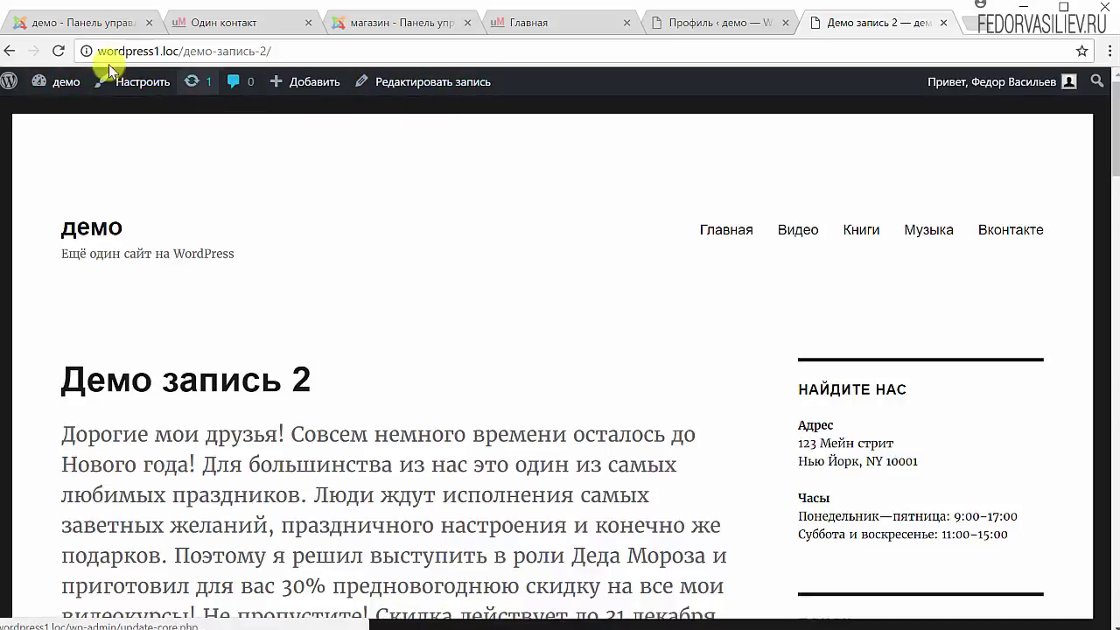
{"action": "left_click", "coordinate": [742, 26]}
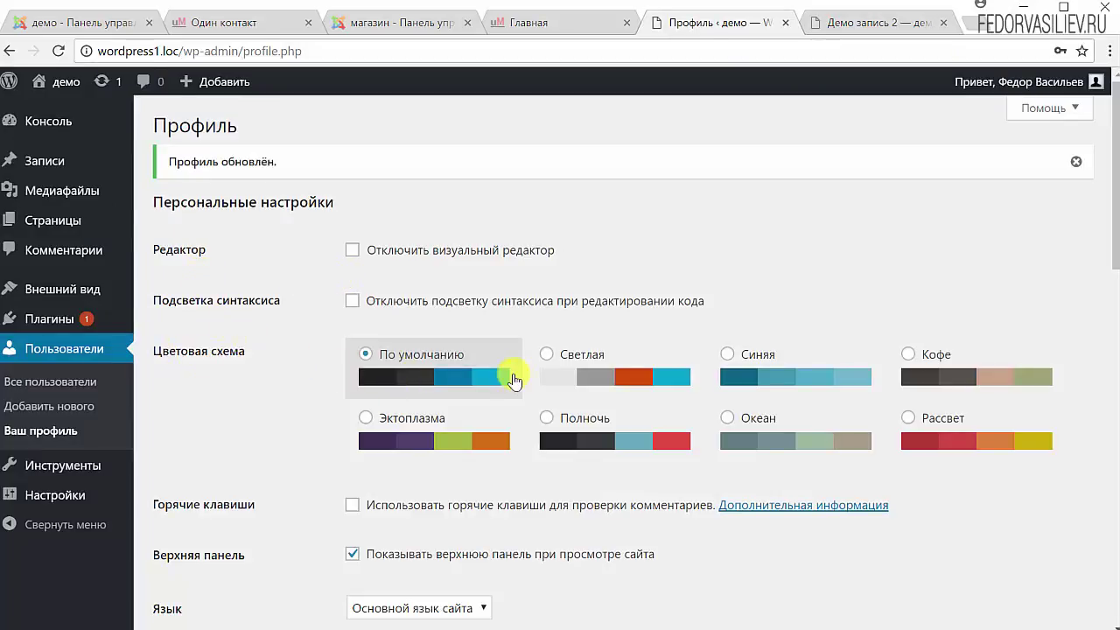
{"action": "left_click", "coordinate": [551, 355]}
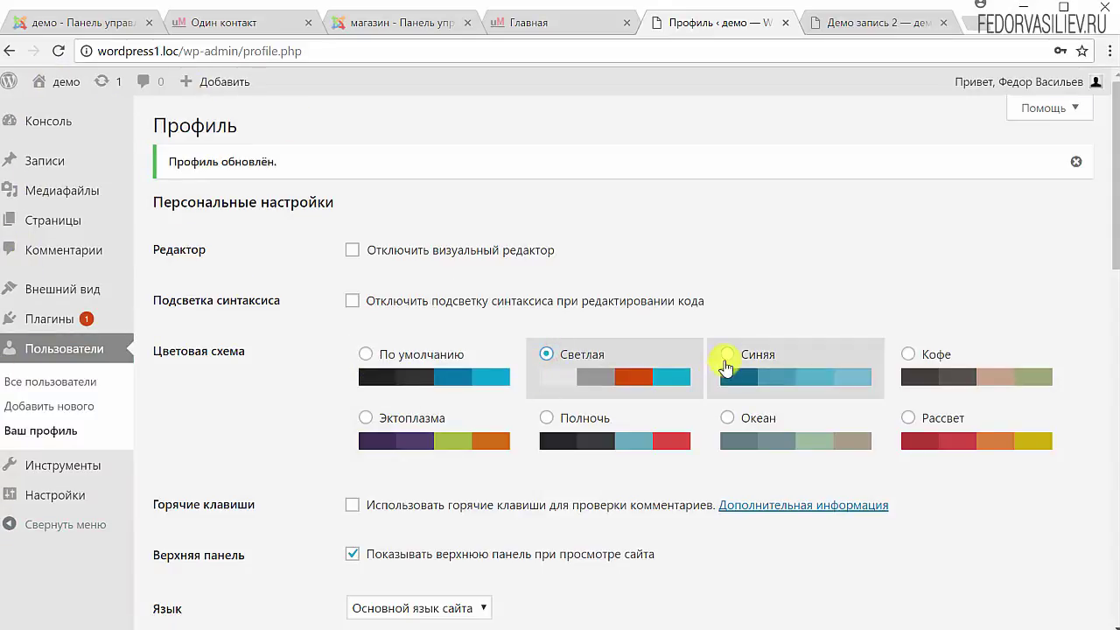
{"action": "left_click", "coordinate": [726, 356]}
{"action": "left_click", "coordinate": [907, 355]}
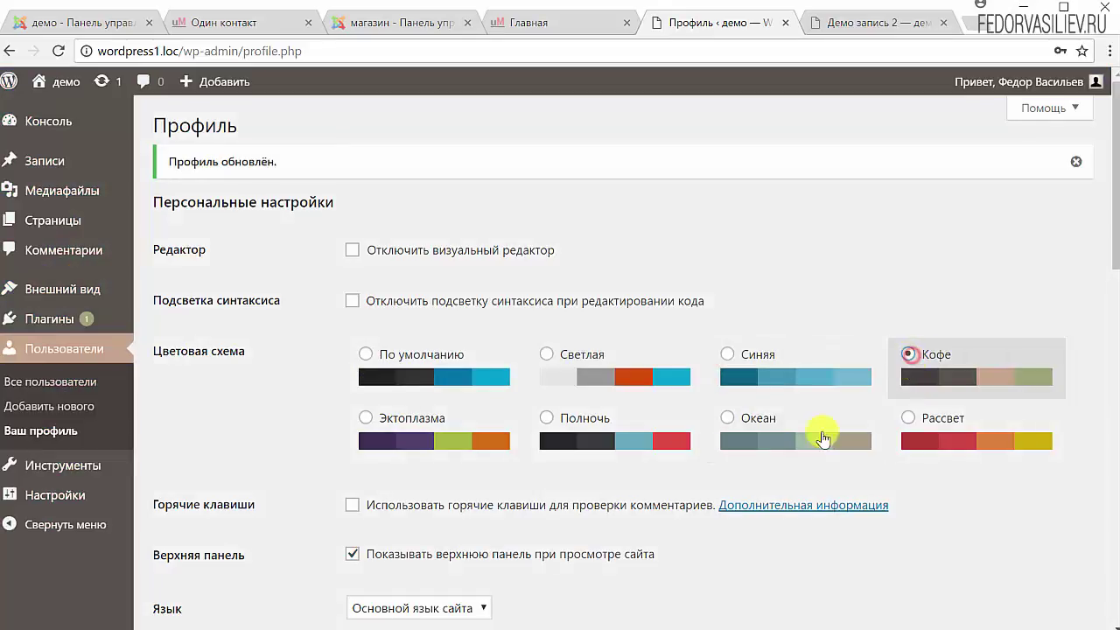
{"action": "left_click", "coordinate": [908, 418]}
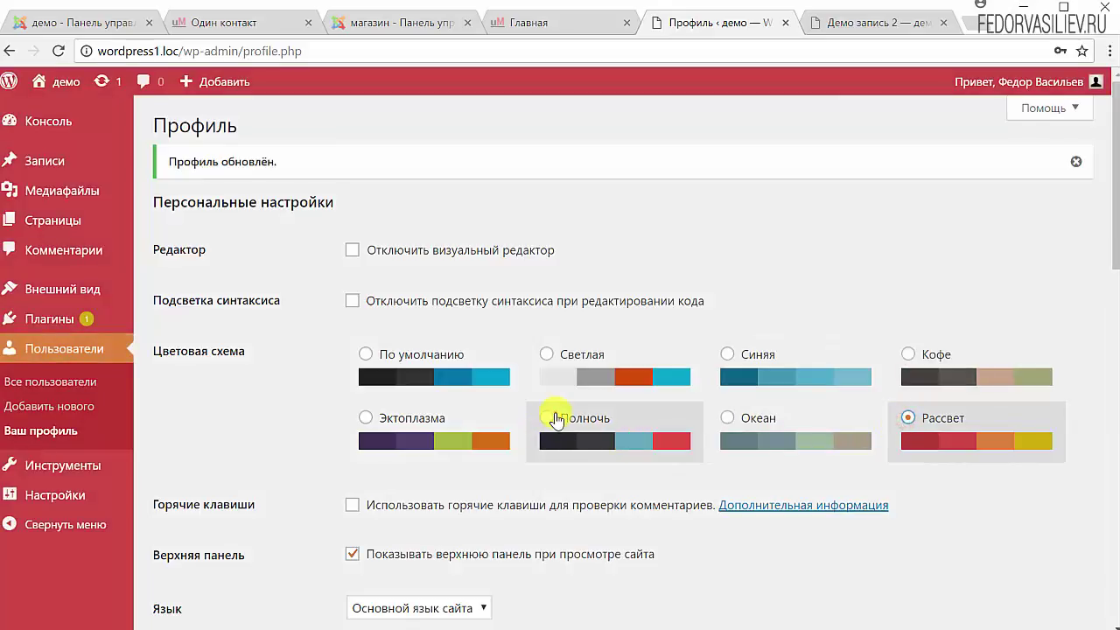
{"action": "left_click", "coordinate": [556, 420]}
{"action": "left_click", "coordinate": [367, 418]}
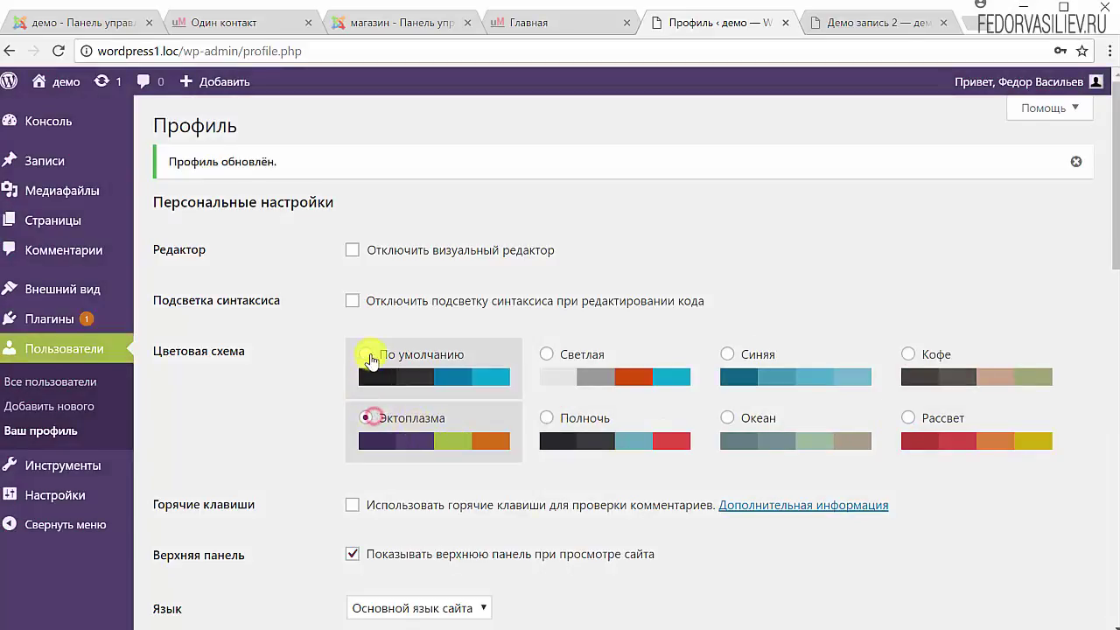
{"action": "left_click", "coordinate": [368, 355]}
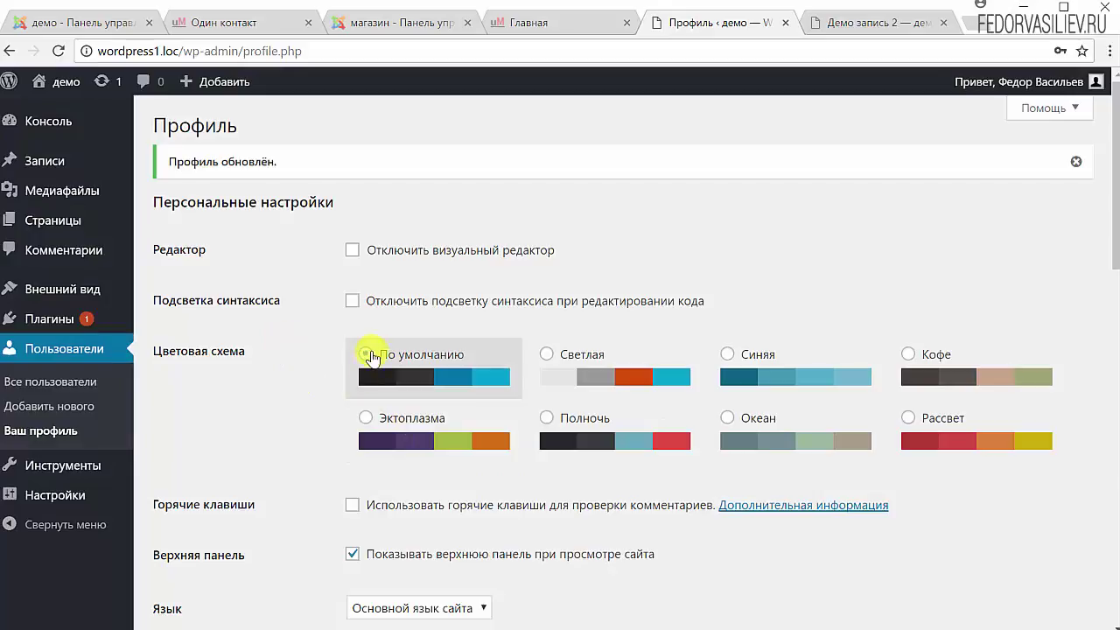
{"action": "scroll", "coordinate": [295, 400], "scroll_direction": "down", "scroll_amount": 12}
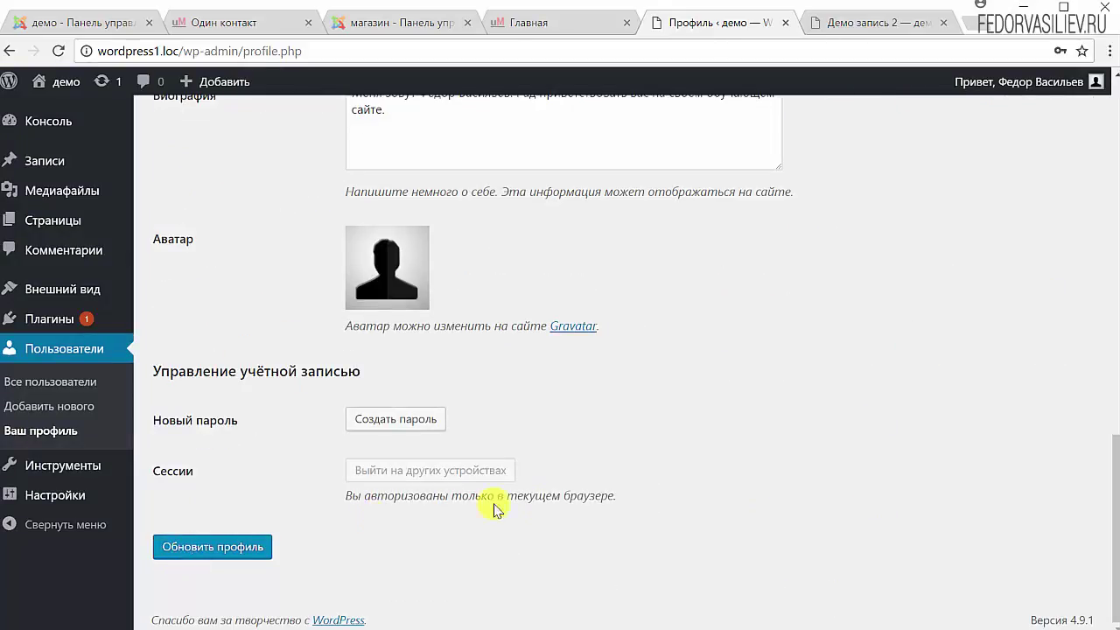
{"action": "scroll", "coordinate": [645, 469], "scroll_direction": "up", "scroll_amount": 4}
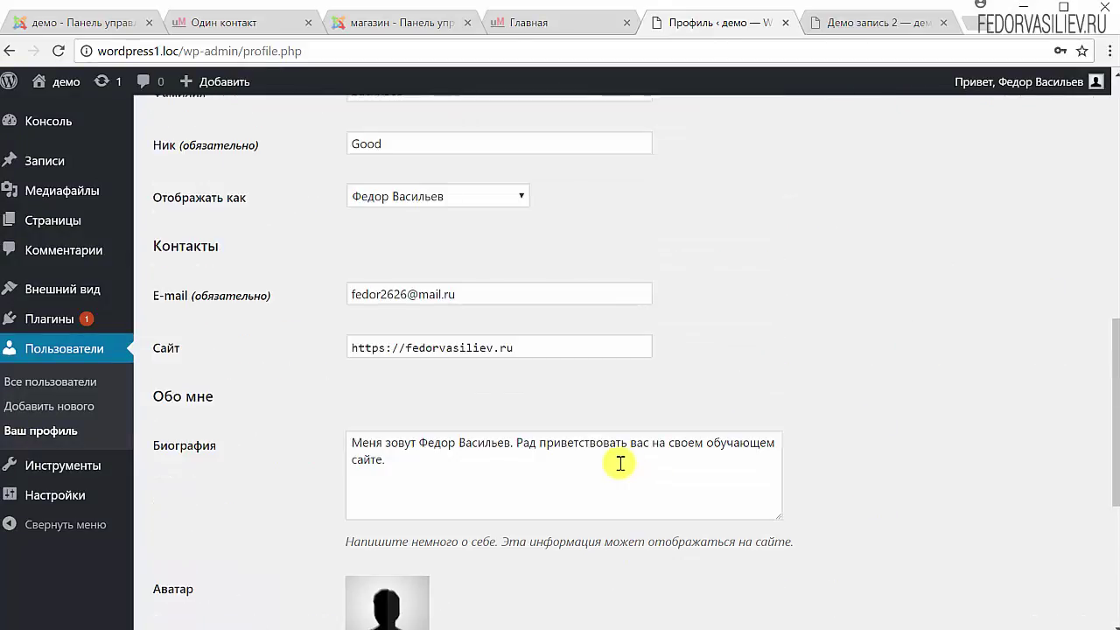
{"action": "scroll", "coordinate": [524, 472], "scroll_direction": "down", "scroll_amount": 2}
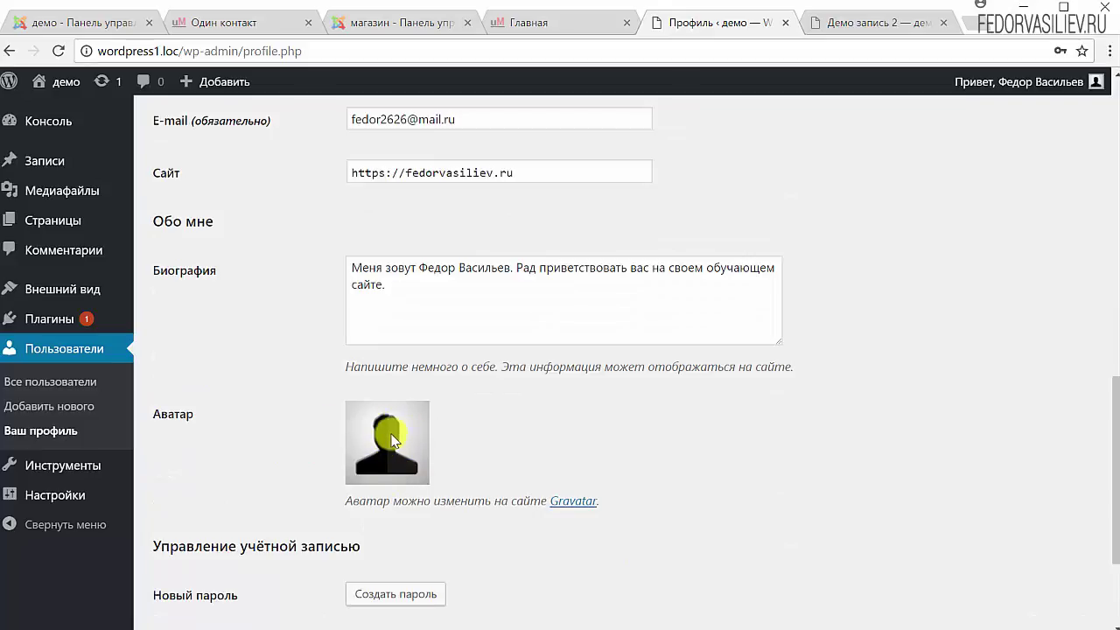
{"action": "left_click", "coordinate": [910, 23]}
{"action": "mouse_move", "coordinate": [1072, 83]}
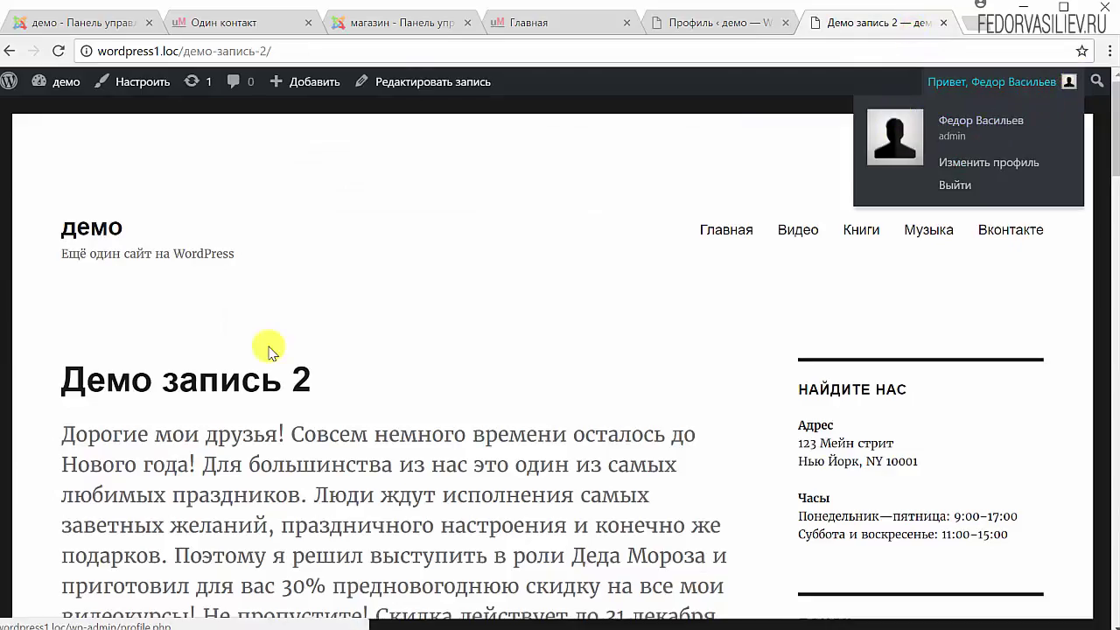
{"action": "scroll", "coordinate": [268, 350], "scroll_direction": "down", "scroll_amount": 5}
{"action": "scroll", "coordinate": [267, 350], "scroll_direction": "down", "scroll_amount": 8}
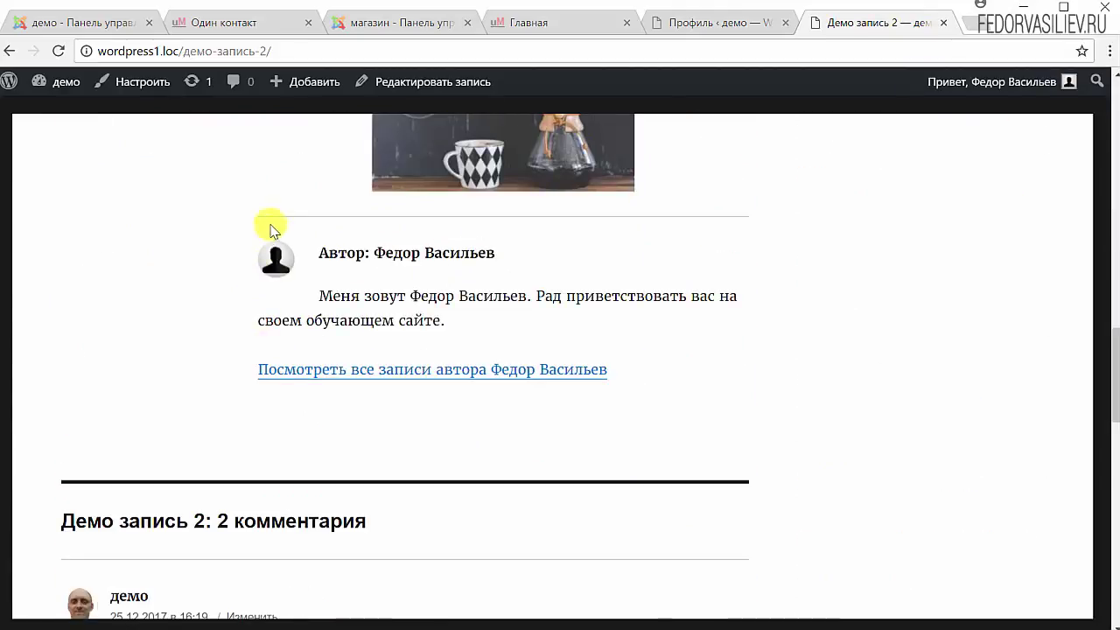
{"action": "scroll", "coordinate": [55, 355], "scroll_direction": "up", "scroll_amount": 8}
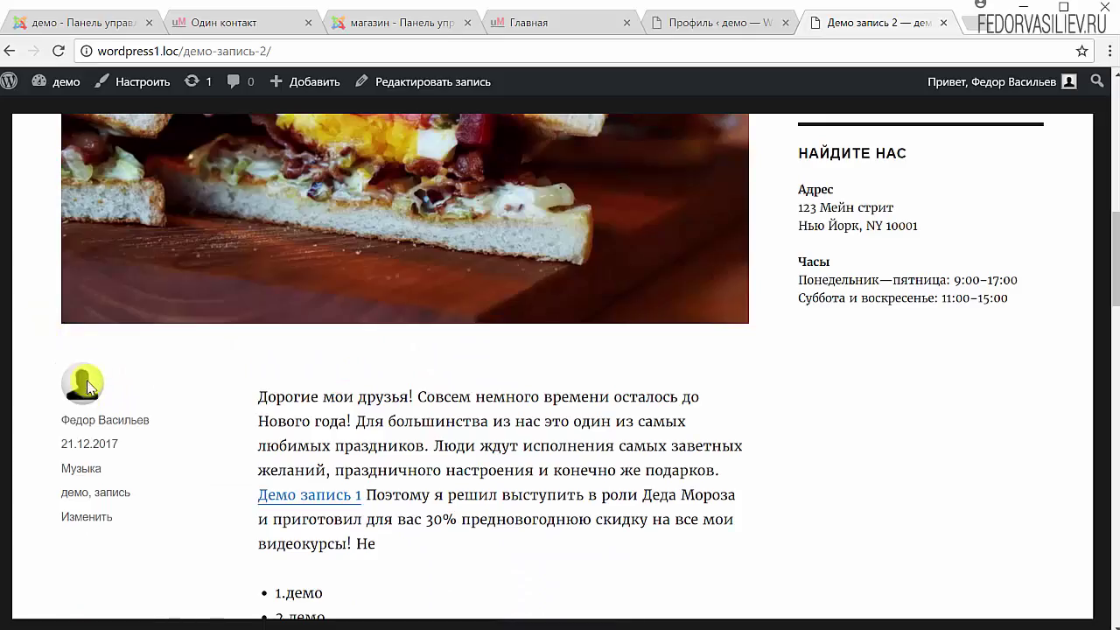
{"action": "scroll", "coordinate": [87, 367], "scroll_direction": "down", "scroll_amount": 7}
{"action": "scroll", "coordinate": [87, 359], "scroll_direction": "down", "scroll_amount": 6}
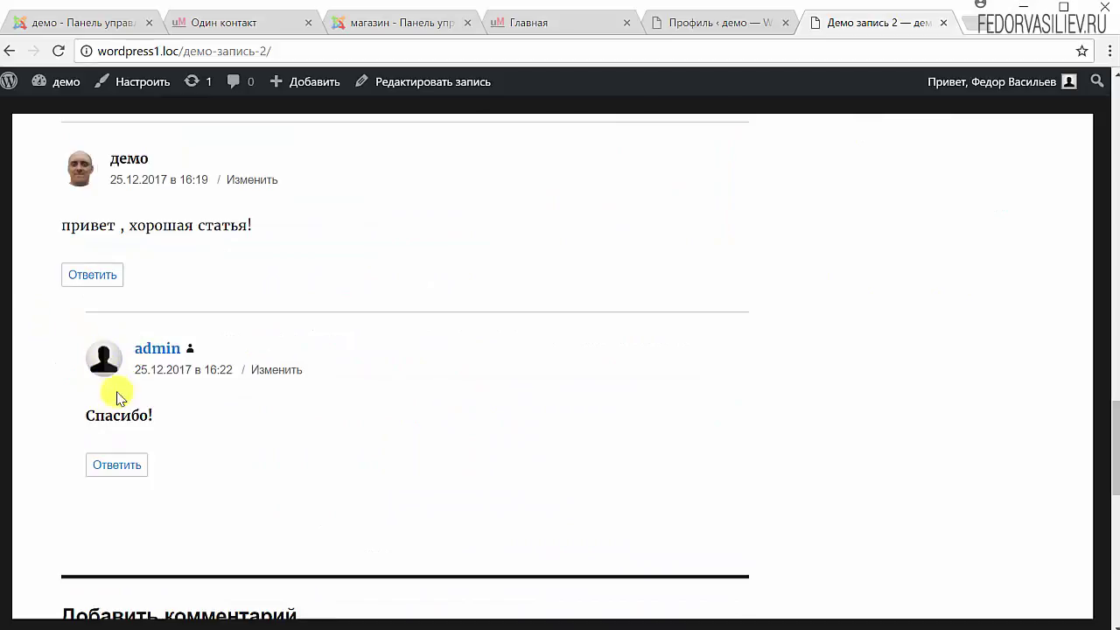
{"action": "scroll", "coordinate": [275, 320], "scroll_direction": "up", "scroll_amount": 6}
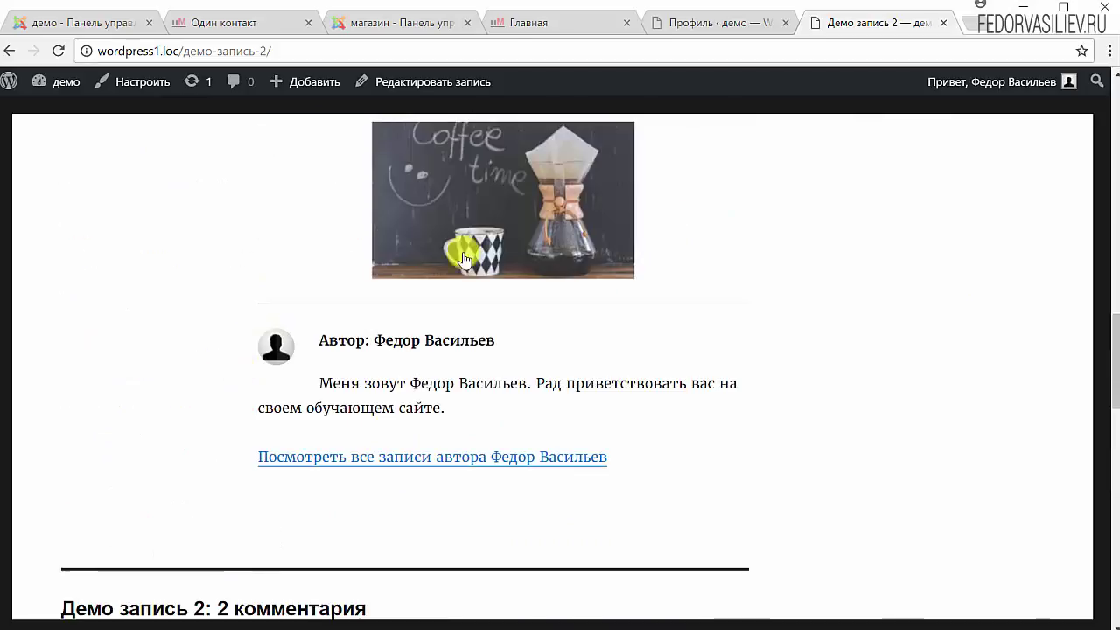
{"action": "left_click", "coordinate": [694, 26]}
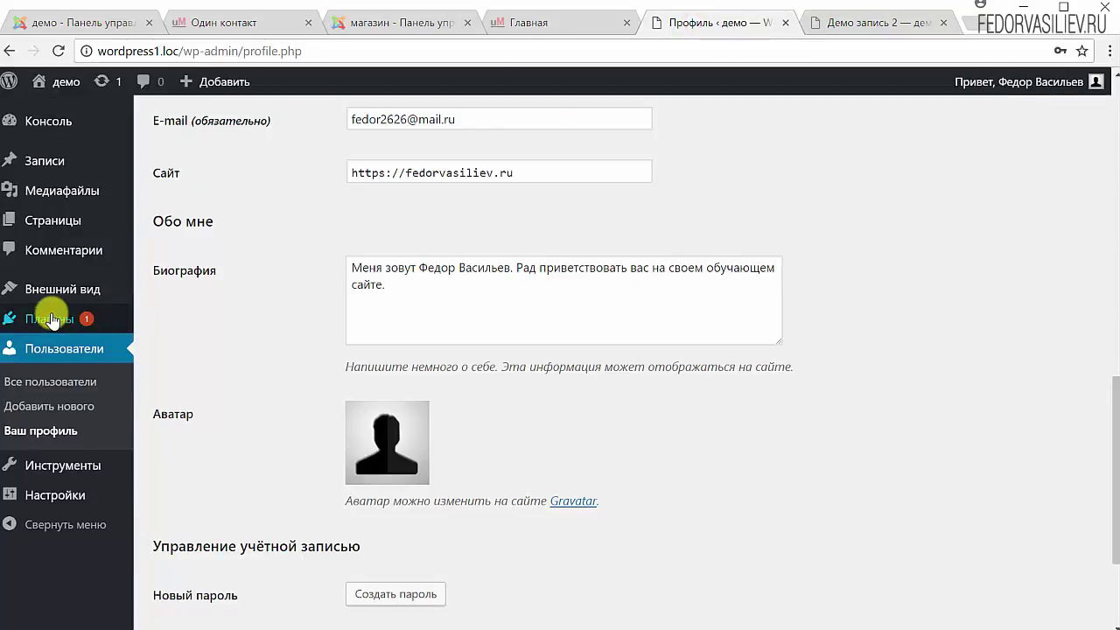
Look at the Аватар по умолчанию choices in Настройки > Обсуждение, then go back to Демо запись 2
{"action": "left_click", "coordinate": [51, 493]}
{"action": "left_click", "coordinate": [54, 514]}
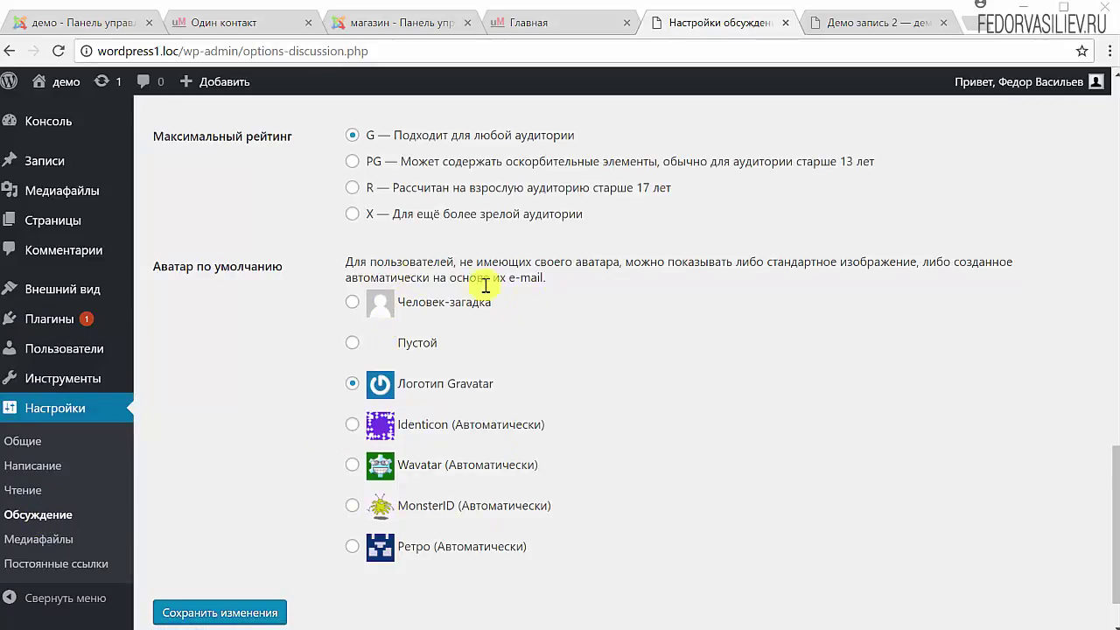
{"action": "scroll", "coordinate": [173, 219], "scroll_direction": "down", "scroll_amount": 1}
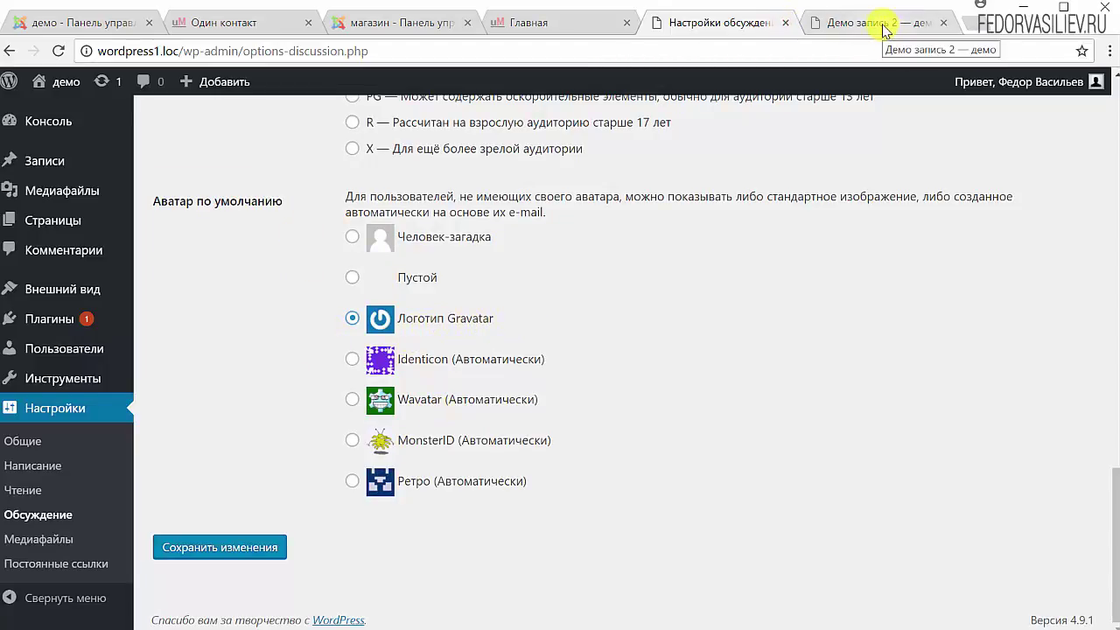
{"action": "key", "text": "ctrl+Tab"}
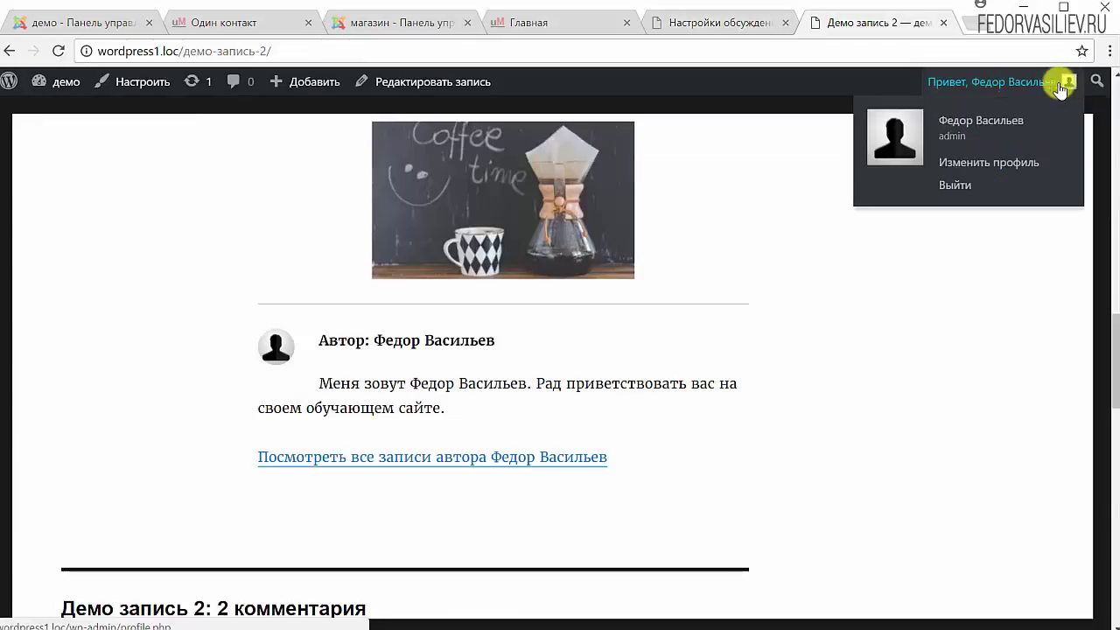
{"action": "left_click", "coordinate": [672, 21]}
{"action": "scroll", "coordinate": [401, 449], "scroll_direction": "up", "scroll_amount": 3}
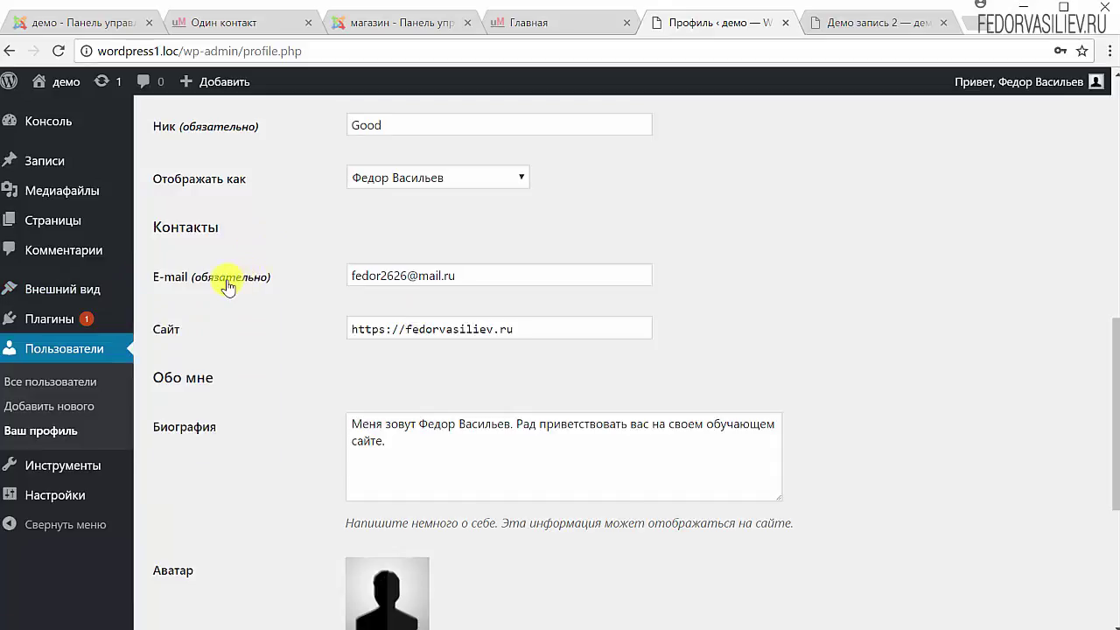
{"action": "left_click_drag", "start_coordinate": [467, 275], "coordinate": [325, 287]}
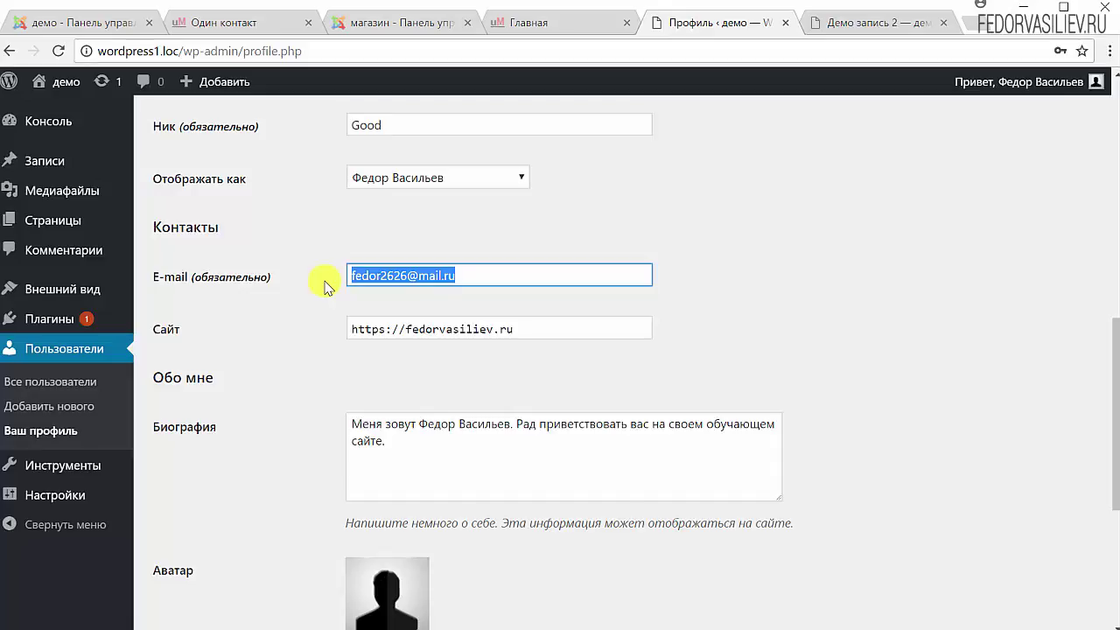
{"action": "left_click", "coordinate": [459, 275]}
{"action": "left_click_drag", "start_coordinate": [460, 274], "coordinate": [318, 278]}
{"action": "left_click", "coordinate": [602, 228]}
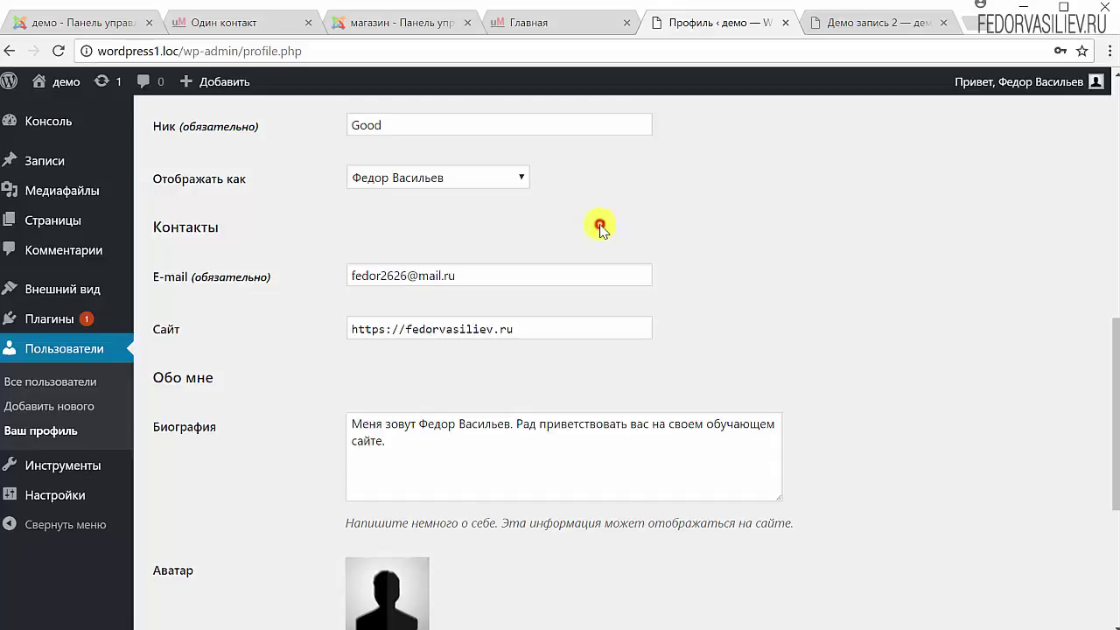
{"action": "scroll", "coordinate": [691, 223], "scroll_direction": "down", "scroll_amount": 2}
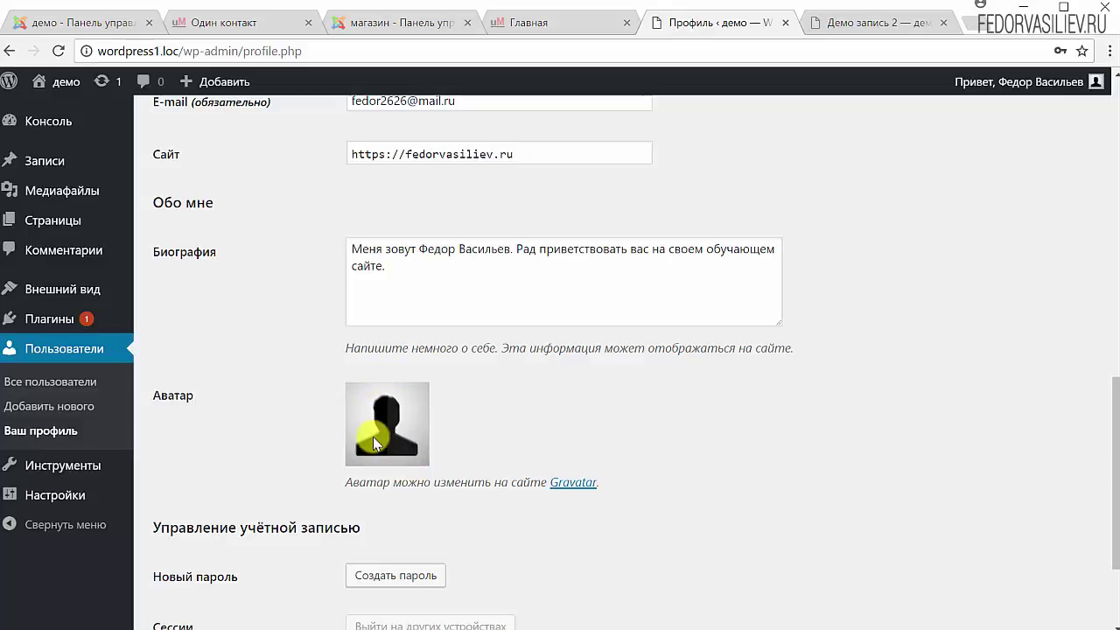
{"action": "scroll", "coordinate": [411, 367], "scroll_direction": "up", "scroll_amount": 2}
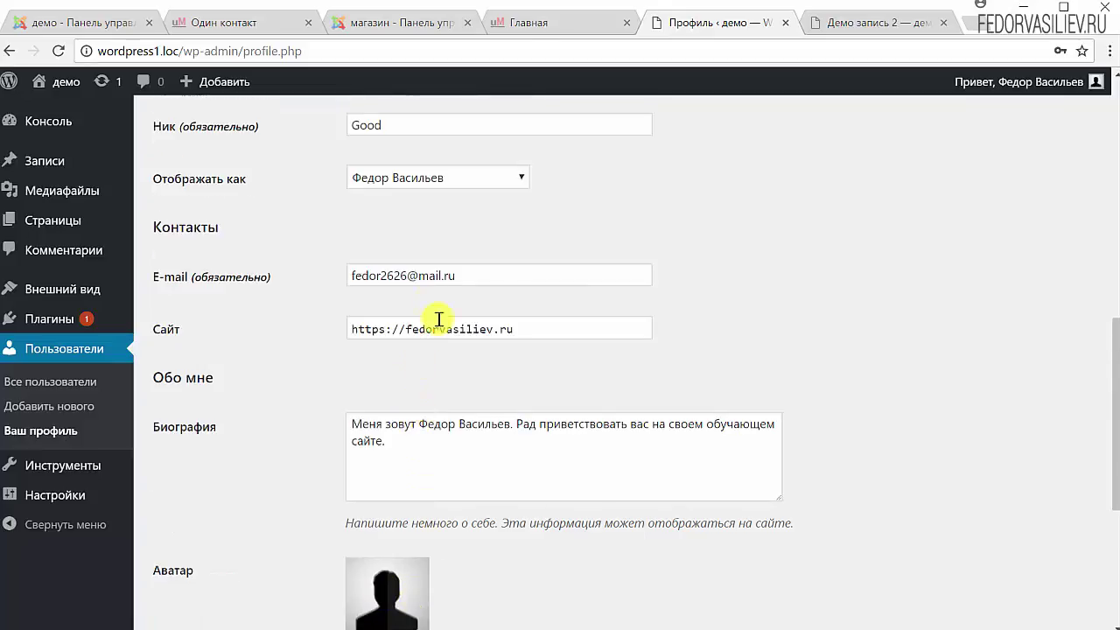
{"action": "left_click_drag", "start_coordinate": [463, 272], "coordinate": [331, 275]}
{"action": "left_click", "coordinate": [857, 278]}
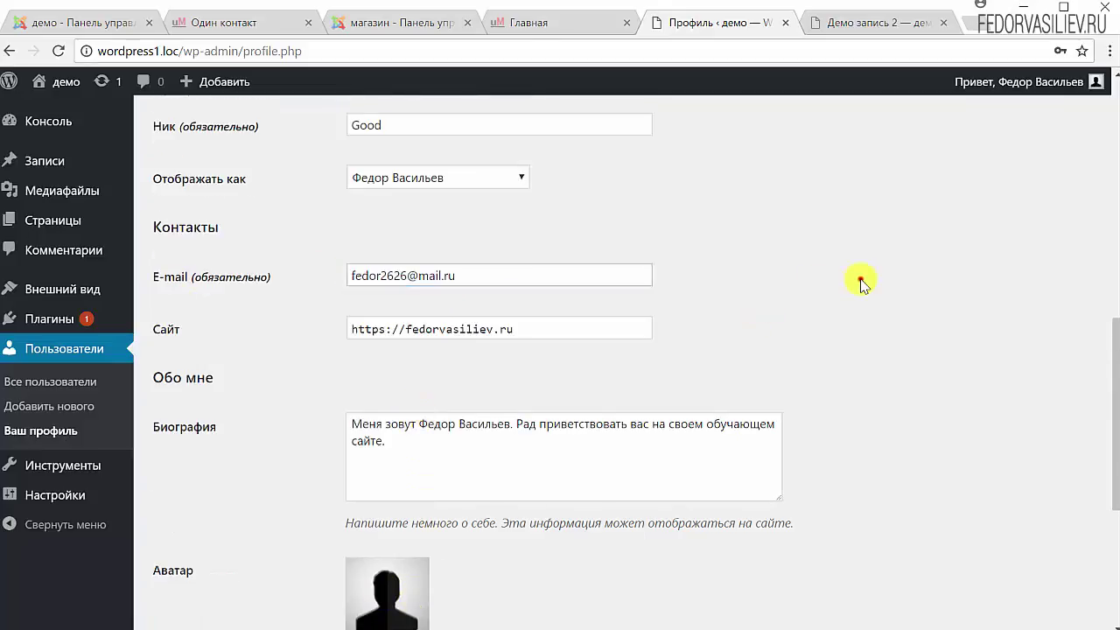
{"action": "left_click_drag", "start_coordinate": [467, 271], "coordinate": [261, 280]}
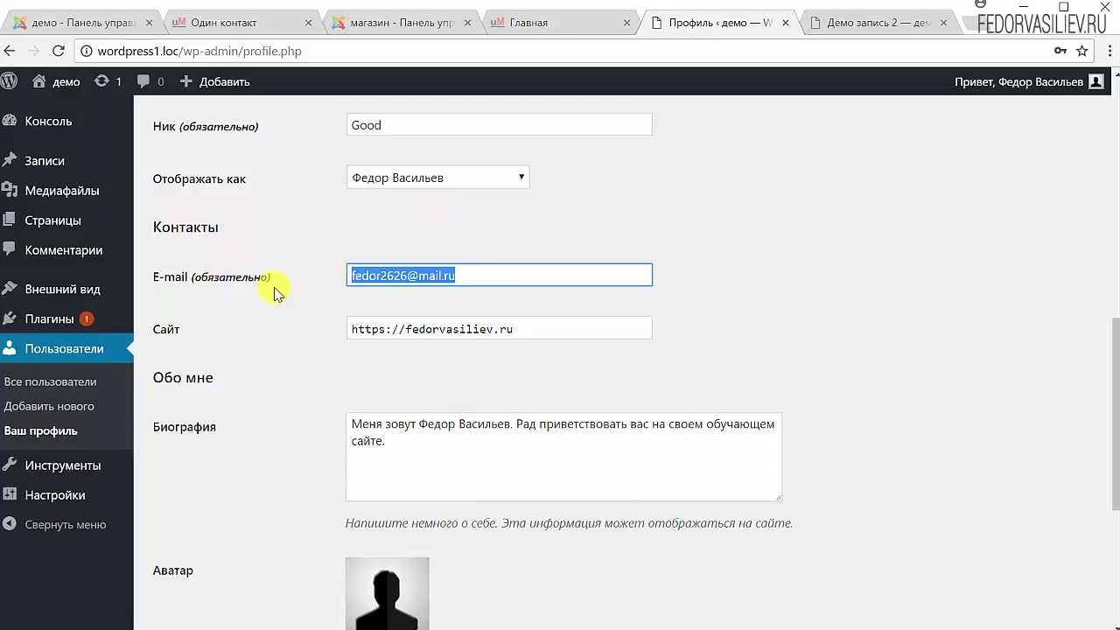
{"action": "scroll", "coordinate": [403, 306], "scroll_direction": "down", "scroll_amount": 3}
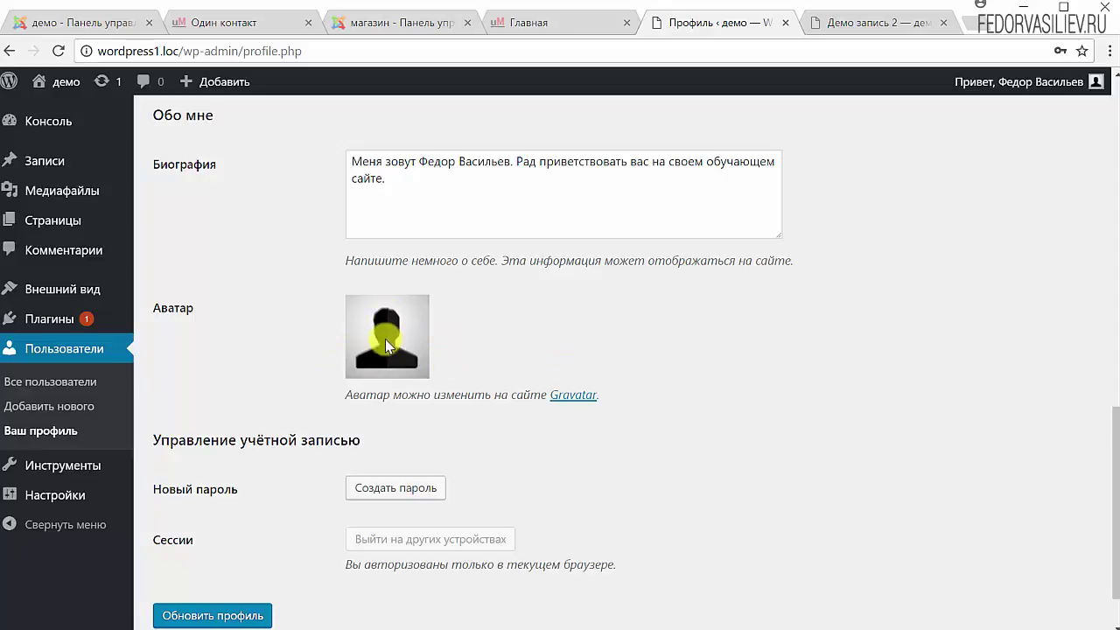
{"action": "mouse_move", "coordinate": [1094, 81]}
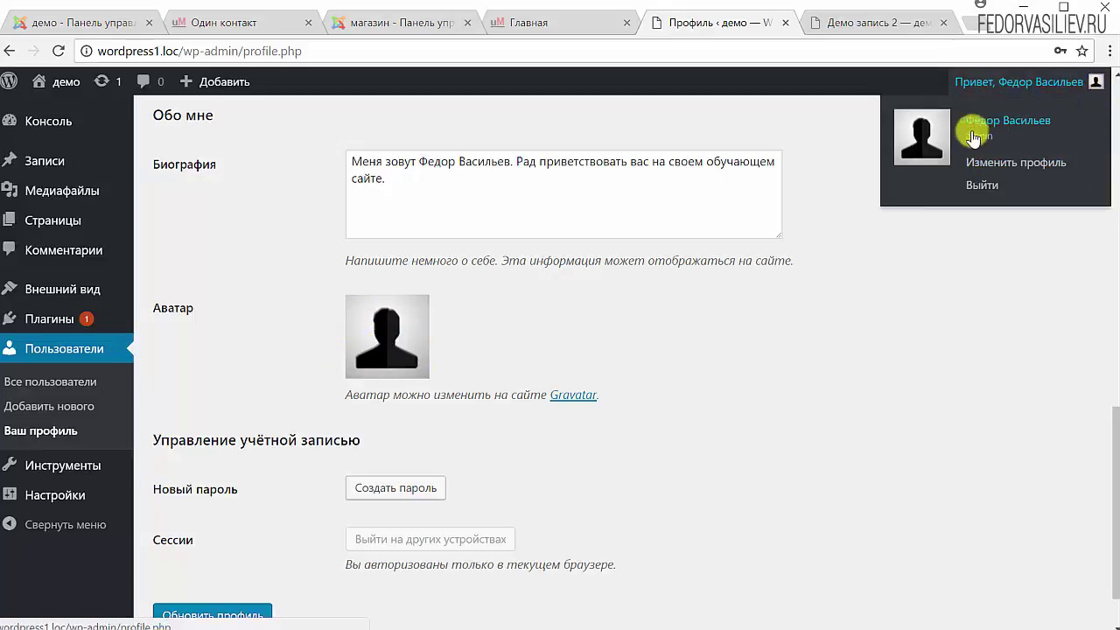
{"action": "left_click", "coordinate": [911, 27]}
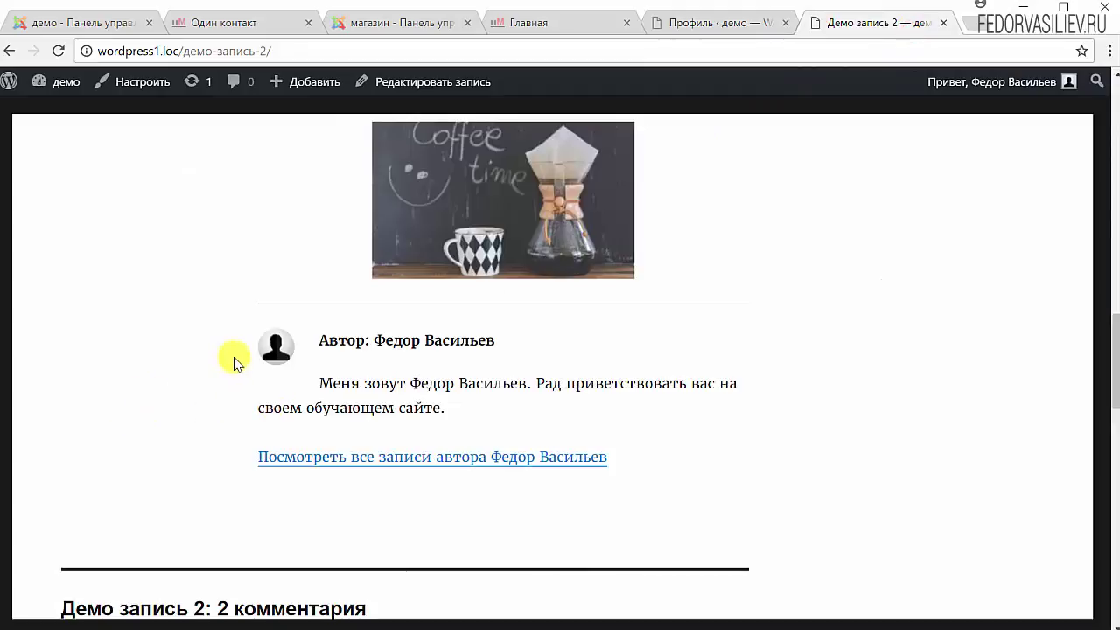
{"action": "scroll", "coordinate": [266, 355], "scroll_direction": "down", "scroll_amount": 3}
{"action": "scroll", "coordinate": [75, 337], "scroll_direction": "down", "scroll_amount": 3}
Open the profile's Gravatar avatar link in a new tab and switch to ru.gravatar.com
{"action": "scroll", "coordinate": [657, 379], "scroll_direction": "up", "scroll_amount": 10}
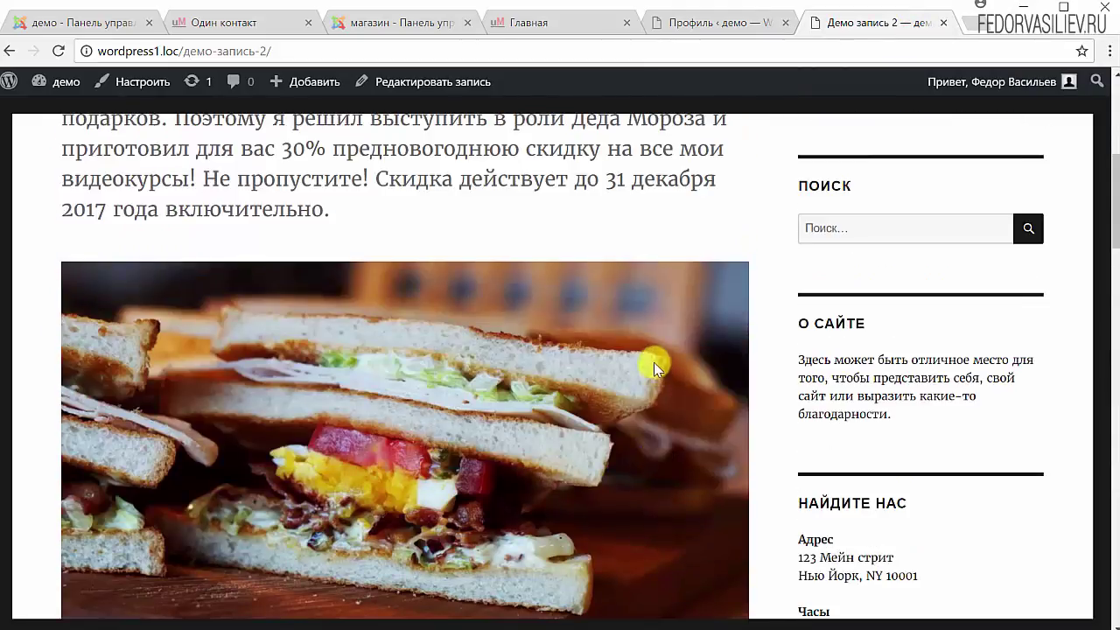
{"action": "scroll", "coordinate": [654, 362], "scroll_direction": "up", "scroll_amount": 5}
{"action": "left_click", "coordinate": [691, 24]}
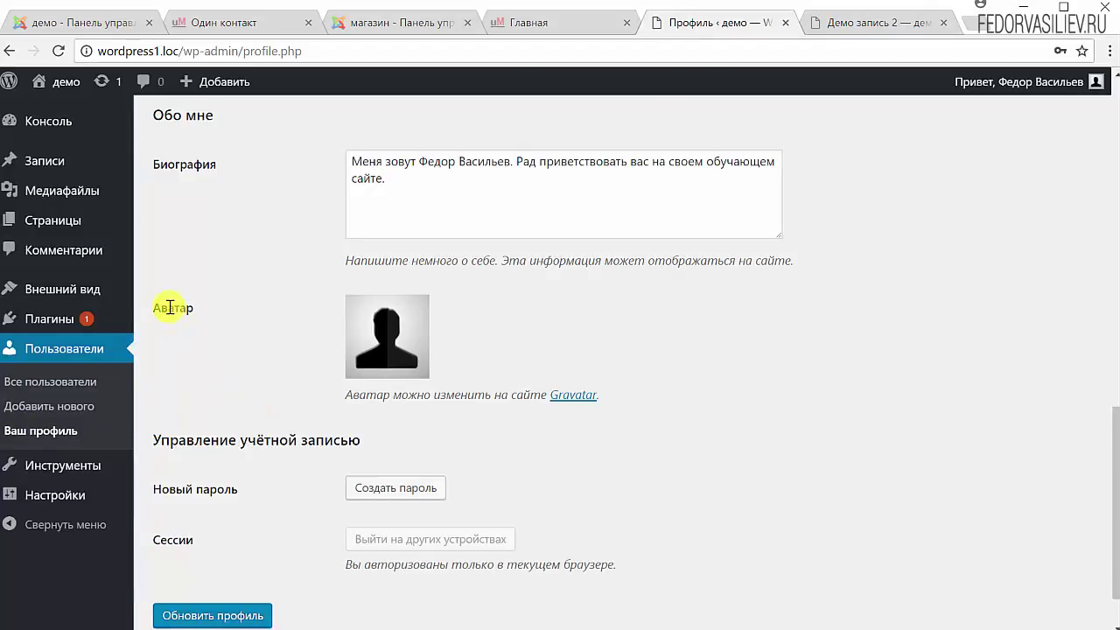
{"action": "left_click_drag", "start_coordinate": [357, 394], "coordinate": [525, 394]}
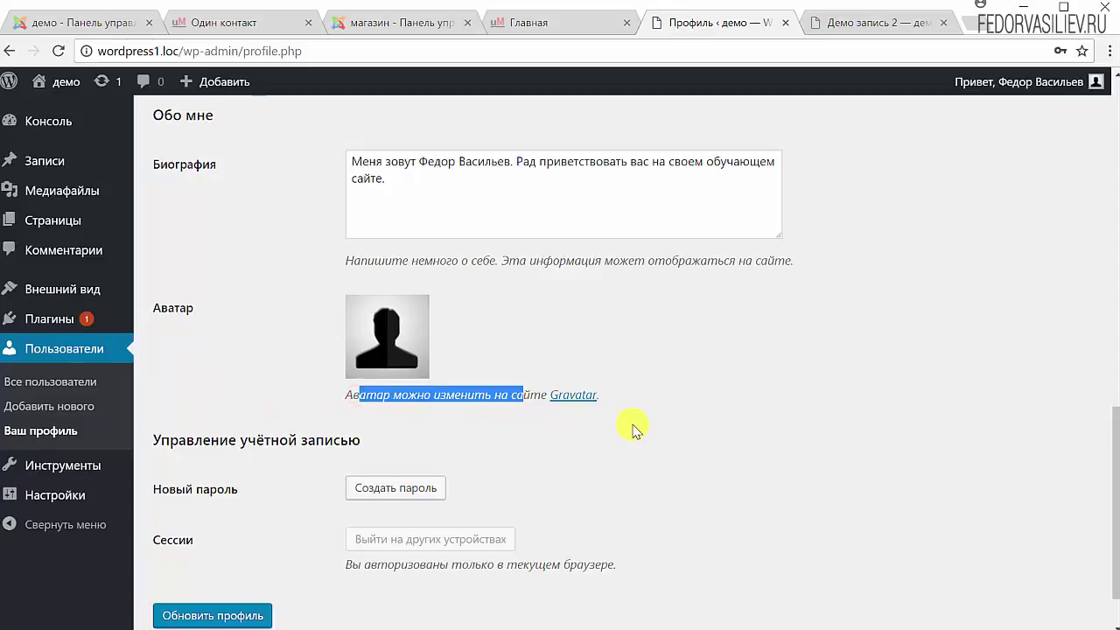
{"action": "right_click", "coordinate": [574, 401]}
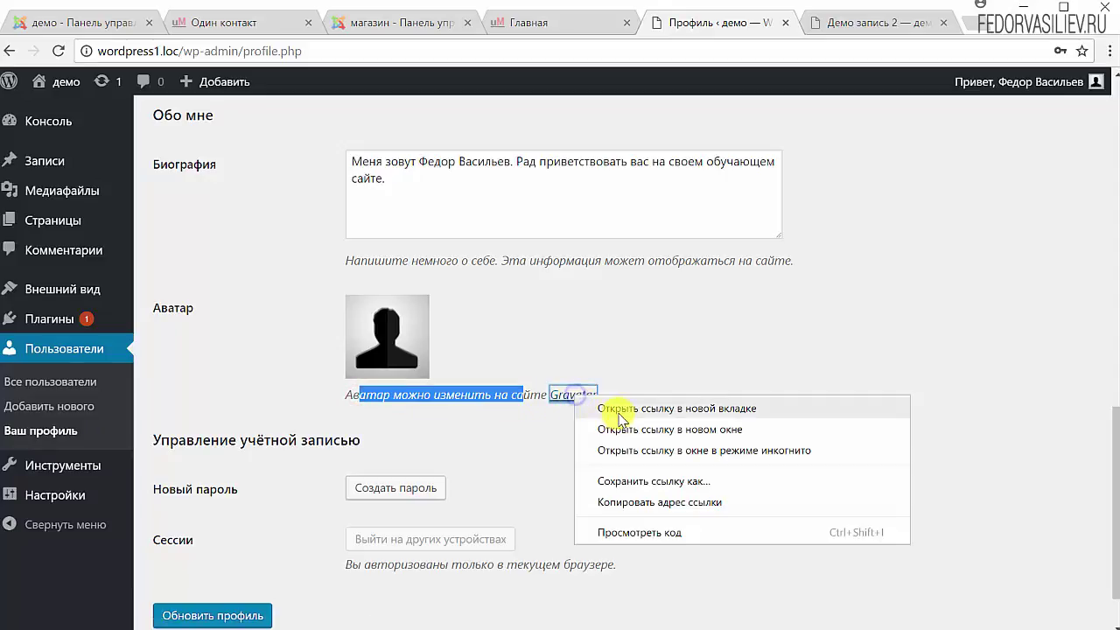
{"action": "left_click", "coordinate": [695, 409]}
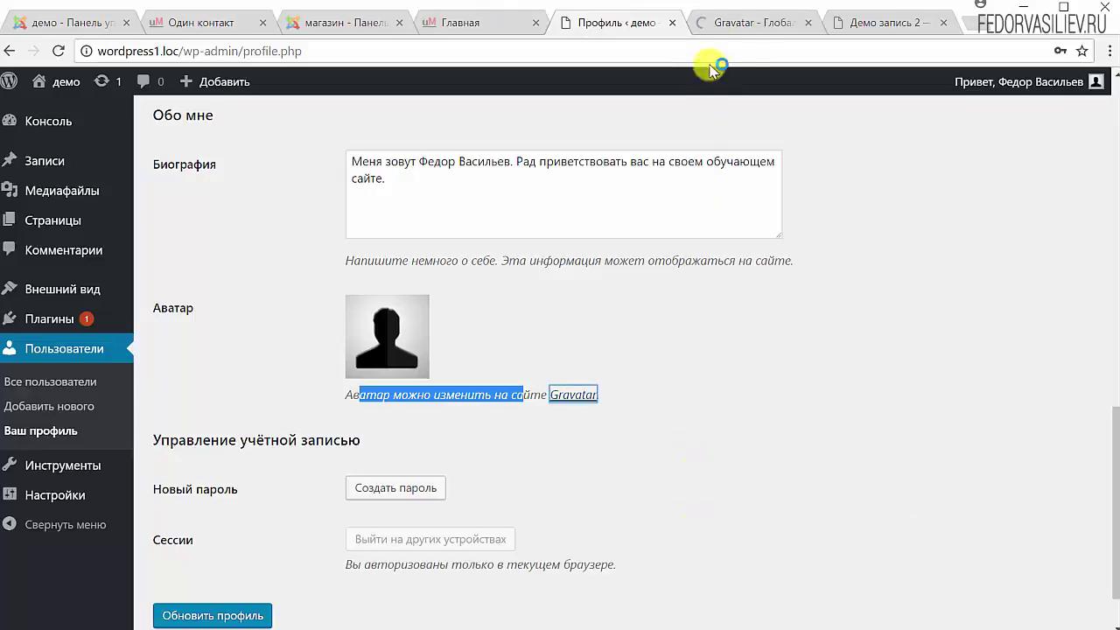
{"action": "left_click", "coordinate": [729, 27]}
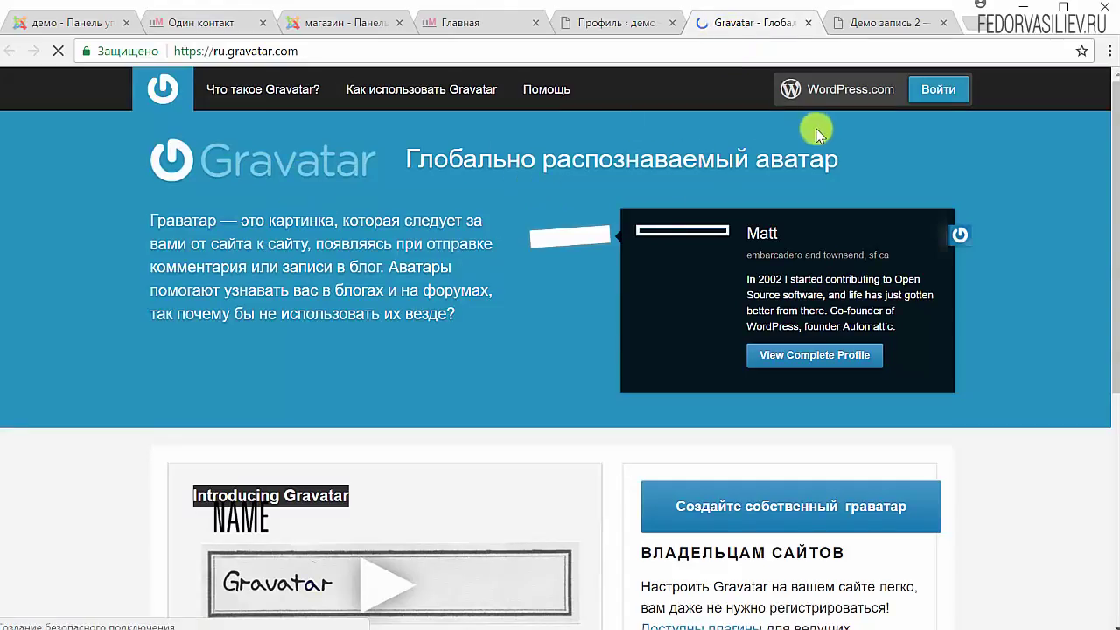
Start the Gravatar sign-in and switch the login page to Русский
{"action": "left_click", "coordinate": [937, 93]}
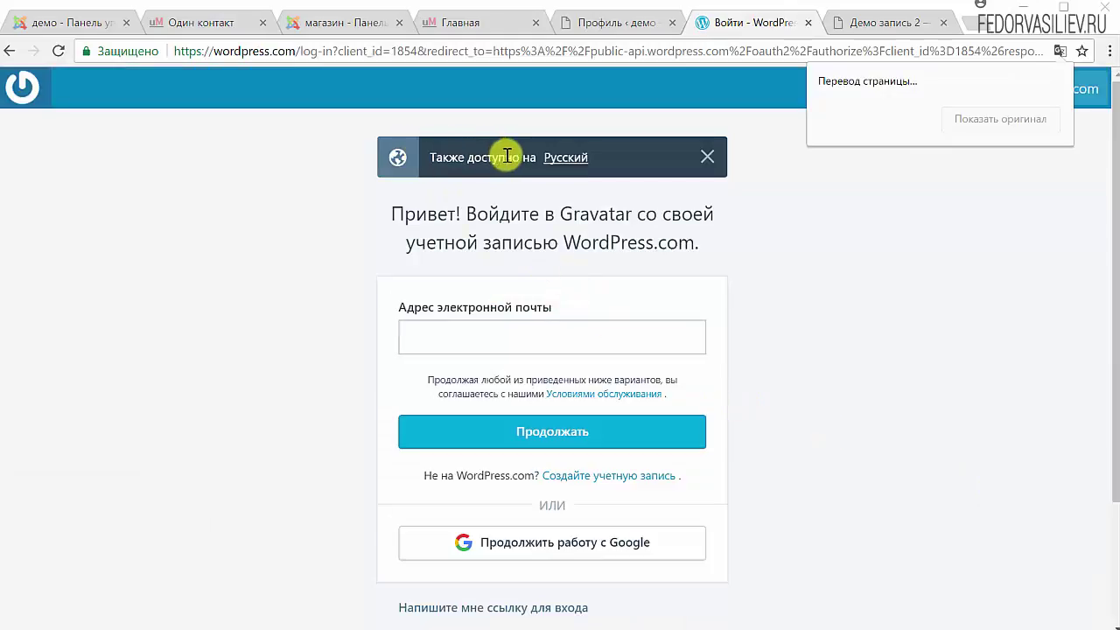
{"action": "left_click", "coordinate": [570, 157]}
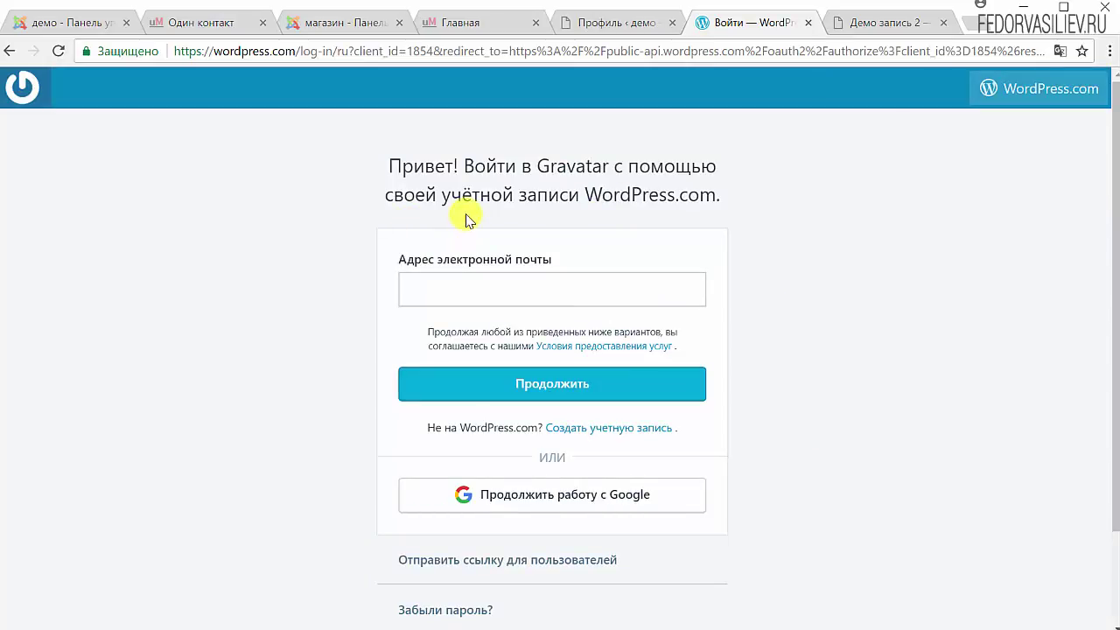
{"action": "left_click", "coordinate": [437, 292]}
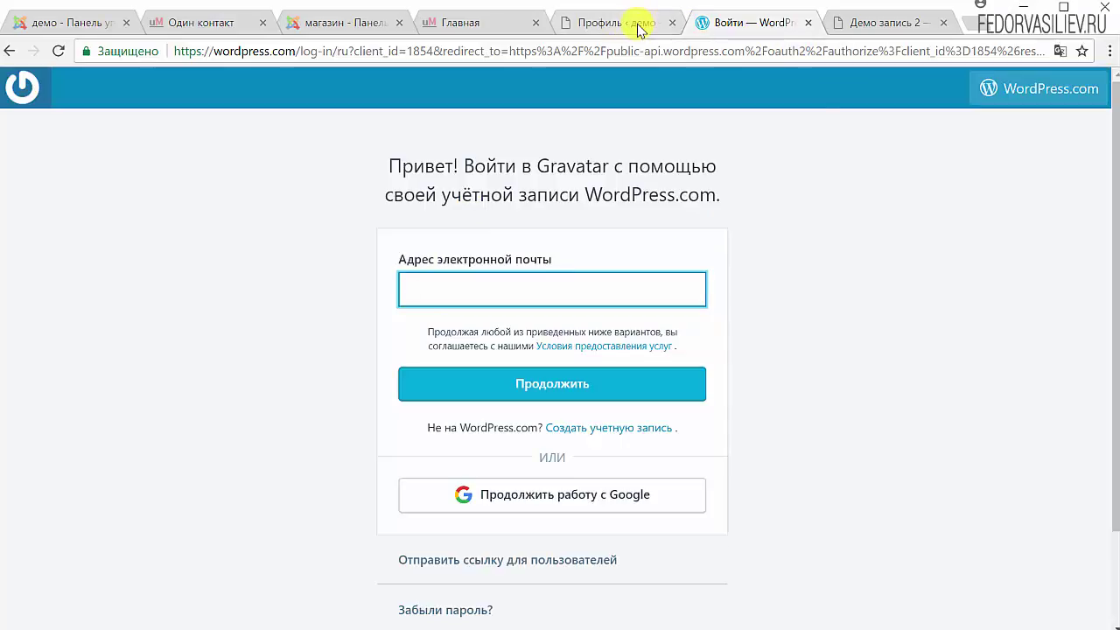
Copy the e-mail address from the WordPress profile page
{"action": "left_click", "coordinate": [890, 29]}
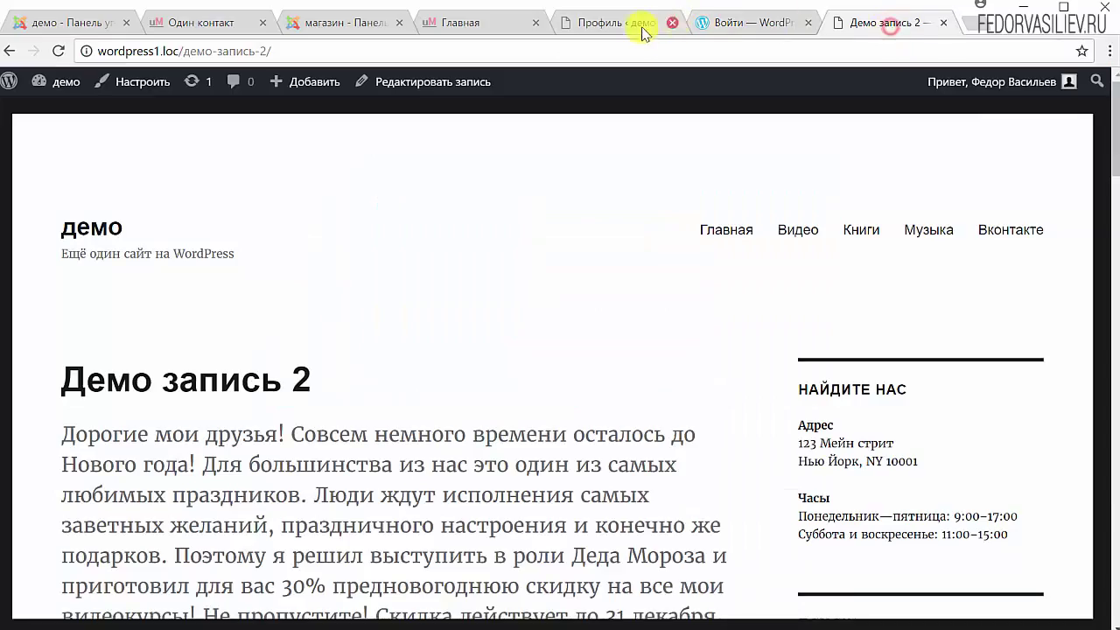
{"action": "left_click", "coordinate": [637, 29]}
{"action": "left_click", "coordinate": [561, 422]}
{"action": "scroll", "coordinate": [528, 435], "scroll_direction": "up", "scroll_amount": 5}
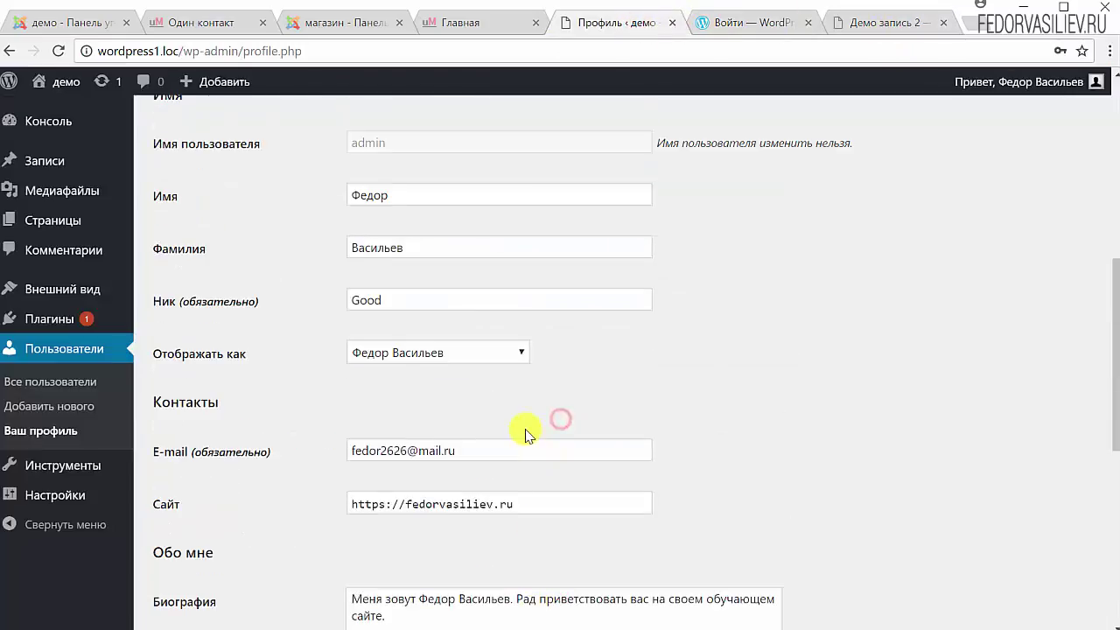
{"action": "left_click_drag", "start_coordinate": [463, 452], "coordinate": [324, 458]}
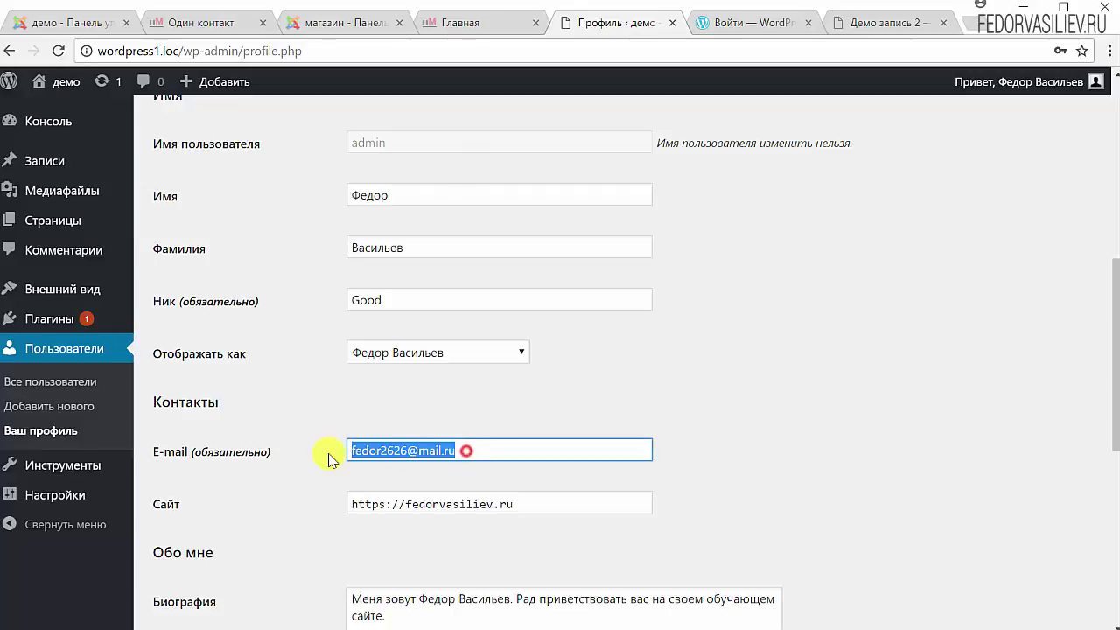
{"action": "right_click", "coordinate": [393, 449]}
{"action": "left_click", "coordinate": [454, 481]}
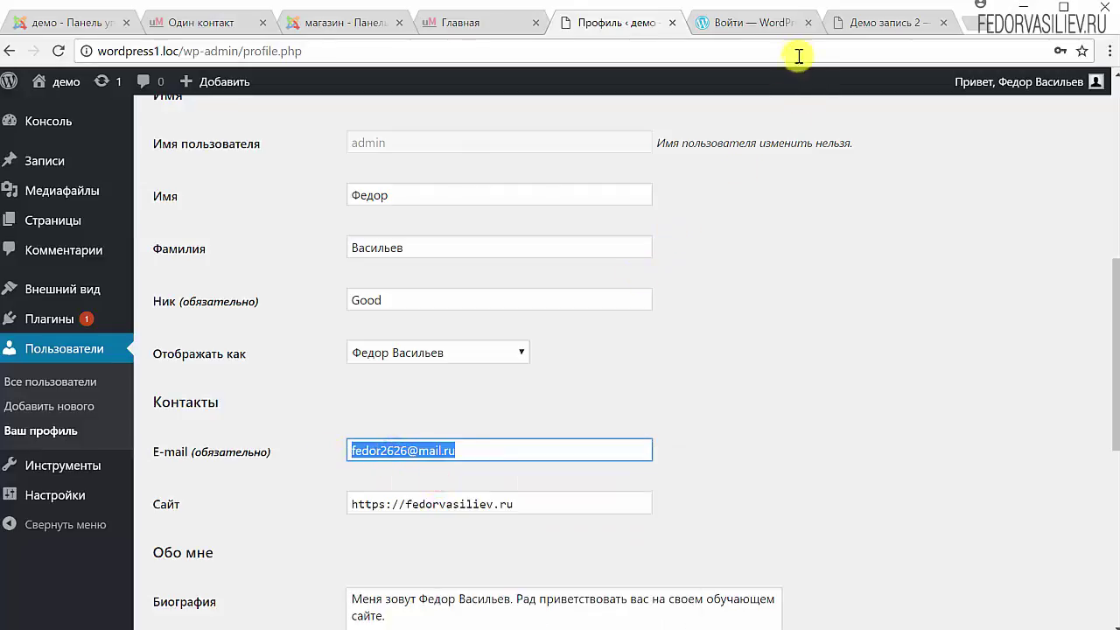
Paste the e-mail into the Gravatar login, continue, enter the account password and submit
{"action": "left_click", "coordinate": [785, 29]}
{"action": "right_click", "coordinate": [497, 277]}
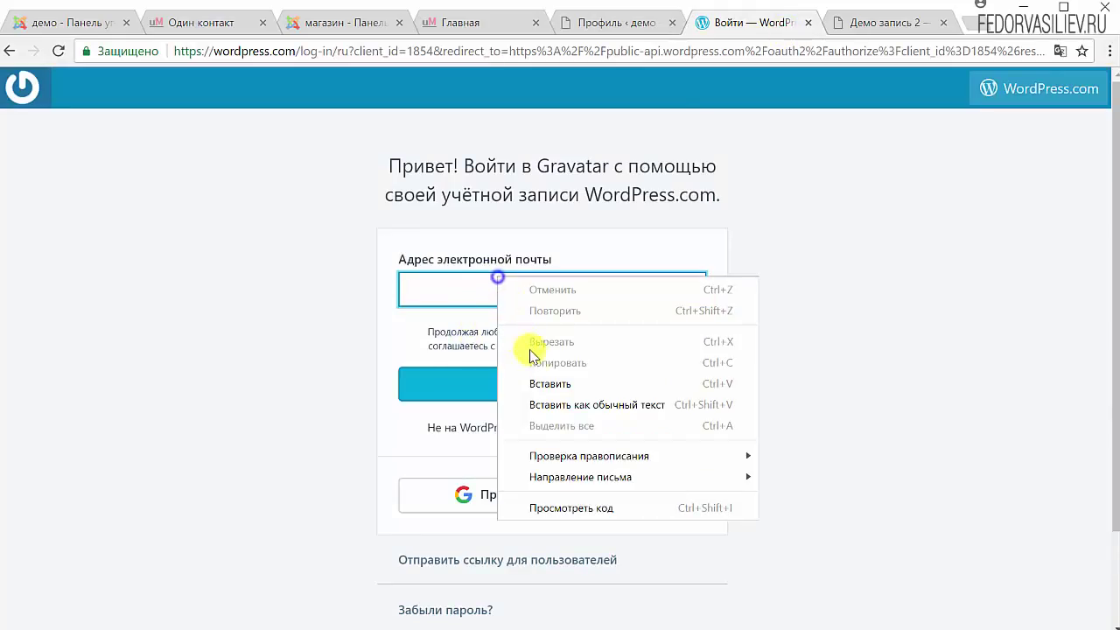
{"action": "left_click", "coordinate": [548, 383]}
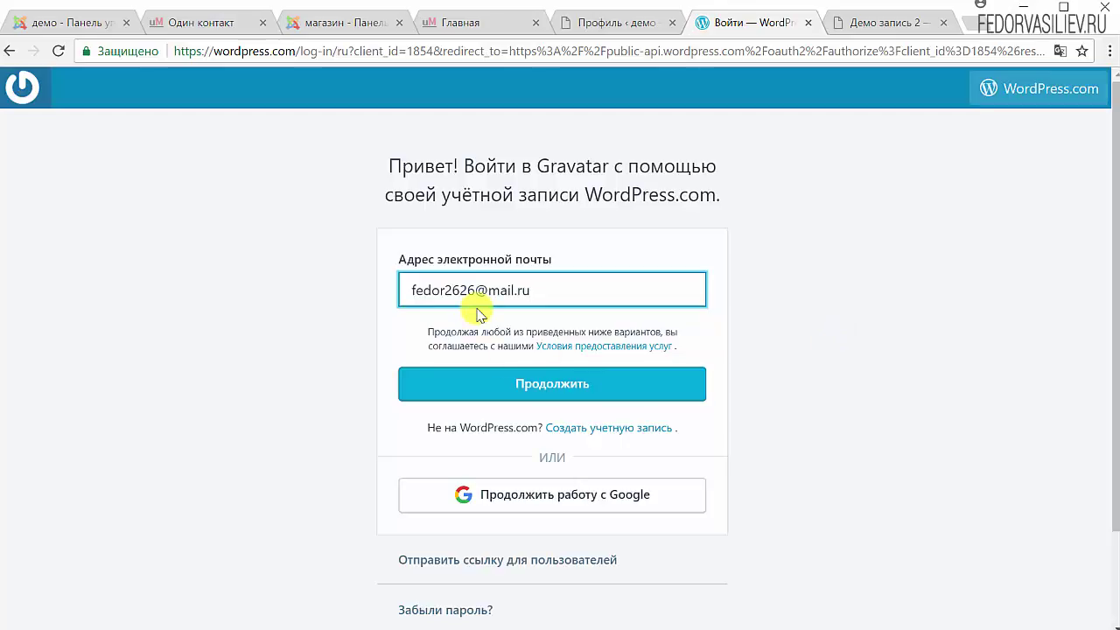
{"action": "left_click", "coordinate": [555, 383]}
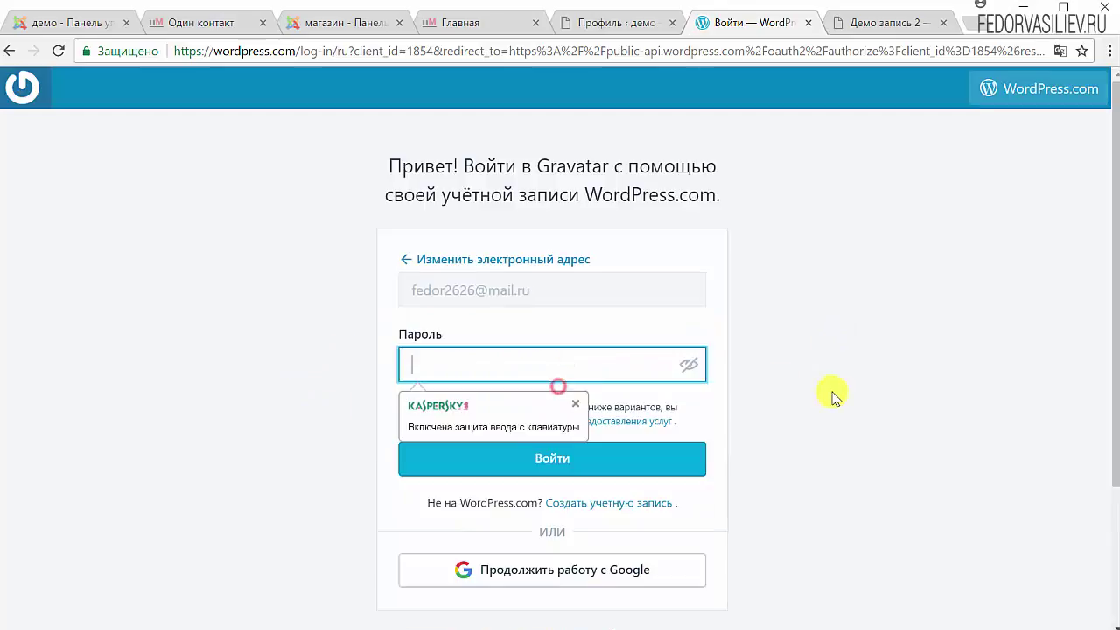
{"action": "left_click", "coordinate": [429, 354]}
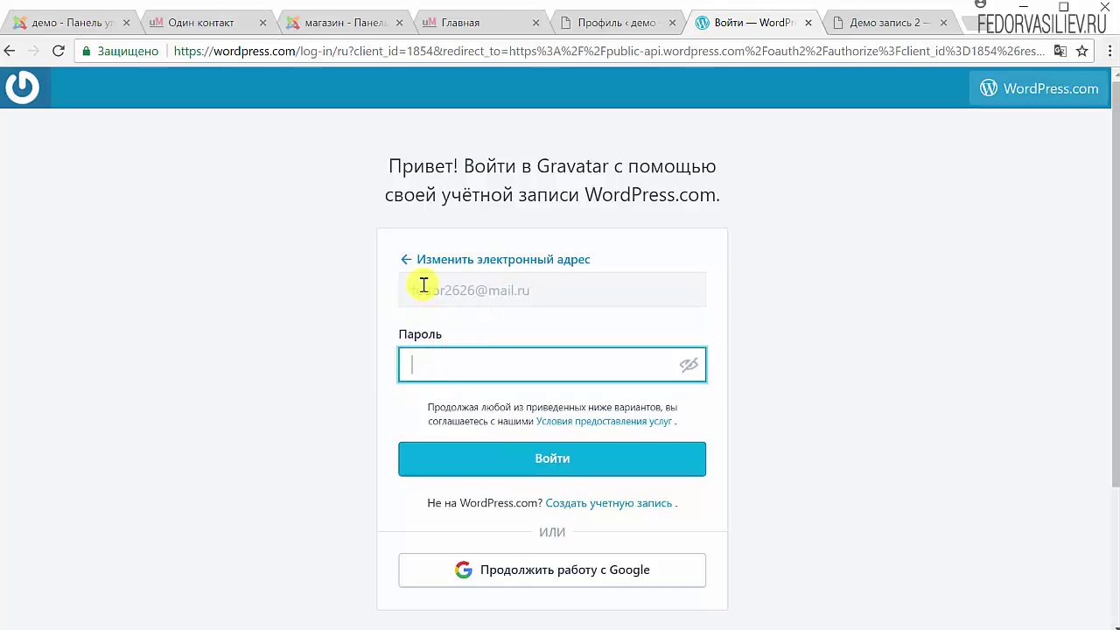
{"action": "key", "text": "ctrl+v"}
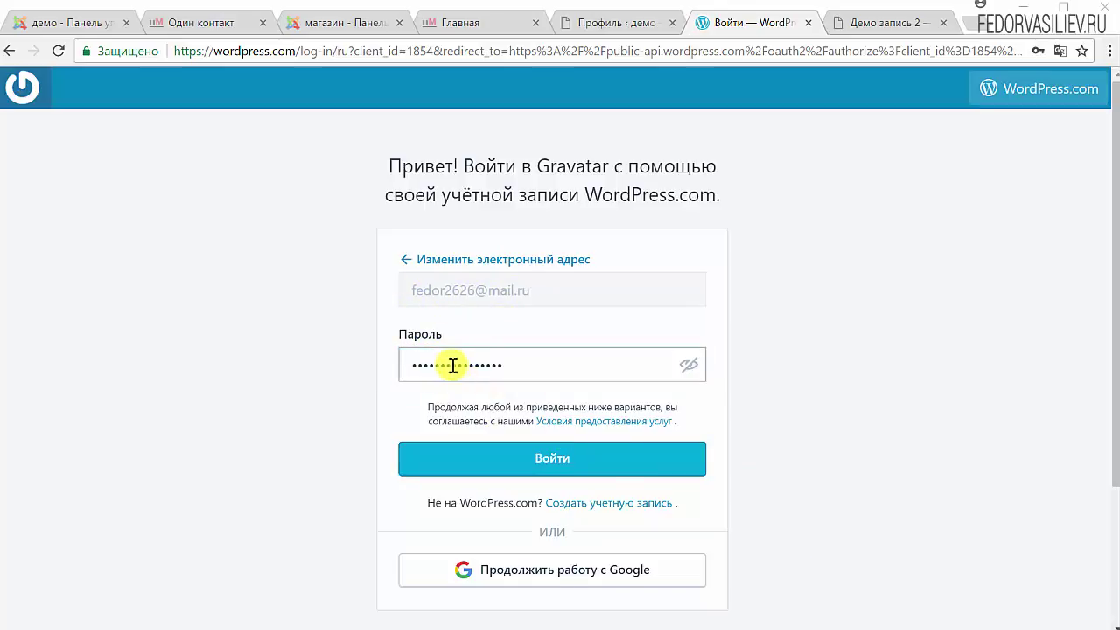
{"action": "left_click", "coordinate": [525, 470]}
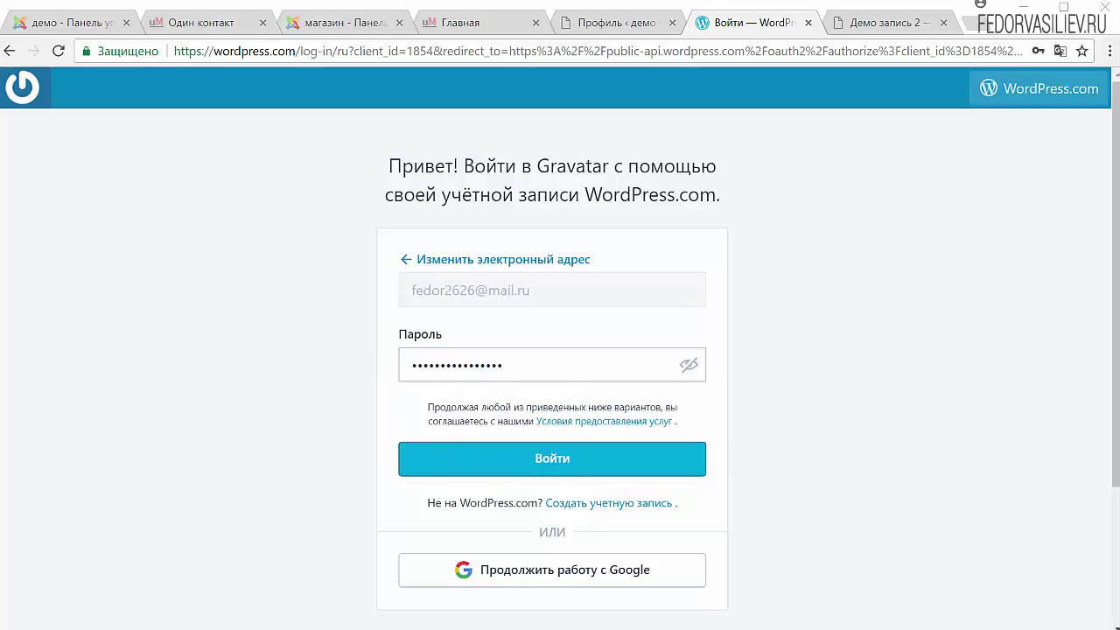
Confirm sign-in, then upload 5.png (blue F logo) as a new Gravatar image and proceed
{"action": "left_click", "coordinate": [575, 462]}
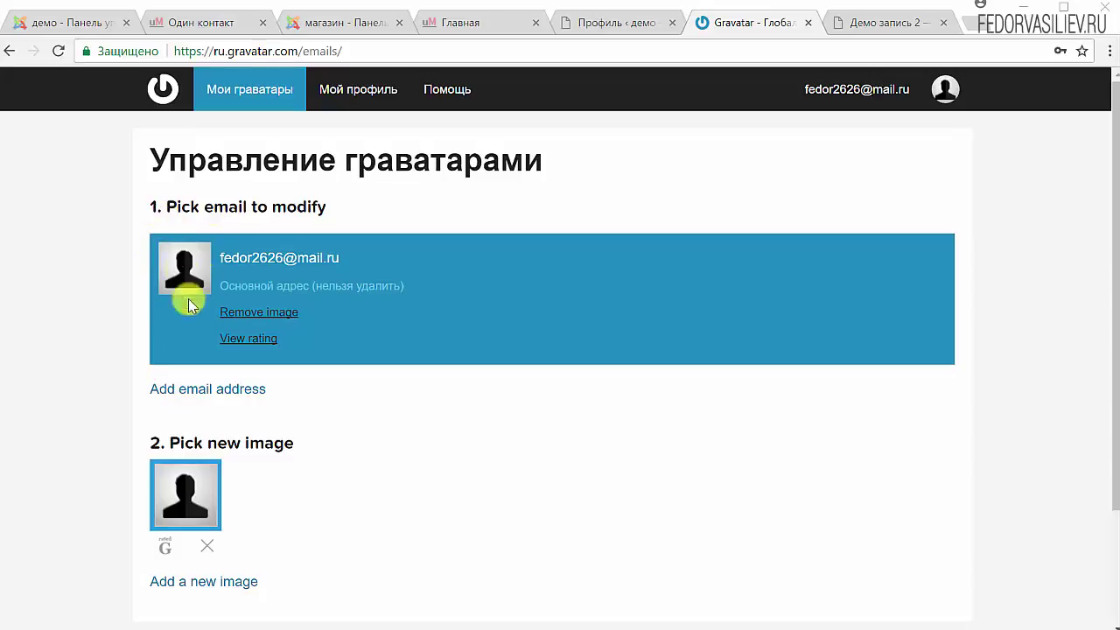
{"action": "scroll", "coordinate": [457, 278], "scroll_direction": "down", "scroll_amount": 2}
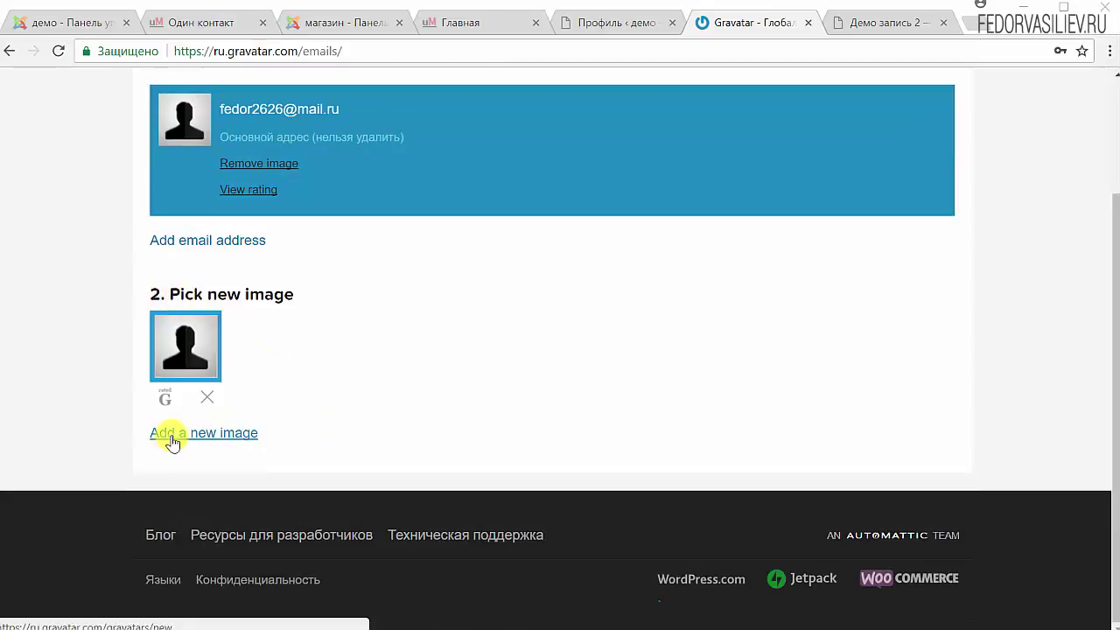
{"action": "left_click", "coordinate": [226, 437]}
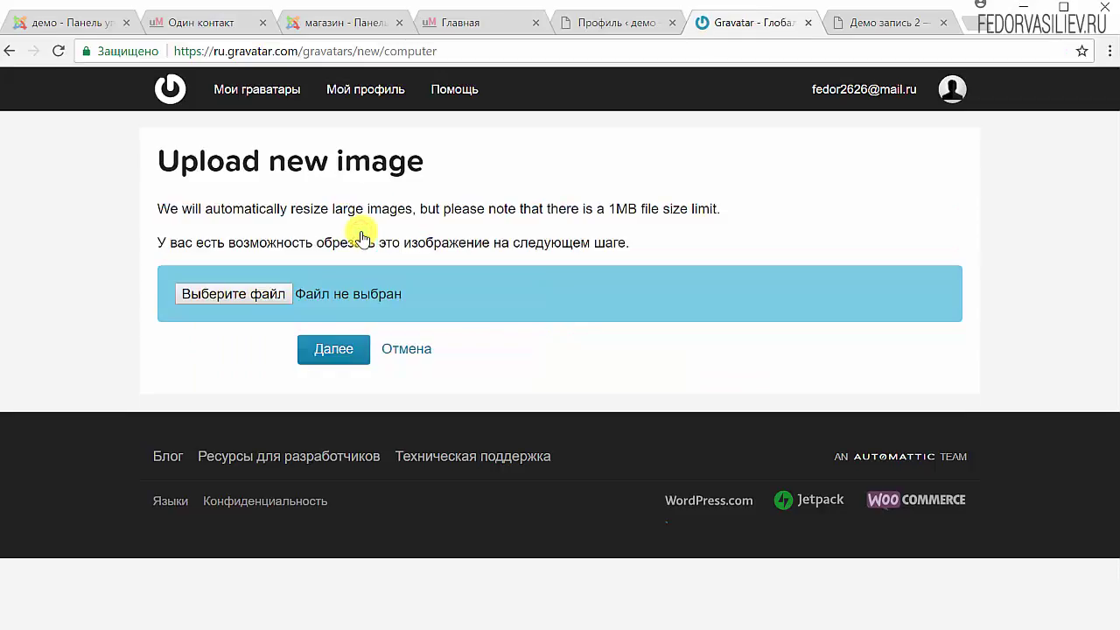
{"action": "left_click", "coordinate": [207, 294]}
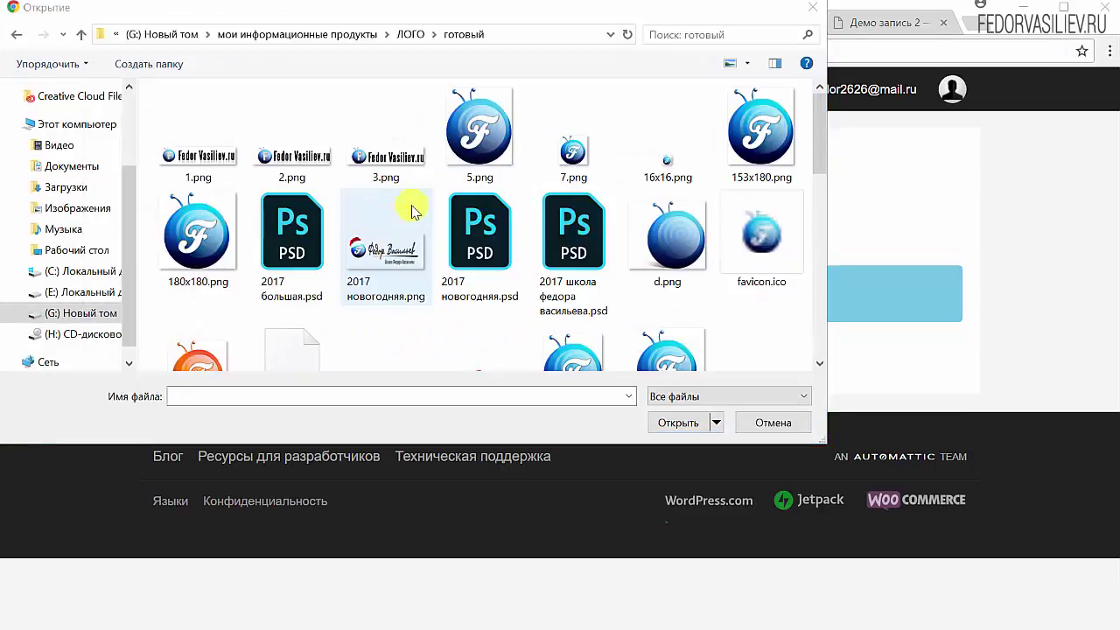
{"action": "left_click", "coordinate": [477, 147]}
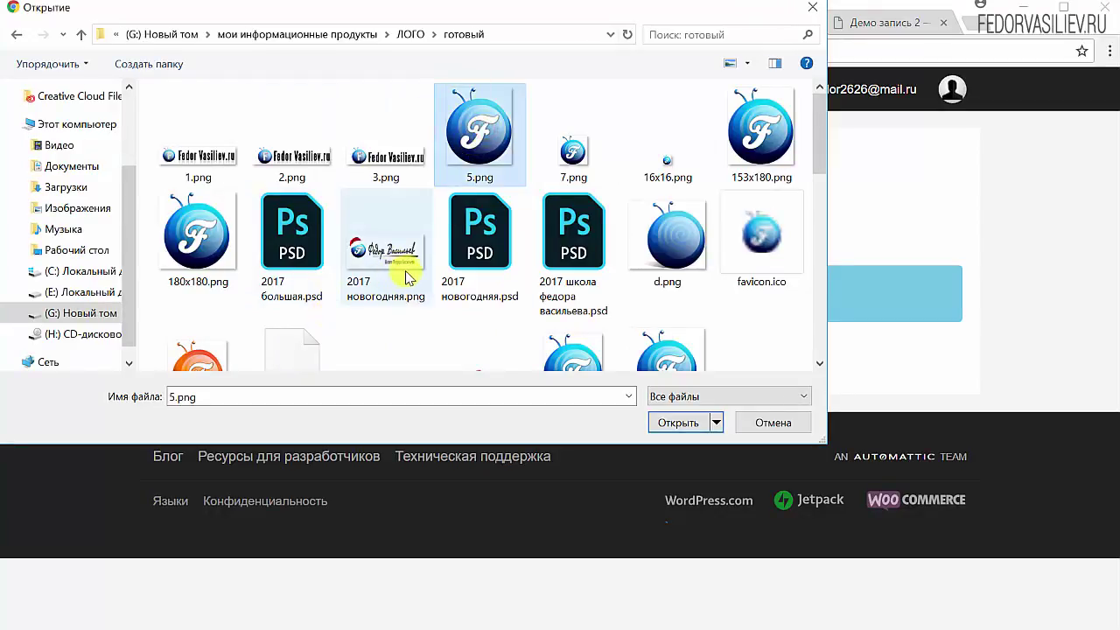
{"action": "left_click", "coordinate": [678, 423]}
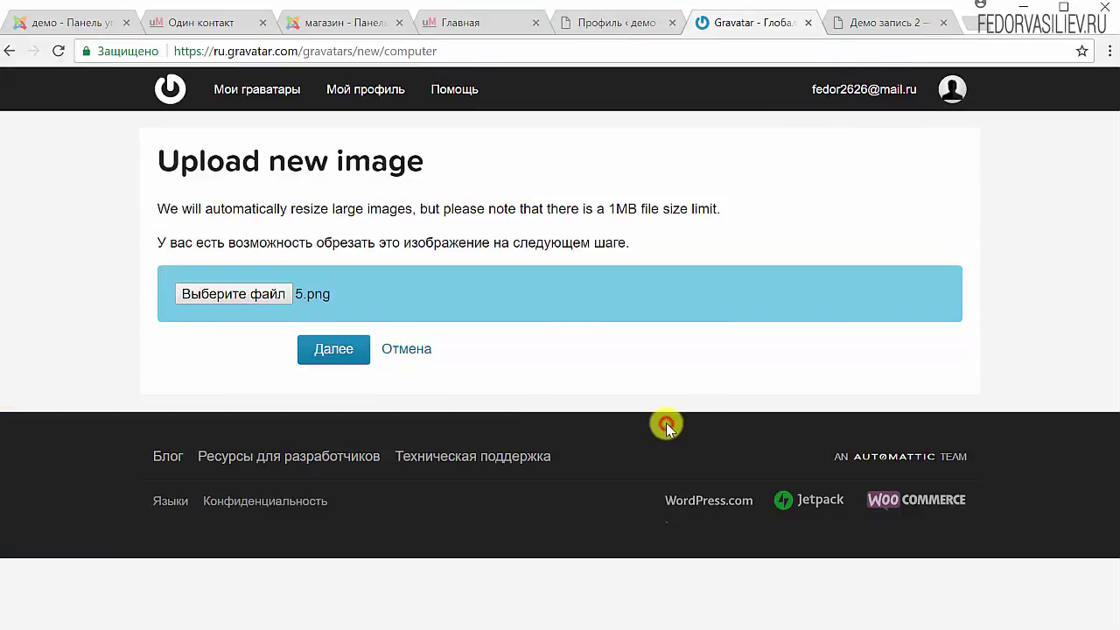
{"action": "left_click", "coordinate": [338, 349]}
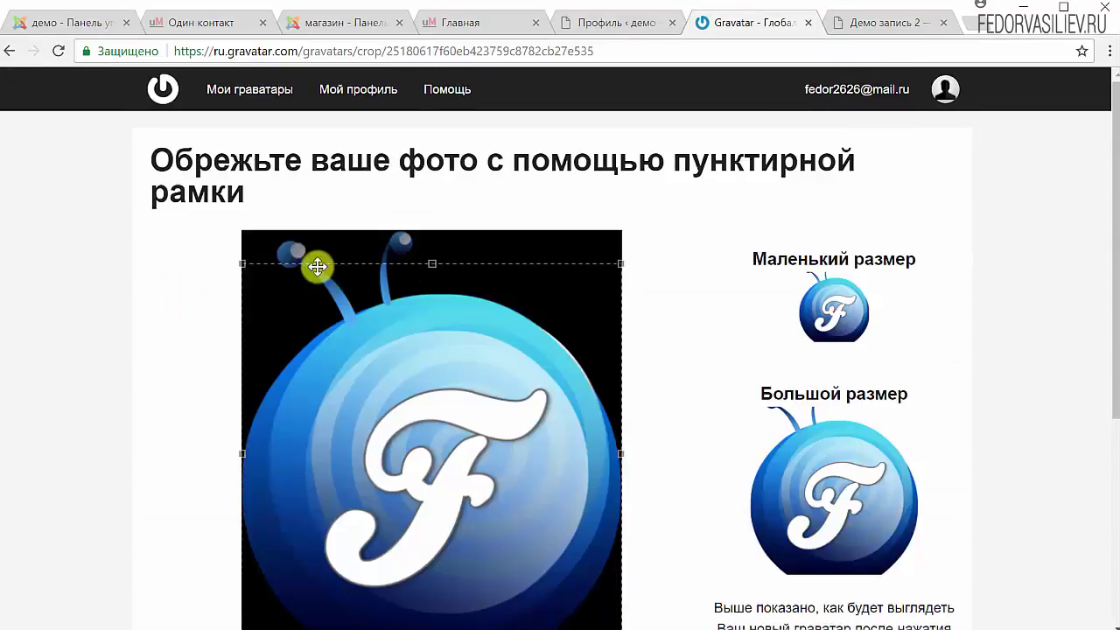
Position the crop box around the blue F logo and apply Crop Image
{"action": "scroll", "coordinate": [700, 312], "scroll_direction": "down", "scroll_amount": 1}
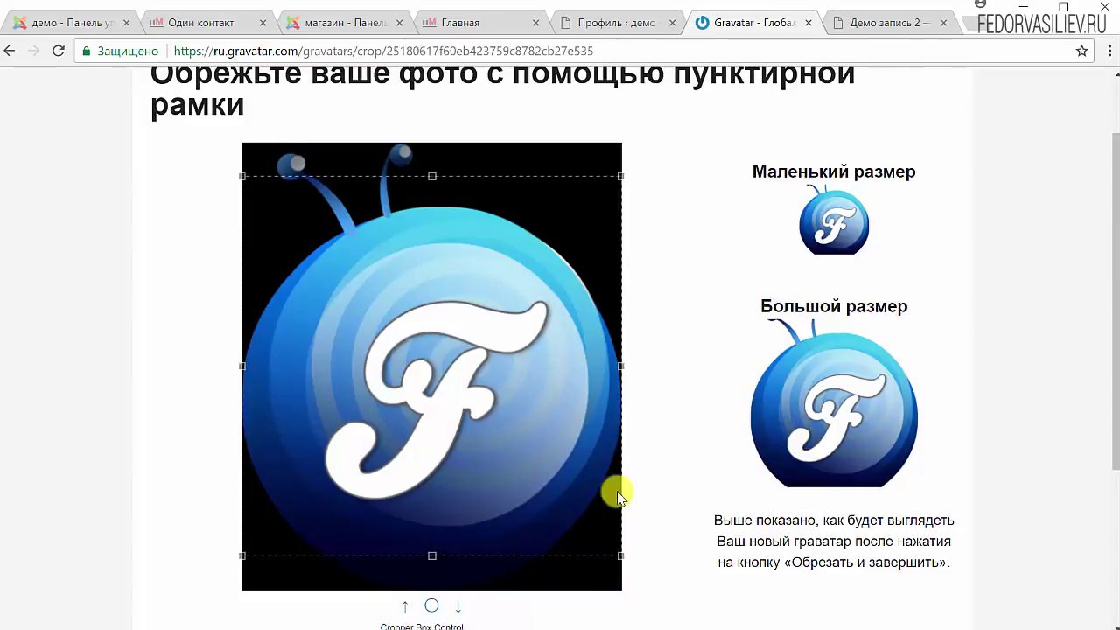
{"action": "left_click_drag", "start_coordinate": [433, 554], "coordinate": [432, 590]}
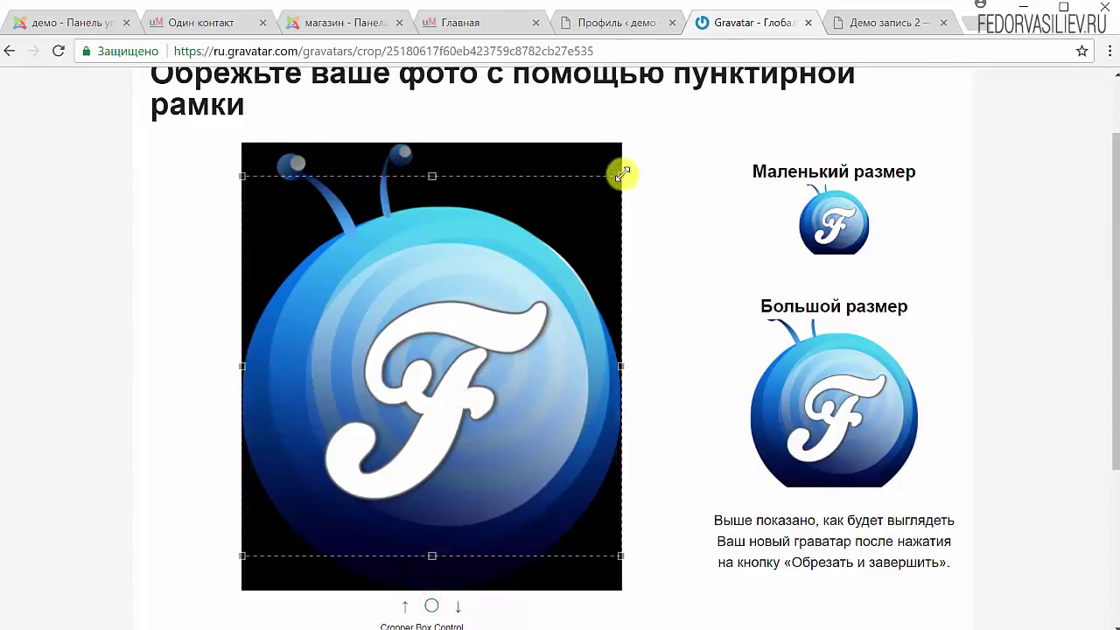
{"action": "left_click_drag", "start_coordinate": [625, 175], "coordinate": [669, 160]}
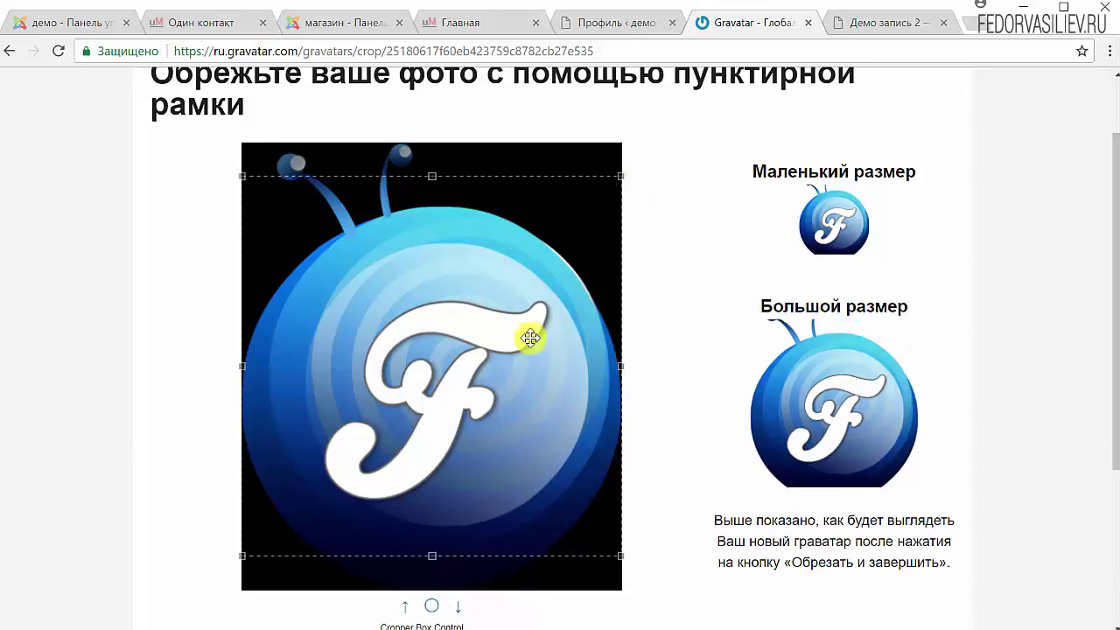
{"action": "left_click_drag", "start_coordinate": [530, 335], "coordinate": [530, 367]}
{"action": "mouse_move", "coordinate": [488, 419]}
{"action": "left_mouse_down"}
{"action": "mouse_move", "coordinate": [481, 343]}
{"action": "mouse_move", "coordinate": [480, 383]}
{"action": "mouse_move", "coordinate": [490, 350]}
{"action": "mouse_move", "coordinate": [492, 381]}
{"action": "mouse_move", "coordinate": [494, 345]}
{"action": "mouse_move", "coordinate": [491, 408]}
{"action": "left_mouse_up"}
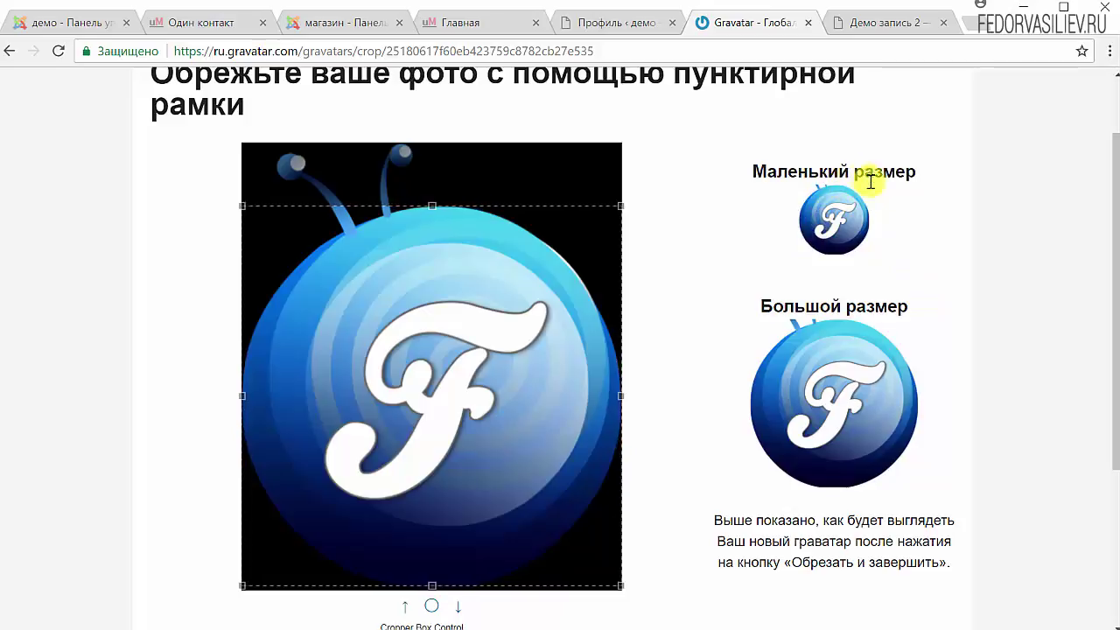
{"action": "left_click_drag", "start_coordinate": [488, 355], "coordinate": [475, 368]}
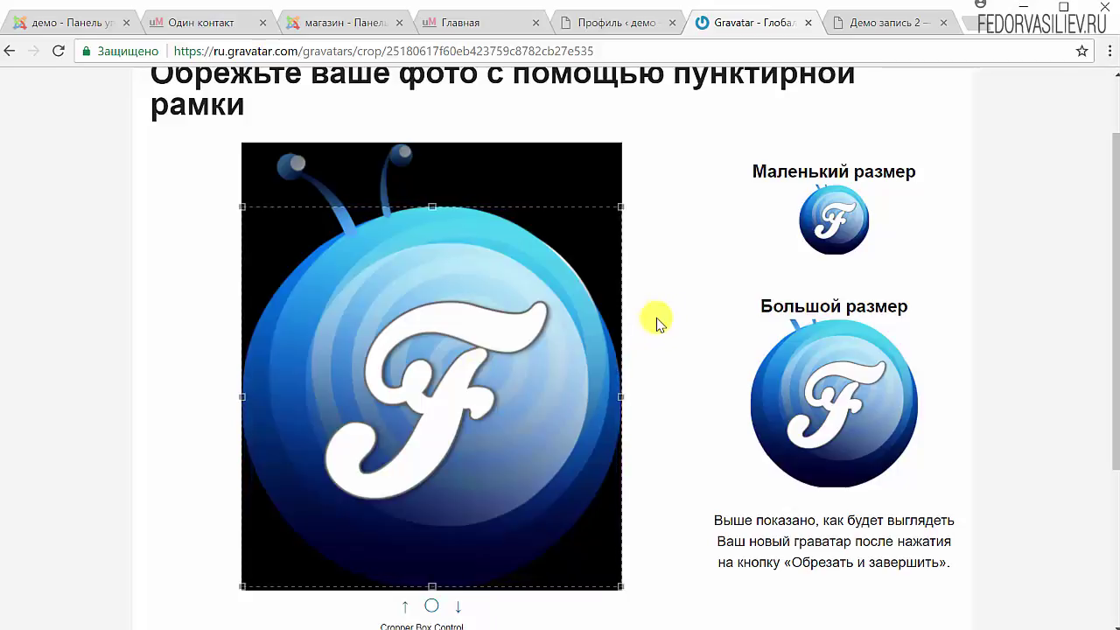
{"action": "scroll", "coordinate": [658, 322], "scroll_direction": "down", "scroll_amount": 2}
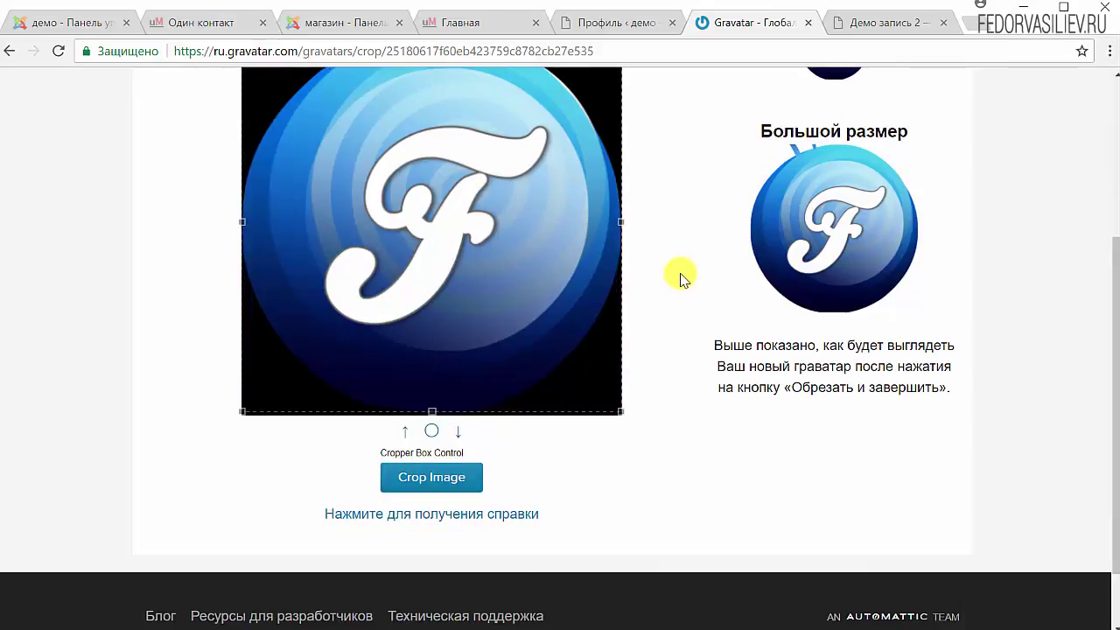
{"action": "scroll", "coordinate": [687, 370], "scroll_direction": "up", "scroll_amount": 3}
{"action": "scroll", "coordinate": [713, 241], "scroll_direction": "down", "scroll_amount": 4}
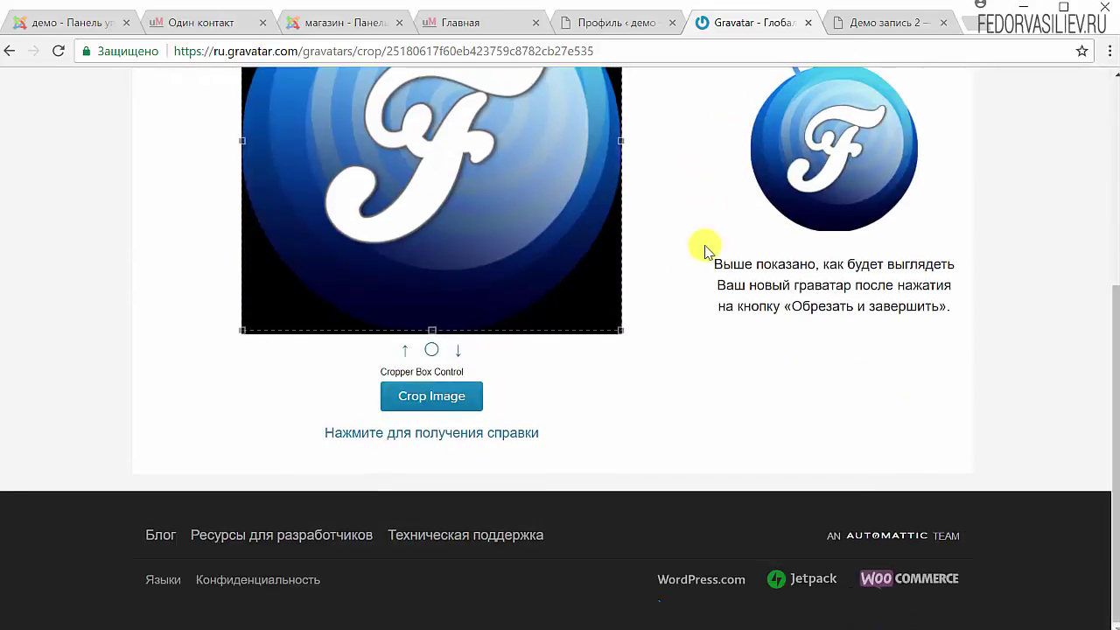
{"action": "left_click", "coordinate": [407, 398]}
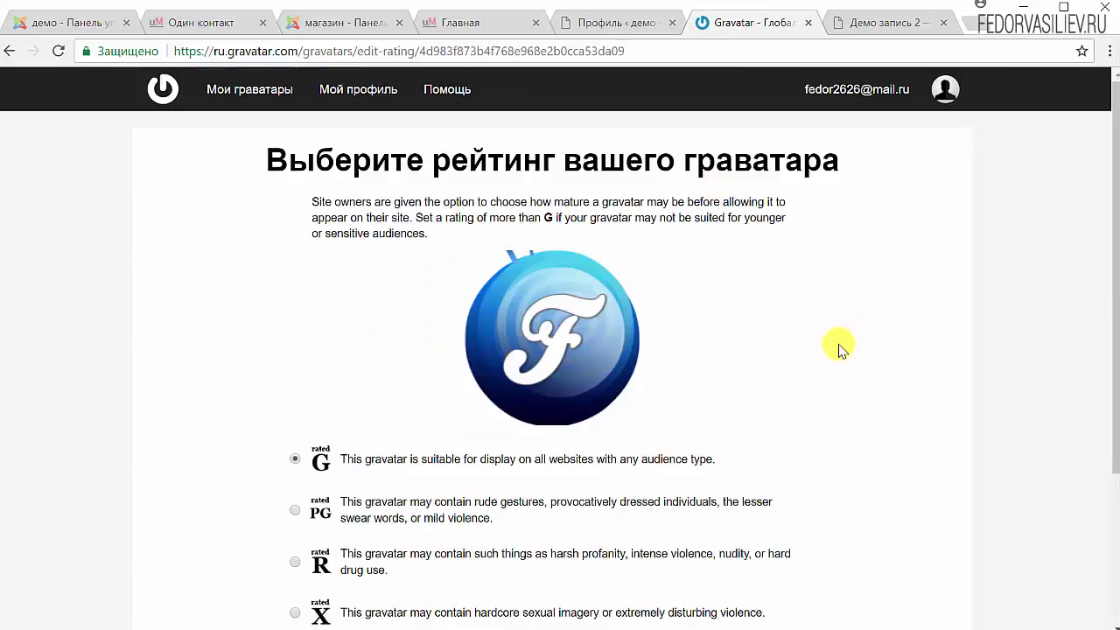
Set the new blue F avatar's rating to G and return to the Демо запись 2 post
{"action": "scroll", "coordinate": [838, 348], "scroll_direction": "down", "scroll_amount": 3}
{"action": "scroll", "coordinate": [460, 287], "scroll_direction": "up", "scroll_amount": 3}
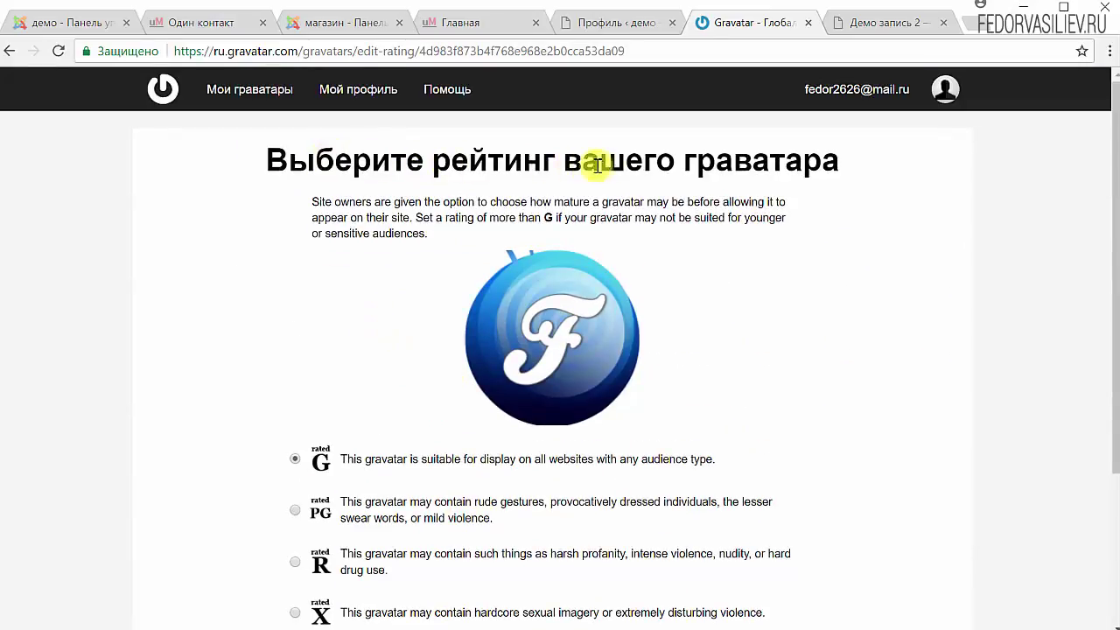
{"action": "scroll", "coordinate": [845, 207], "scroll_direction": "down", "scroll_amount": 3}
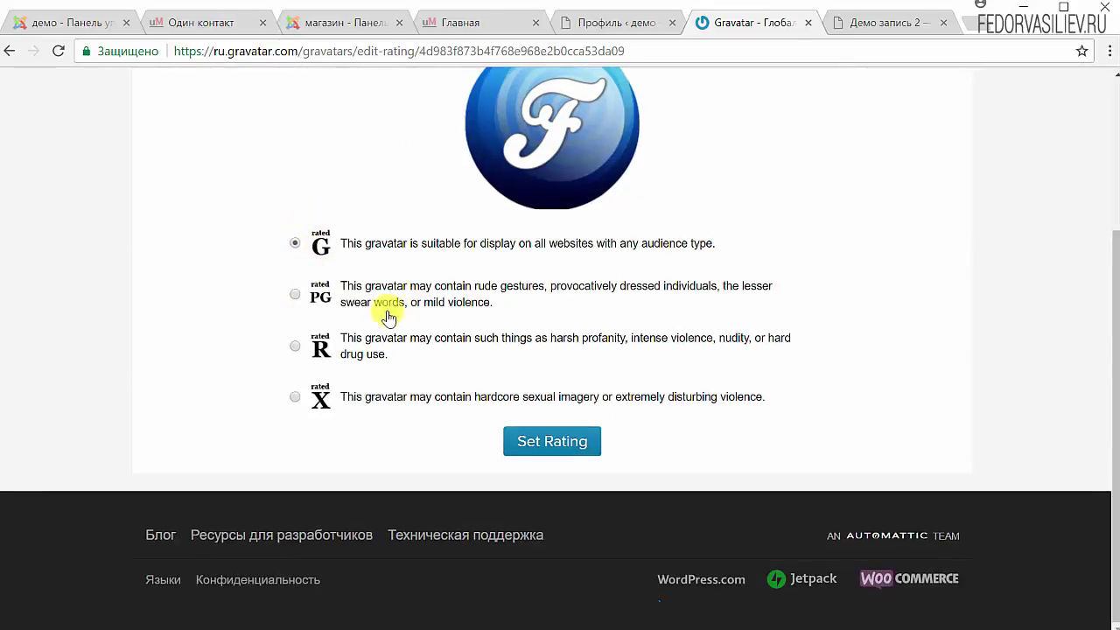
{"action": "left_click", "coordinate": [544, 444]}
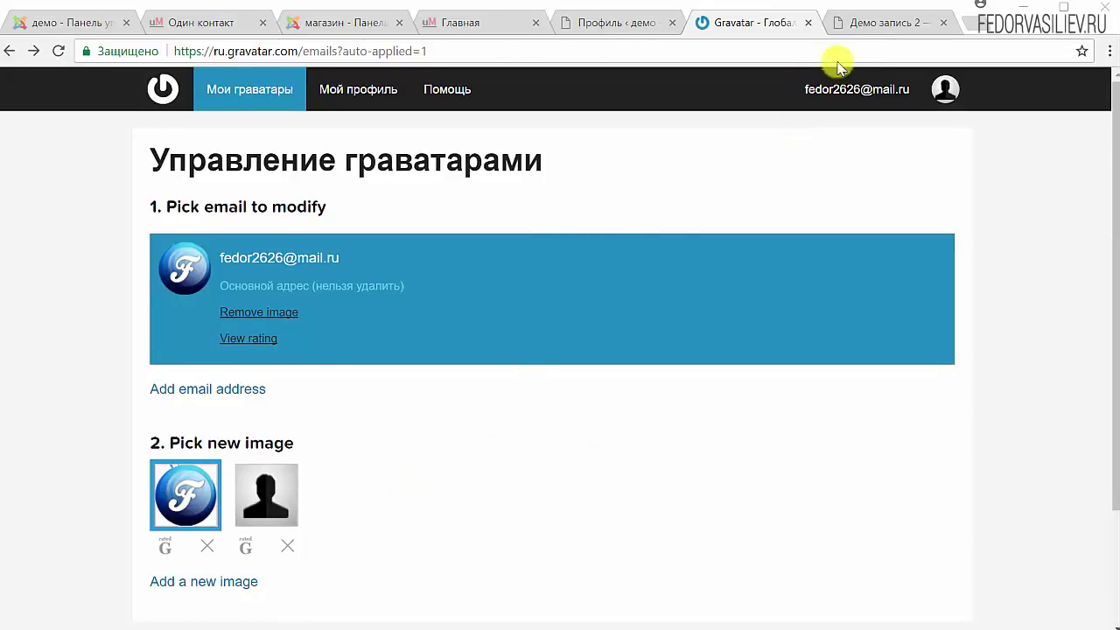
{"action": "left_click", "coordinate": [862, 23]}
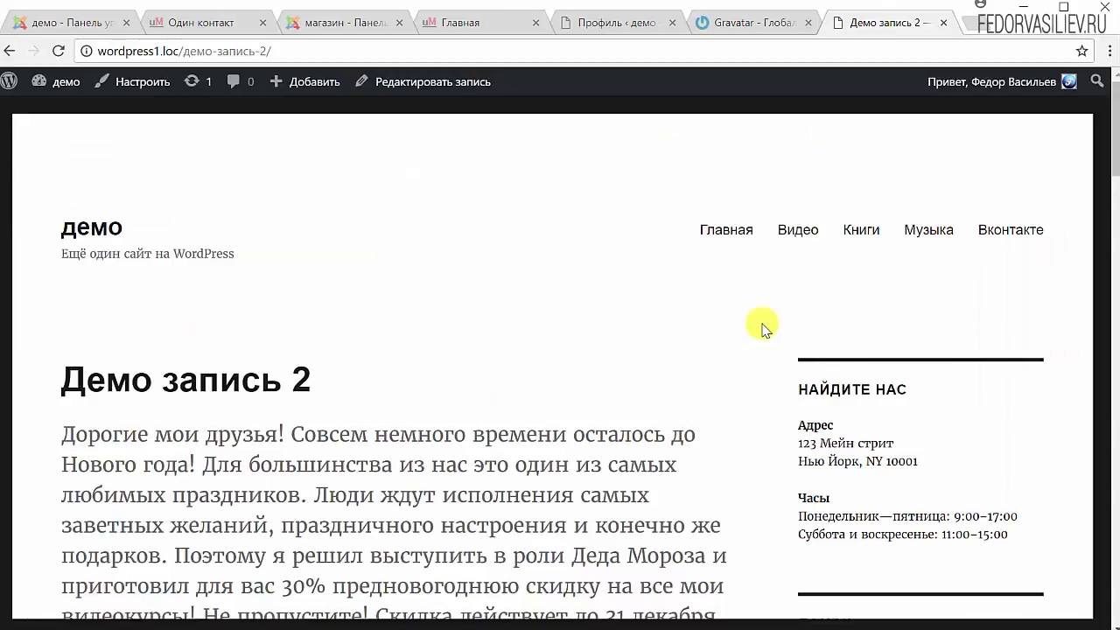
Hard-reload Демо запись 2 and check the blue F avatar in the author box
{"action": "key", "text": "ctrl+F5"}
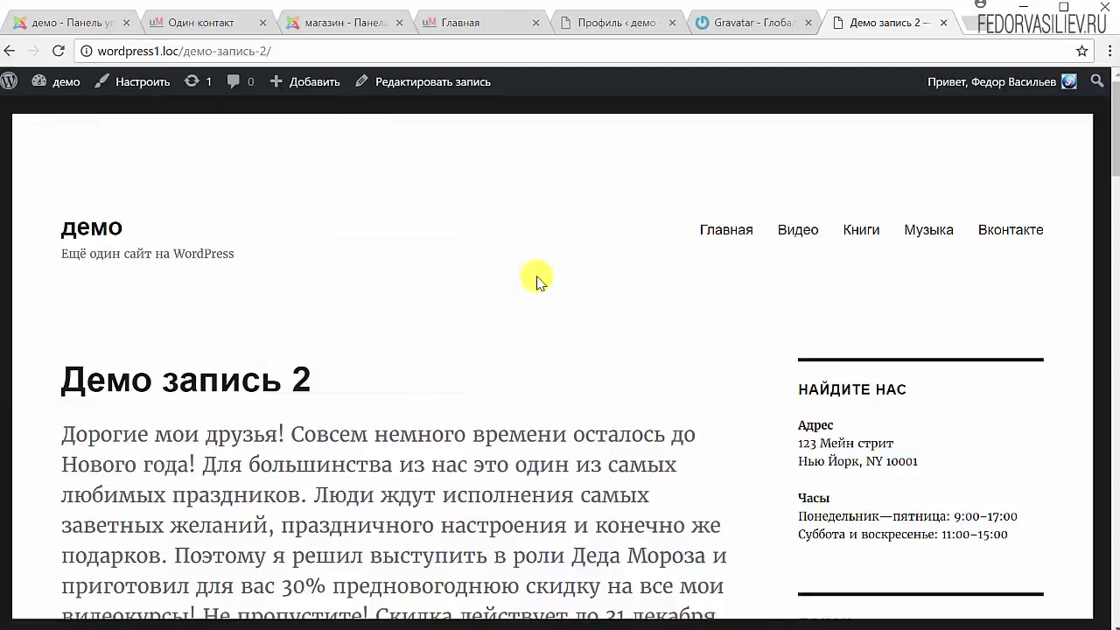
{"action": "mouse_move", "coordinate": [1068, 85]}
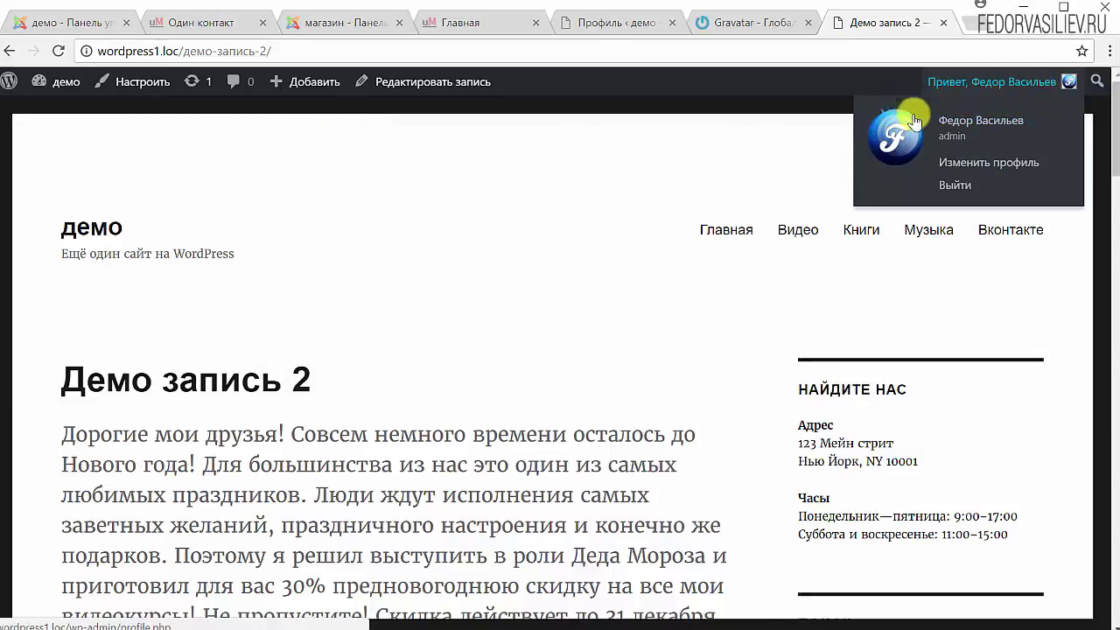
{"action": "scroll", "coordinate": [175, 350], "scroll_direction": "down", "scroll_amount": 5}
{"action": "scroll", "coordinate": [130, 342], "scroll_direction": "up", "scroll_amount": 3}
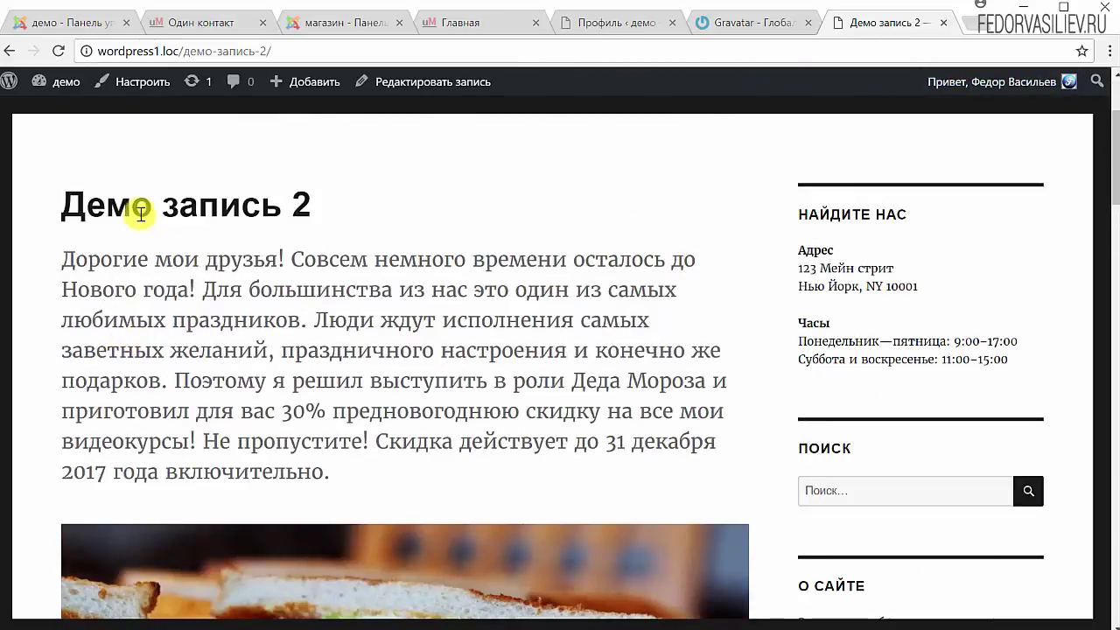
{"action": "scroll", "coordinate": [186, 214], "scroll_direction": "down", "scroll_amount": 8}
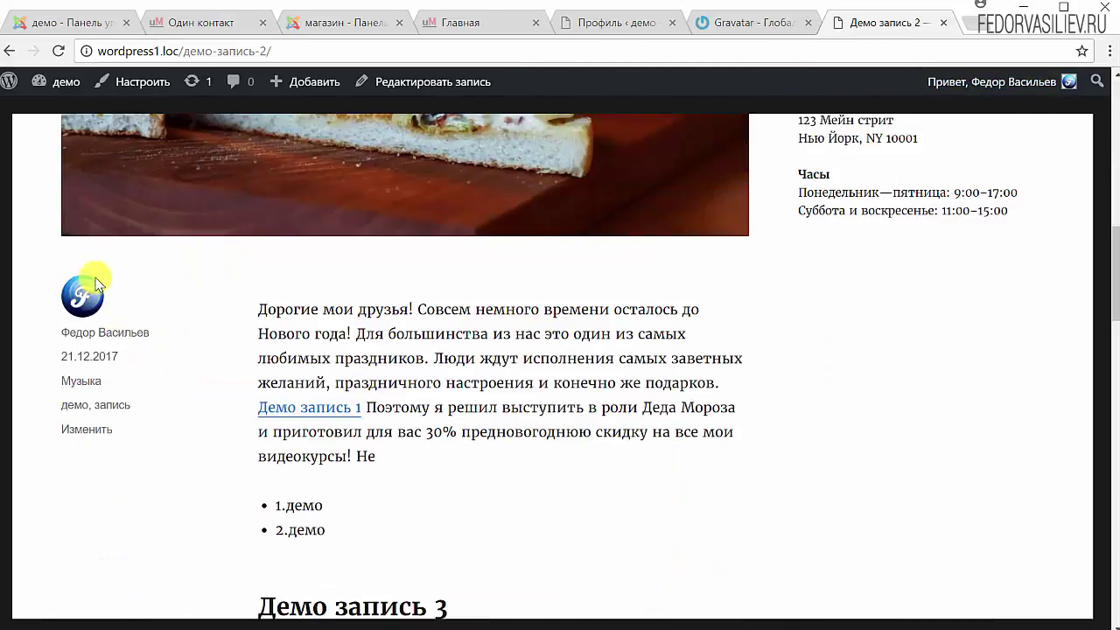
{"action": "scroll", "coordinate": [92, 290], "scroll_direction": "down", "scroll_amount": 5}
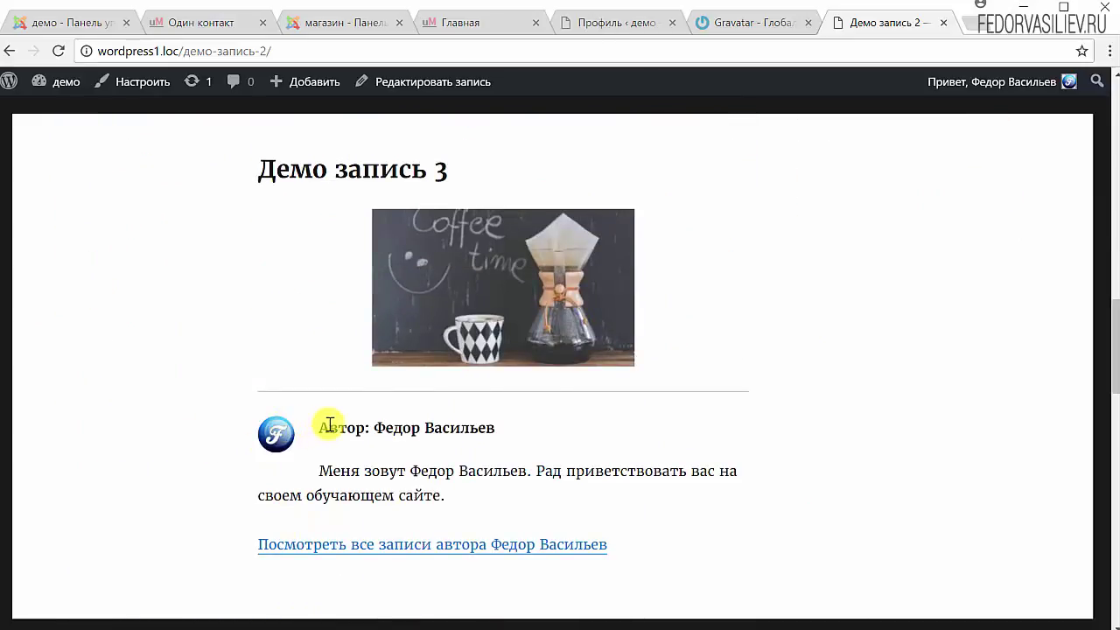
{"action": "left_click_drag", "start_coordinate": [329, 426], "coordinate": [450, 428]}
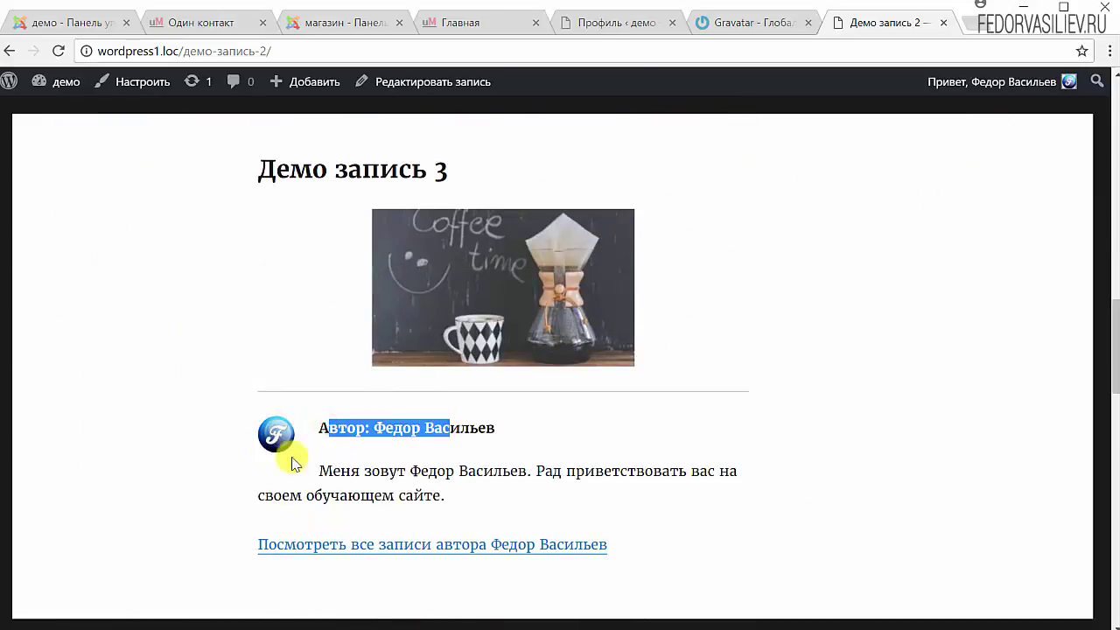
{"action": "left_click", "coordinate": [520, 428]}
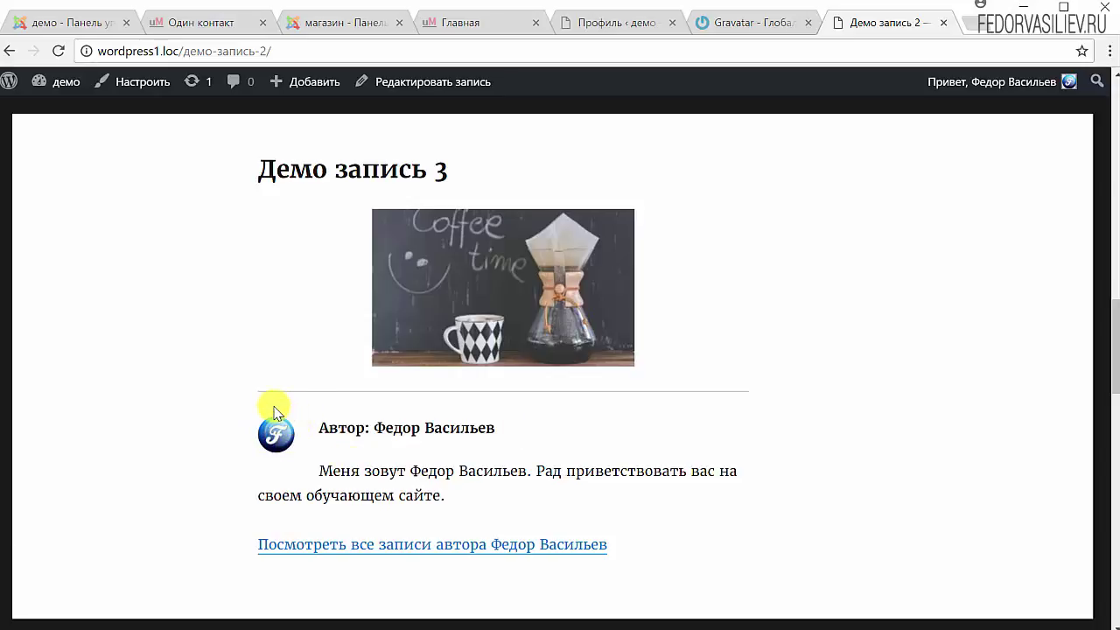
Scroll through the comments to verify the blue F avatar beside the admin's 'Спасибо!' reply
{"action": "scroll", "coordinate": [273, 411], "scroll_direction": "down", "scroll_amount": 7}
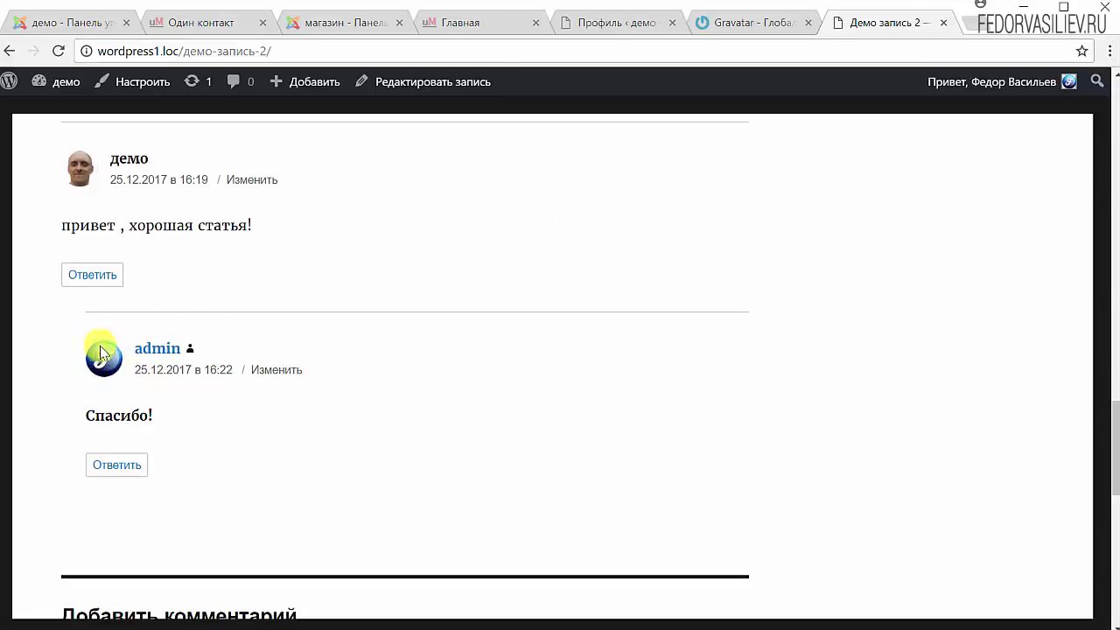
{"action": "scroll", "coordinate": [105, 376], "scroll_direction": "down", "scroll_amount": 2}
{"action": "scroll", "coordinate": [109, 377], "scroll_direction": "down", "scroll_amount": 6}
{"action": "scroll", "coordinate": [114, 385], "scroll_direction": "up", "scroll_amount": 6}
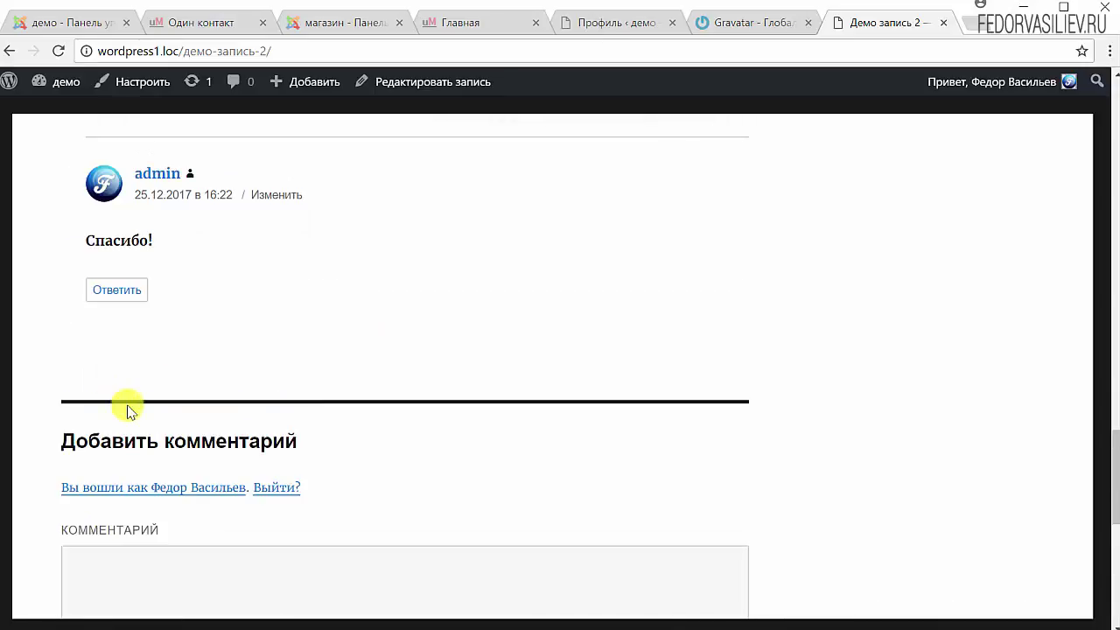
{"action": "scroll", "coordinate": [145, 382], "scroll_direction": "up", "scroll_amount": 1}
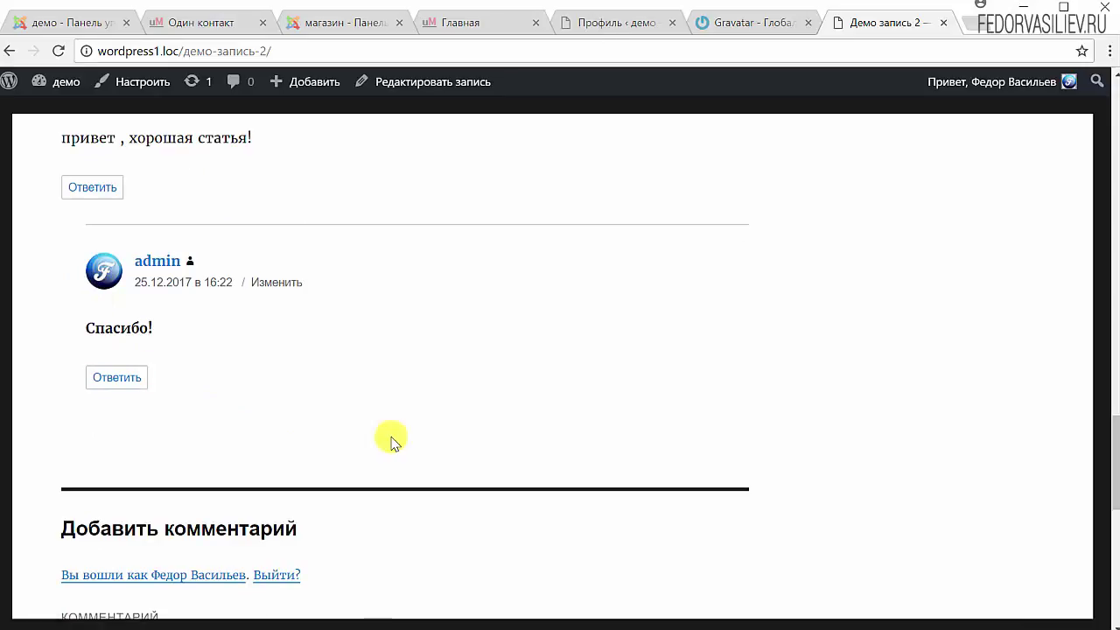
{"action": "scroll", "coordinate": [391, 441], "scroll_direction": "up", "scroll_amount": 3}
{"action": "scroll", "coordinate": [391, 442], "scroll_direction": "up", "scroll_amount": 5}
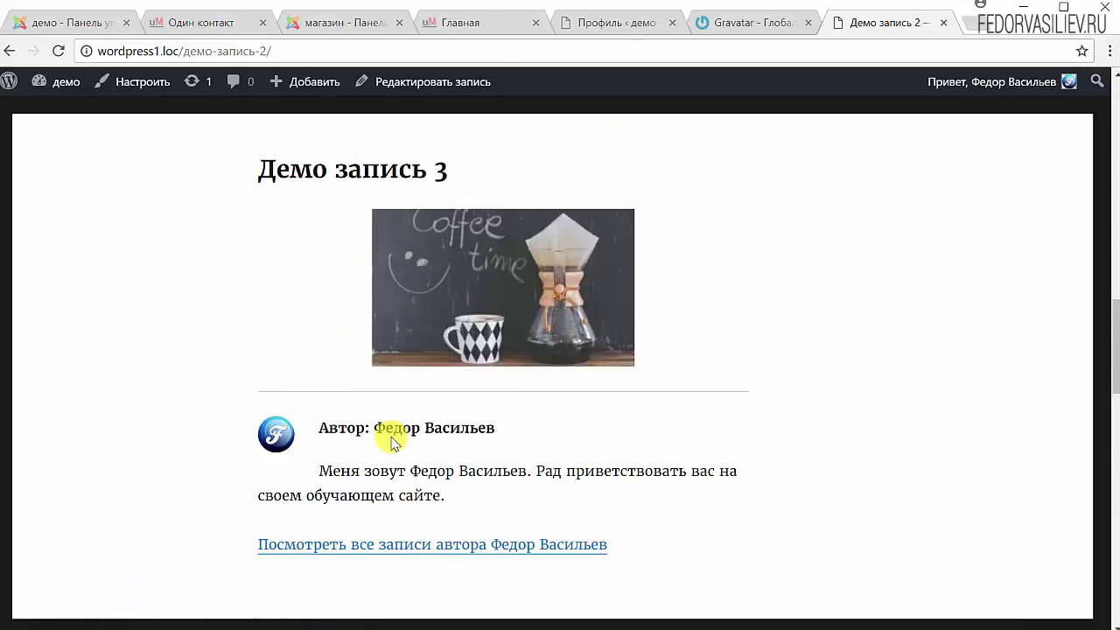
{"action": "scroll", "coordinate": [391, 438], "scroll_direction": "up", "scroll_amount": 5}
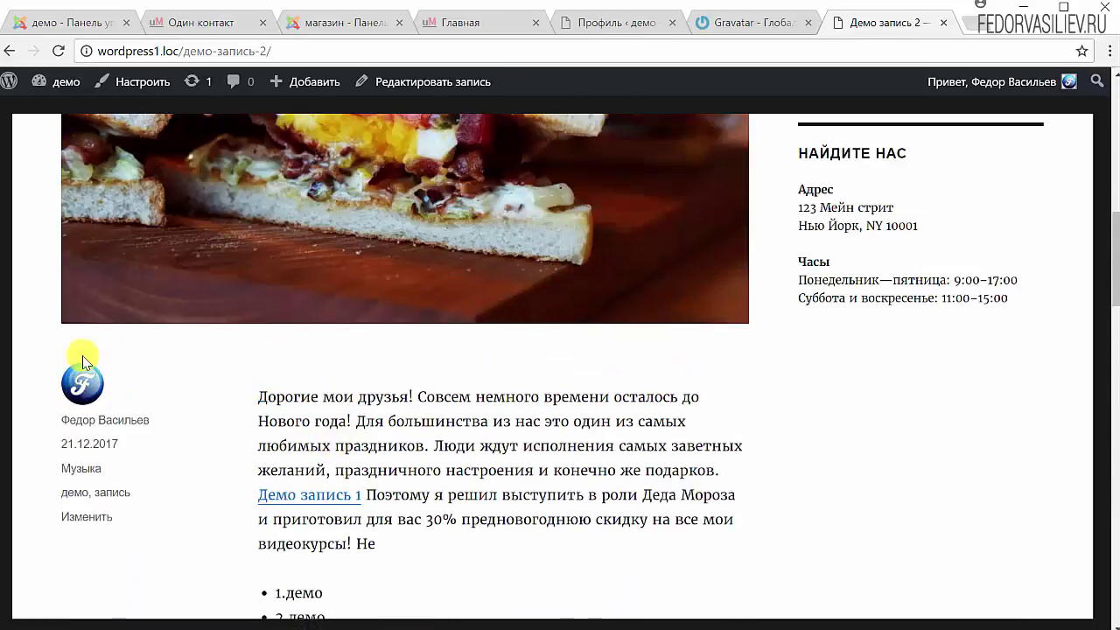
{"action": "scroll", "coordinate": [524, 372], "scroll_direction": "down", "scroll_amount": 9}
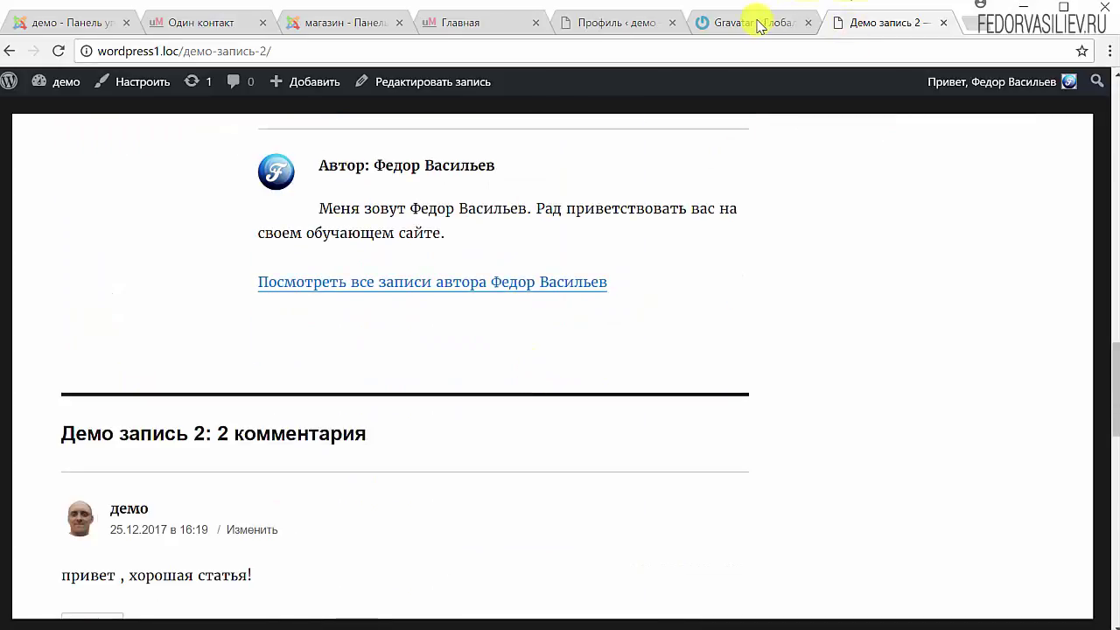
{"action": "left_click", "coordinate": [758, 24]}
{"action": "scroll", "coordinate": [419, 379], "scroll_direction": "down", "scroll_amount": 3}
{"action": "scroll", "coordinate": [433, 350], "scroll_direction": "up", "scroll_amount": 3}
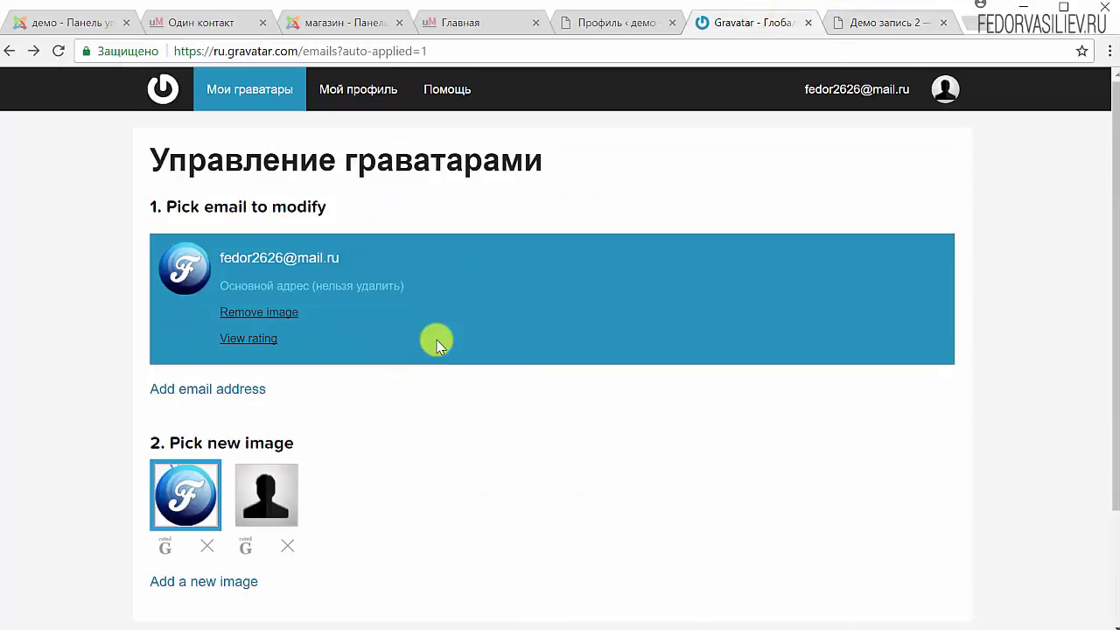
{"action": "left_click", "coordinate": [370, 90]}
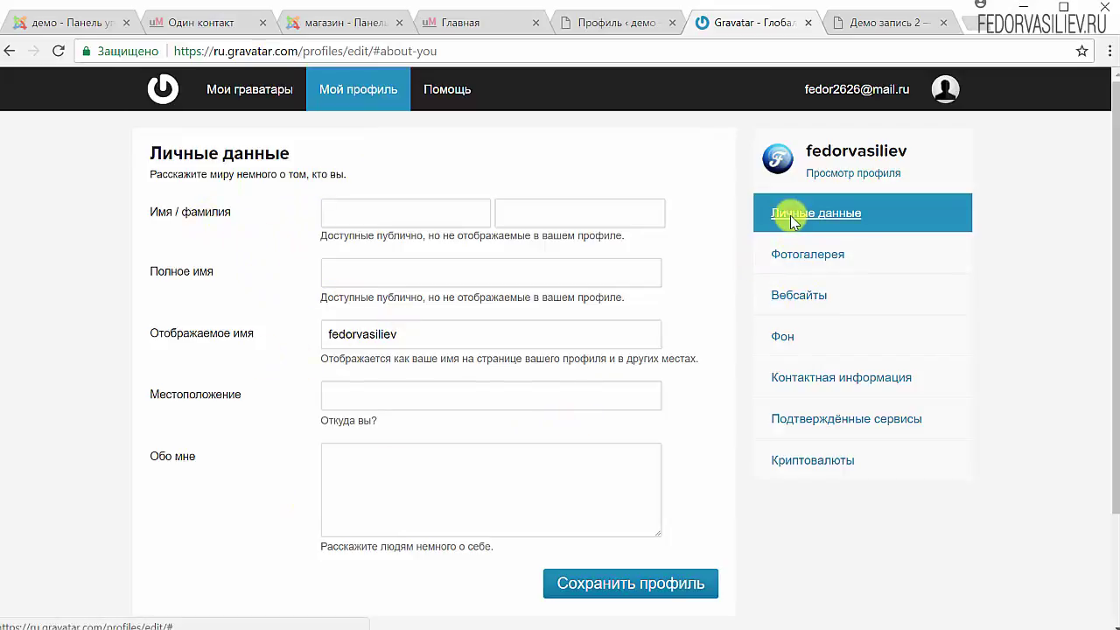
{"action": "scroll", "coordinate": [503, 420], "scroll_direction": "down", "scroll_amount": 2}
{"action": "scroll", "coordinate": [510, 383], "scroll_direction": "up", "scroll_amount": 2}
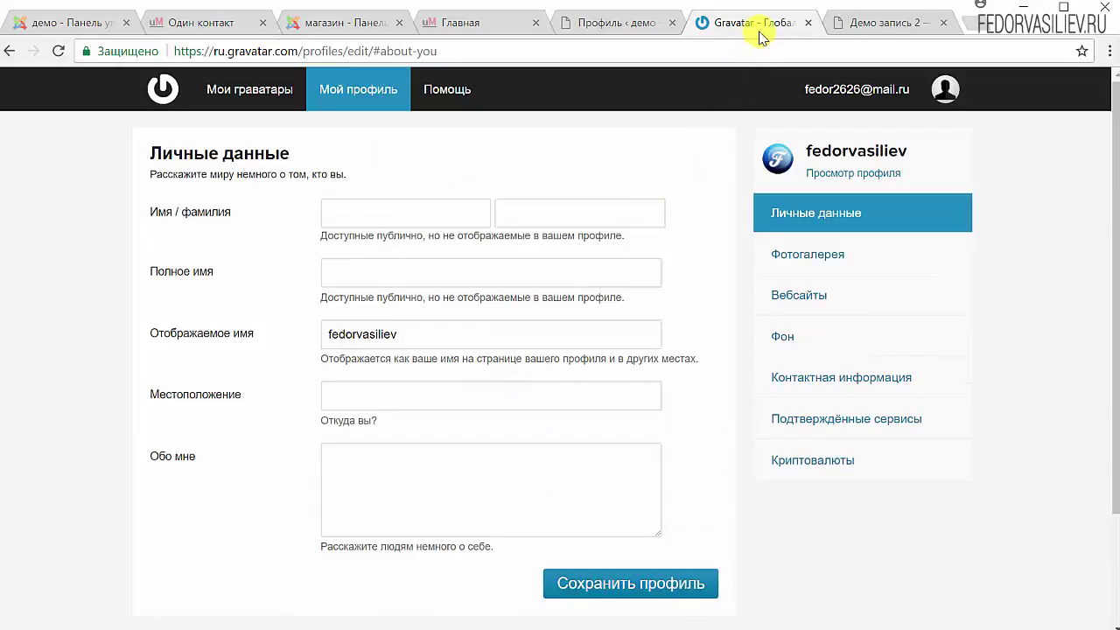
{"action": "left_click", "coordinate": [886, 24]}
{"action": "scroll", "coordinate": [300, 412], "scroll_direction": "down", "scroll_amount": 5}
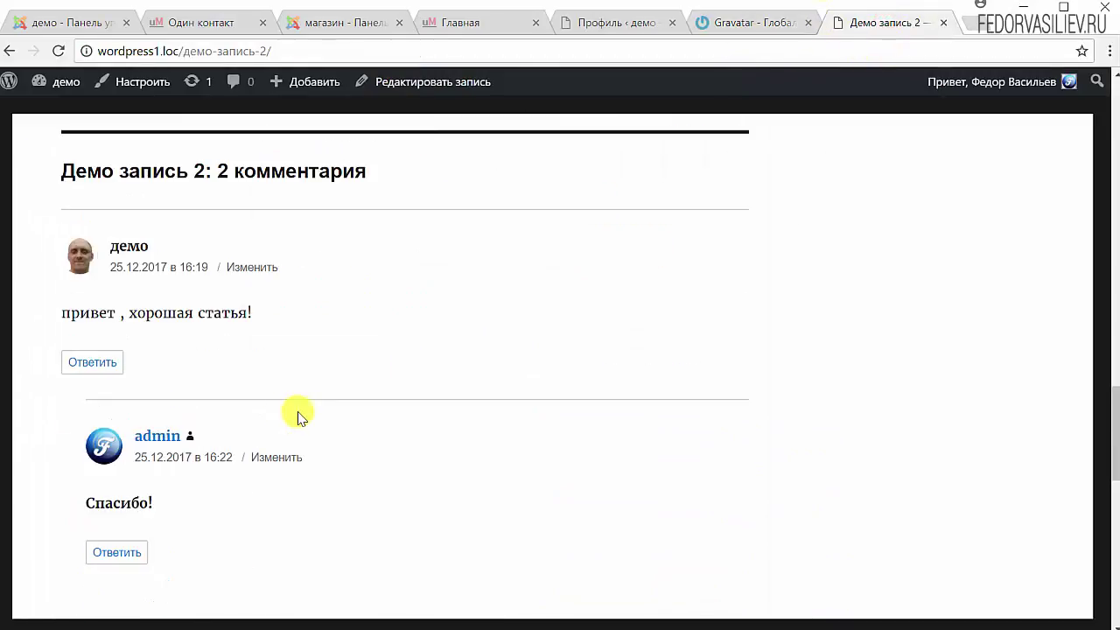
{"action": "scroll", "coordinate": [624, 377], "scroll_direction": "down", "scroll_amount": 4}
{"action": "scroll", "coordinate": [545, 373], "scroll_direction": "up", "scroll_amount": 4}
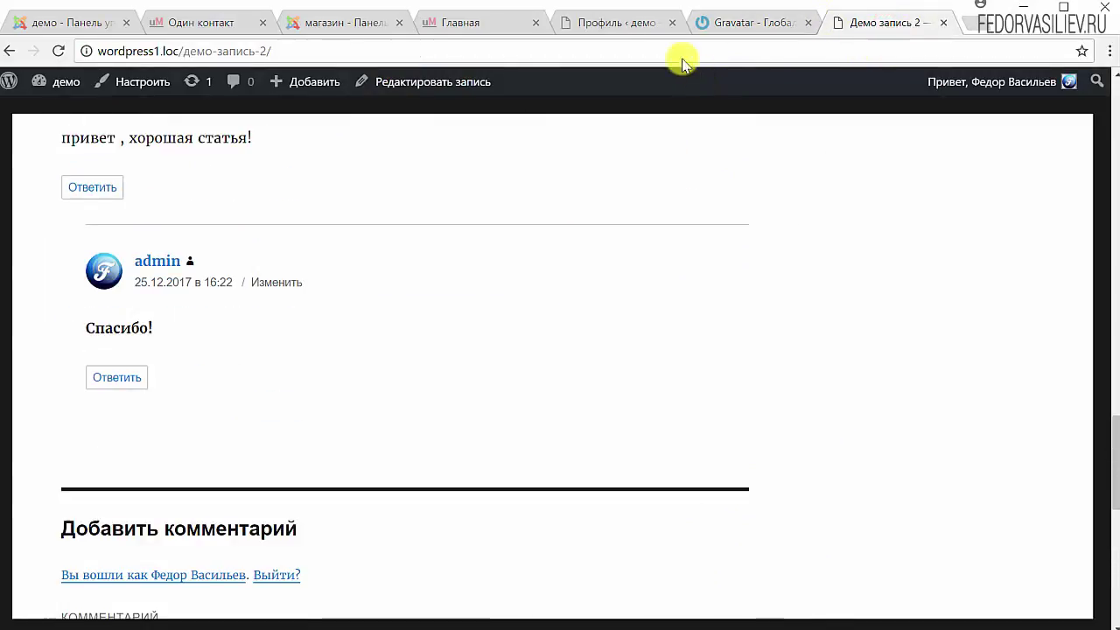
{"action": "left_click", "coordinate": [630, 23]}
Reload the WordPress profile page to see the blue F gravatar, then move to the next tab
{"action": "left_click", "coordinate": [57, 52]}
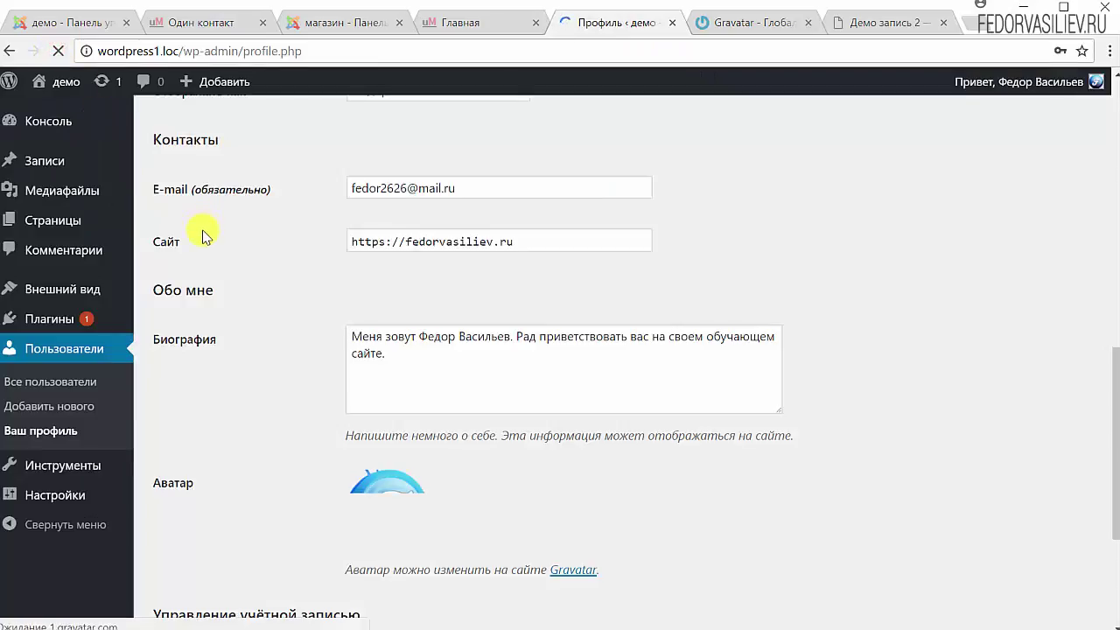
{"action": "scroll", "coordinate": [262, 262], "scroll_direction": "down", "scroll_amount": 3}
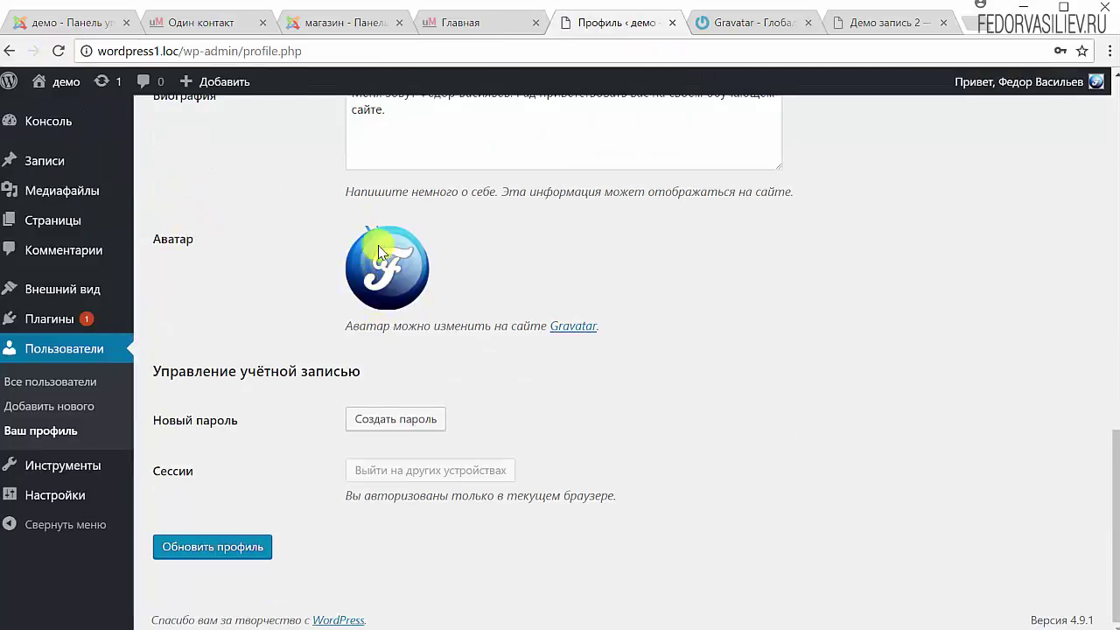
{"action": "key", "text": "ctrl+Tab"}
{"action": "key", "text": "ctrl+Tab"}
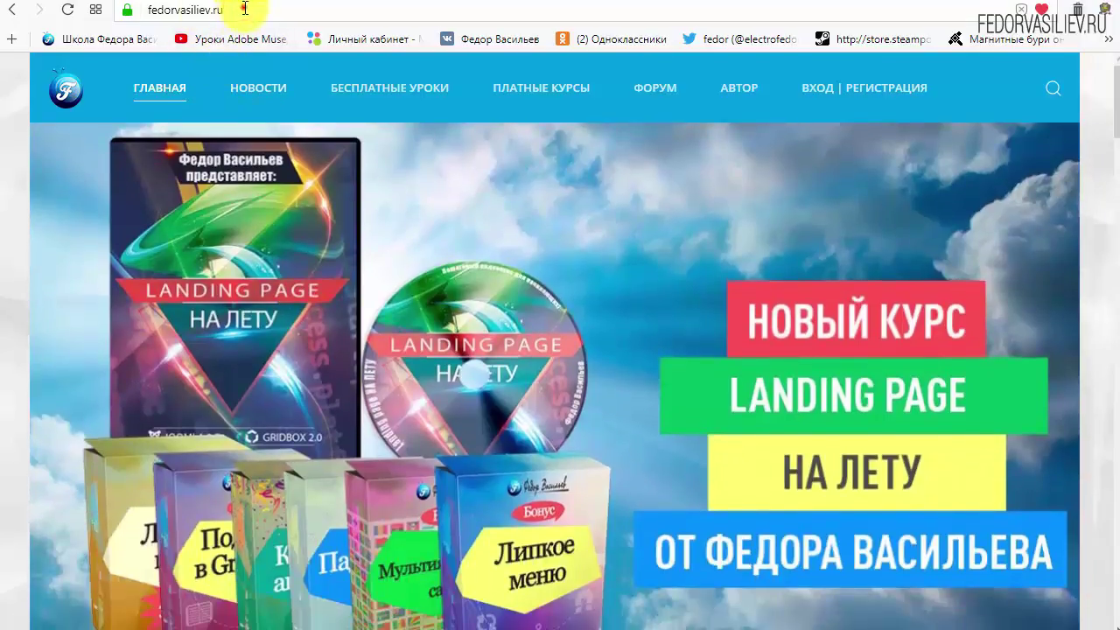
Open fedorvasiliev.ru's login page and follow 'ЕЩЁ НЕТ УЧЁТНОЙ ЗАПИСИ?' to the registration form
{"action": "left_click", "coordinate": [245, 8]}
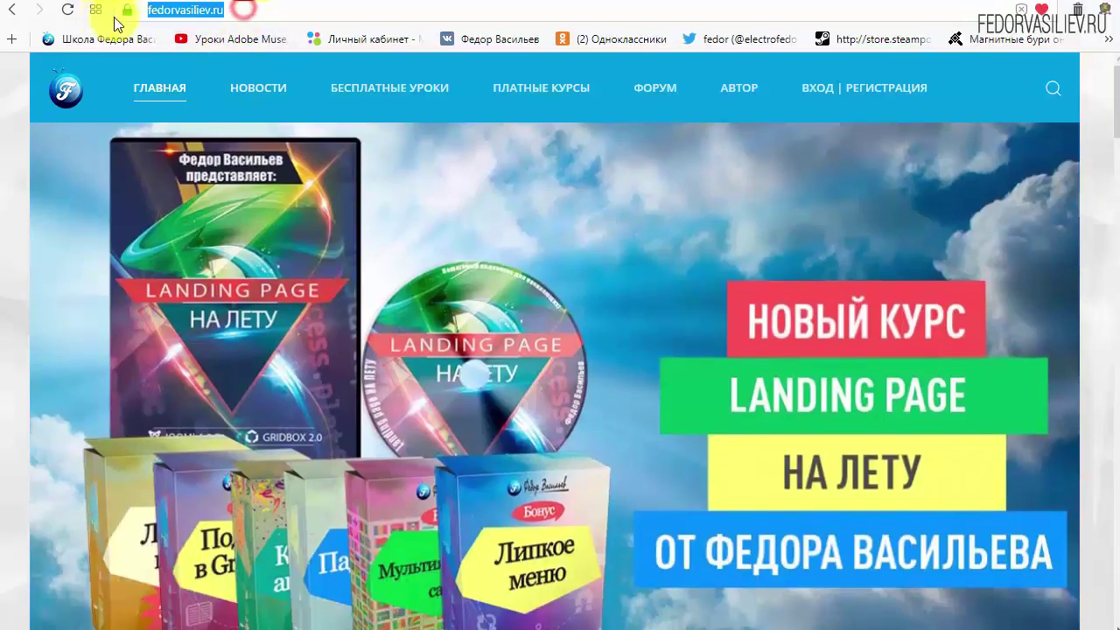
{"action": "left_click", "coordinate": [258, 8]}
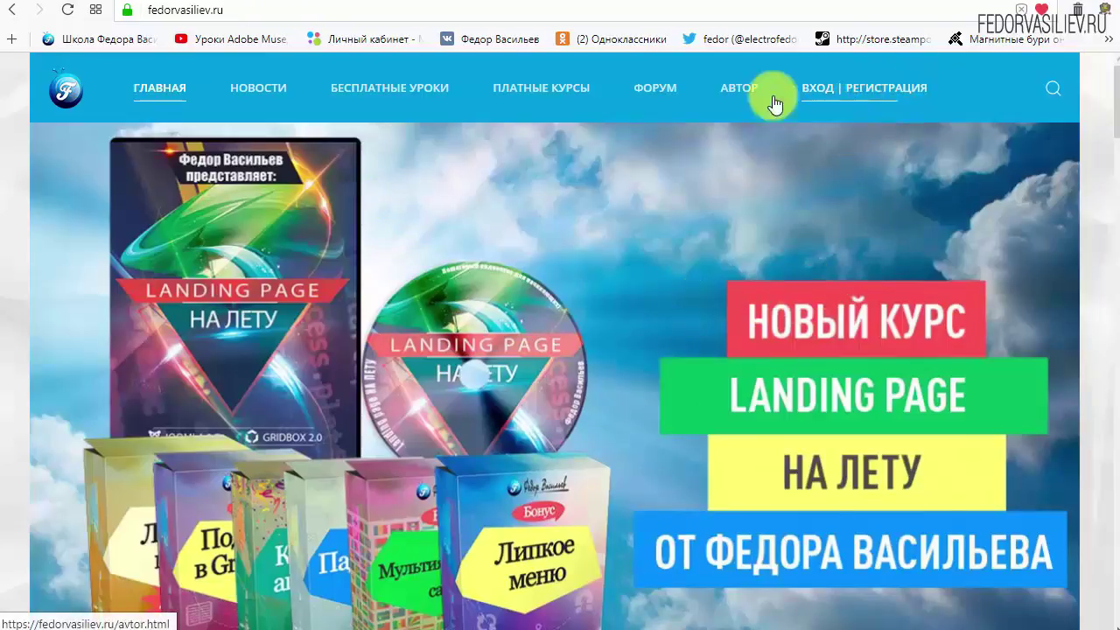
{"action": "left_click", "coordinate": [825, 87]}
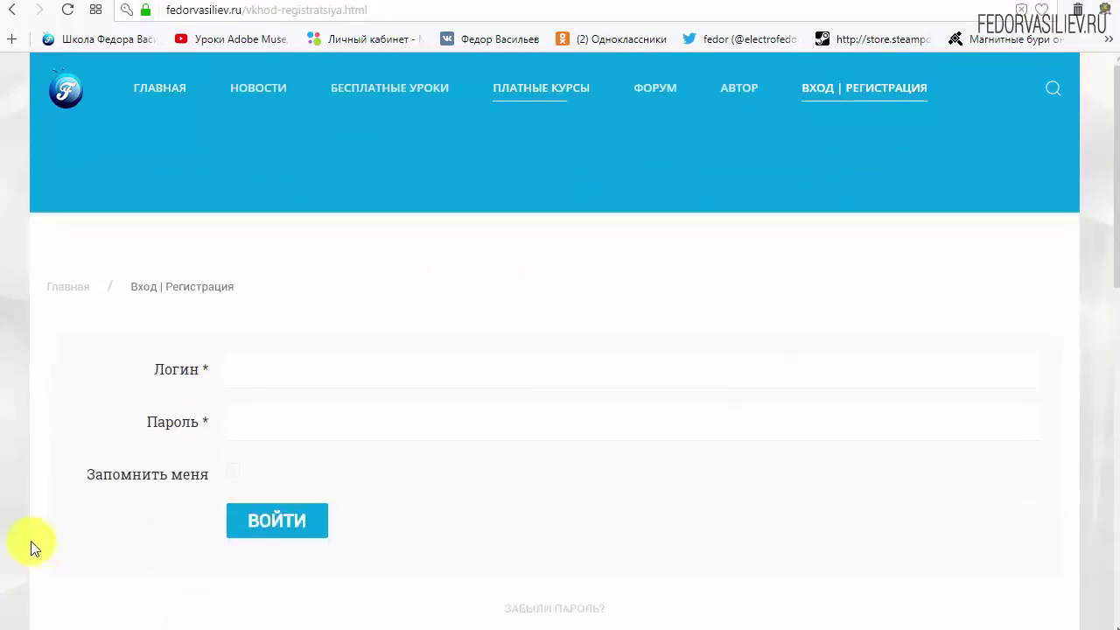
{"action": "scroll", "coordinate": [543, 367], "scroll_direction": "down", "scroll_amount": 1}
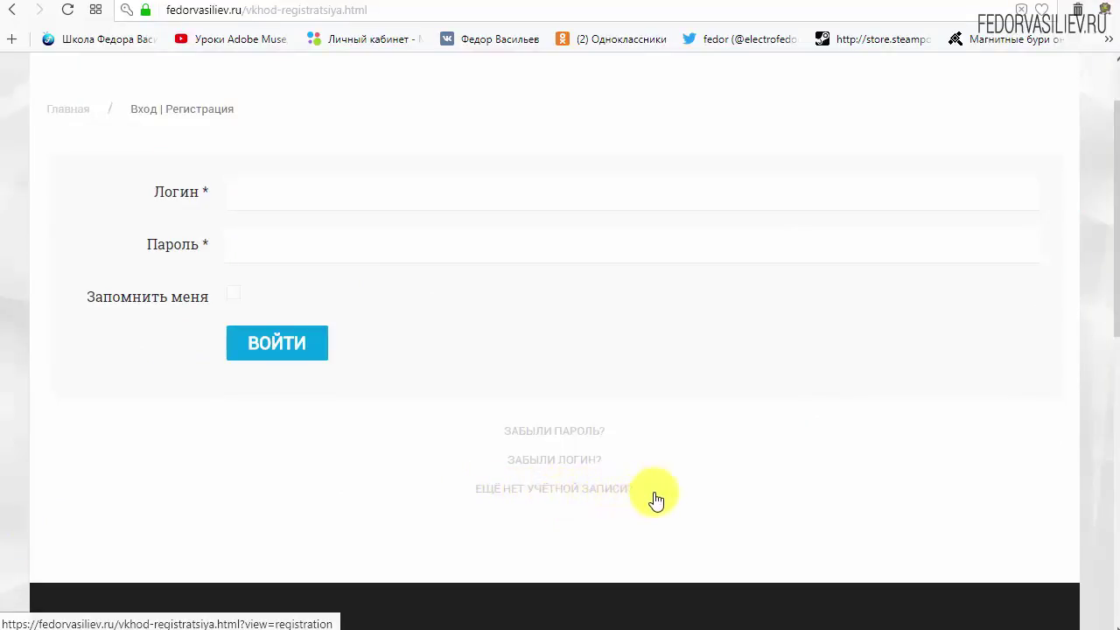
{"action": "left_click", "coordinate": [522, 487]}
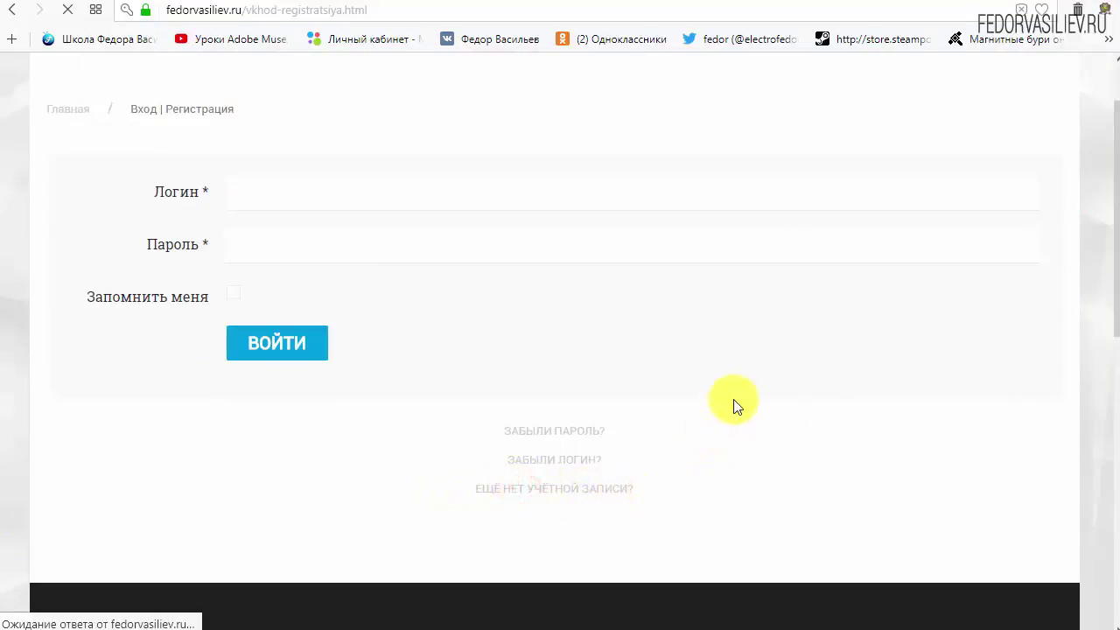
{"action": "scroll", "coordinate": [562, 233], "scroll_direction": "down", "scroll_amount": 2}
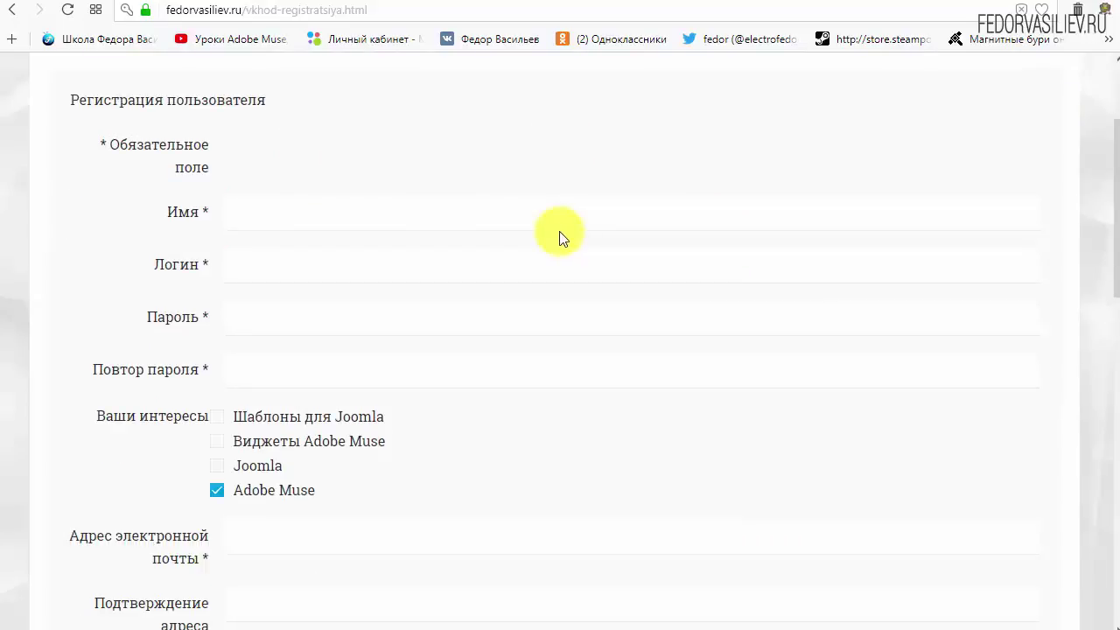
Fill in Имя, login 'wp', and the account password in both password fields
{"action": "left_click", "coordinate": [300, 217]}
{"action": "type", "text": "wp"}
{"action": "left_click", "coordinate": [322, 272]}
{"action": "type", "text": "w"}
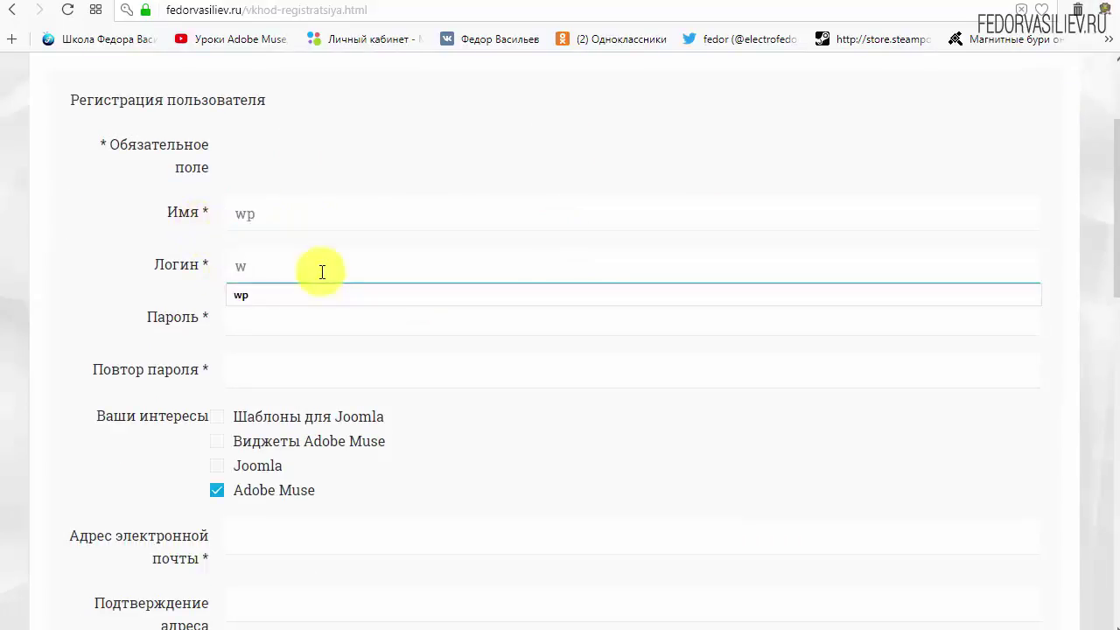
{"action": "type", "text": "p"}
{"action": "left_click", "coordinate": [418, 141]}
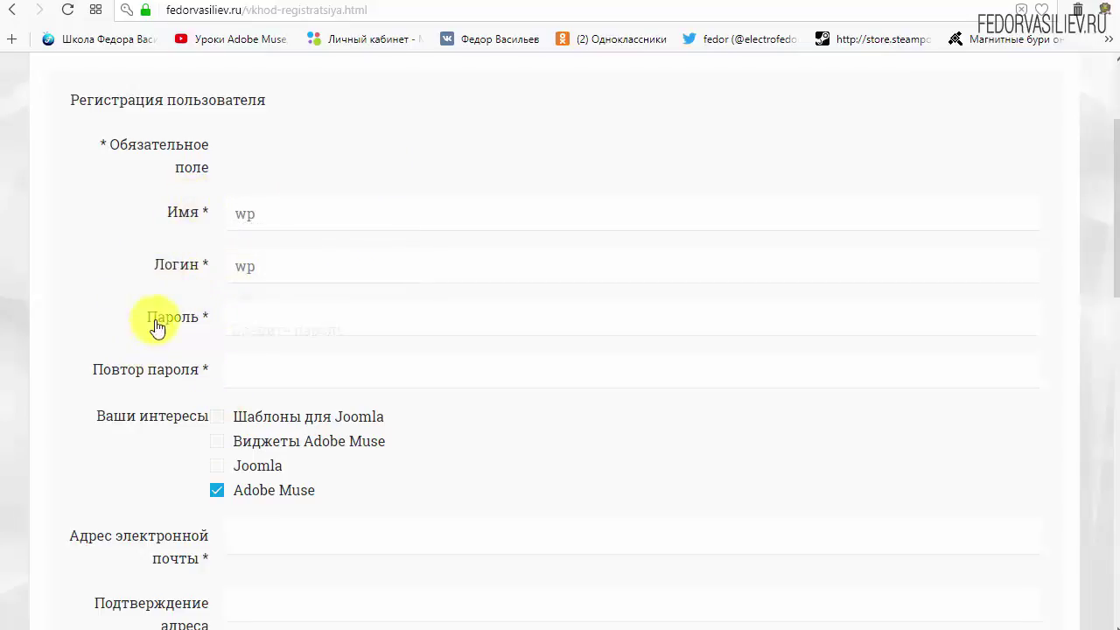
{"action": "left_click", "coordinate": [269, 315]}
{"action": "type", "text": "123456"}
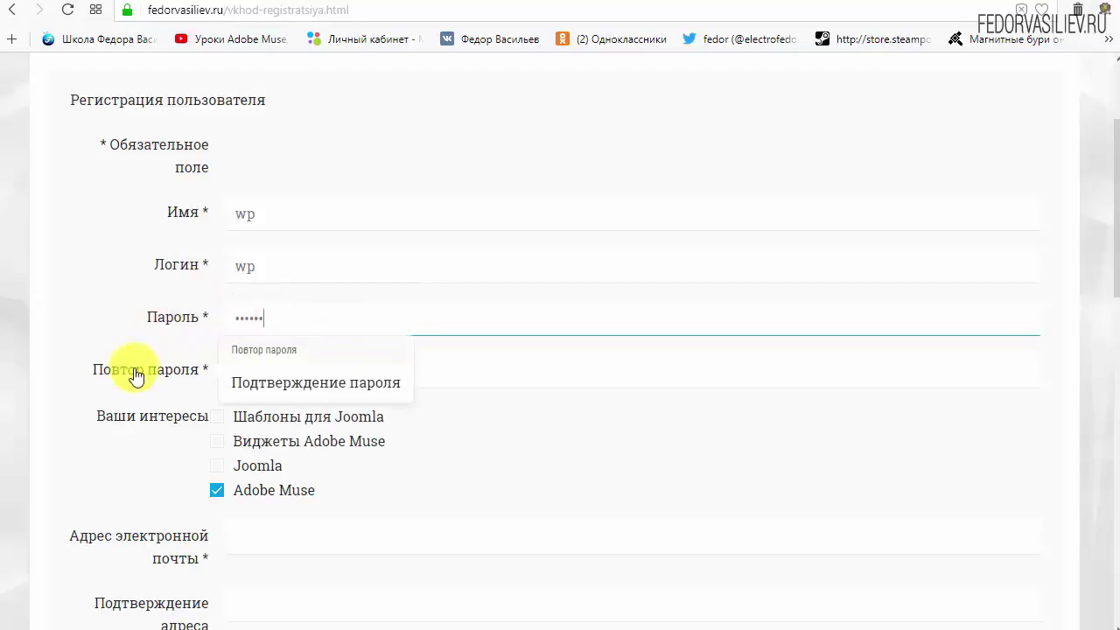
{"action": "left_click", "coordinate": [282, 372]}
{"action": "type", "text": "123456"}
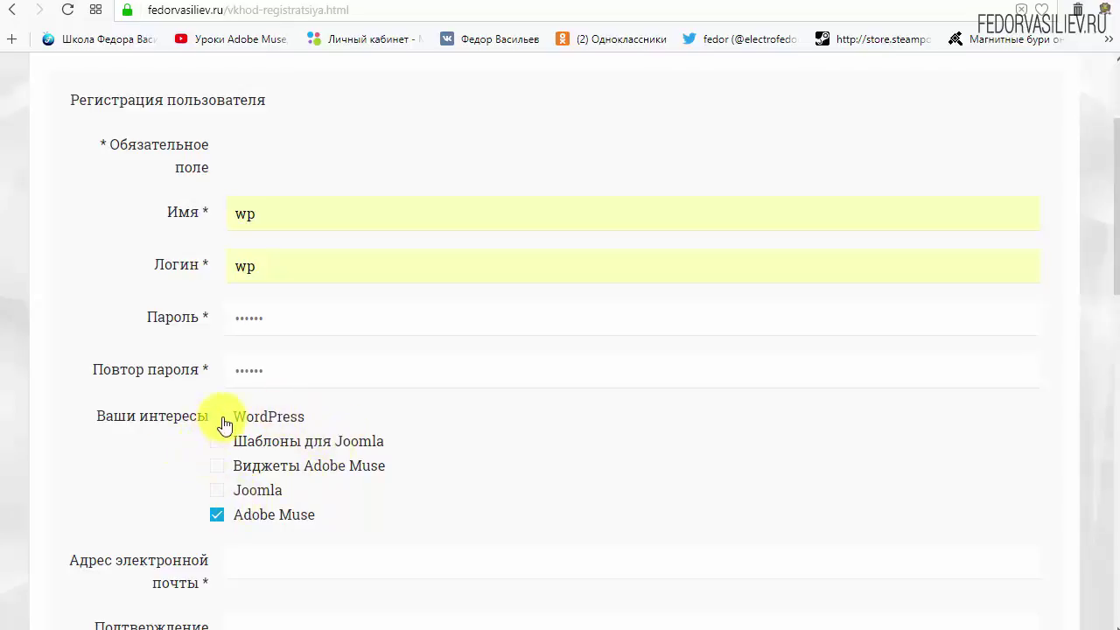
Tick WordPress and untick Adobe Muse under interests
{"action": "left_click_drag", "start_coordinate": [257, 420], "coordinate": [220, 420]}
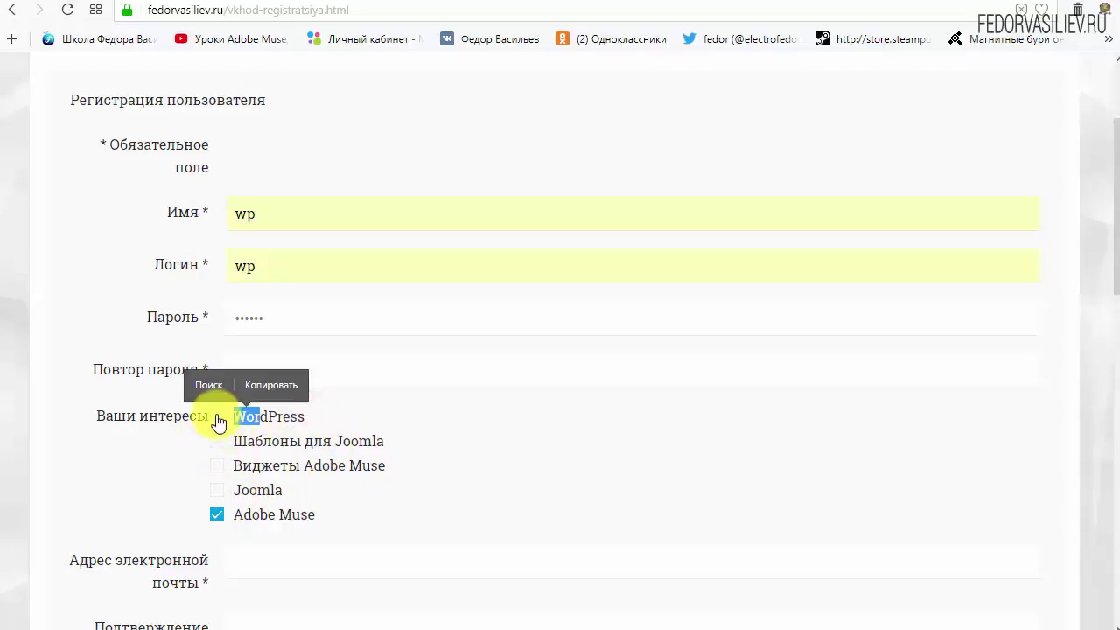
{"action": "left_click", "coordinate": [217, 416]}
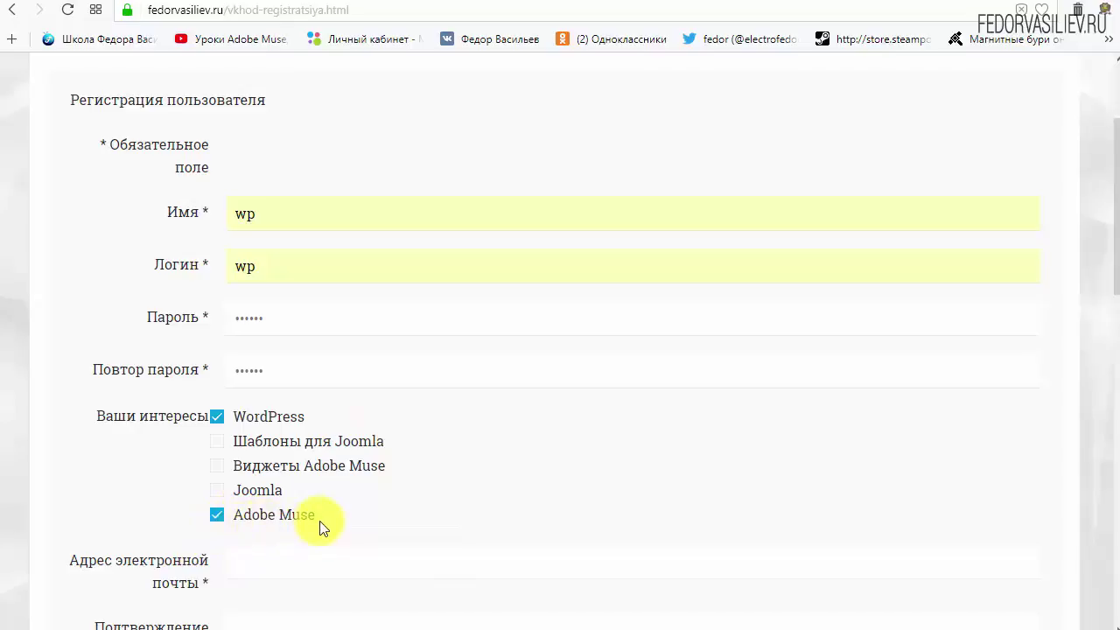
{"action": "left_click", "coordinate": [217, 518]}
{"action": "scroll", "coordinate": [508, 451], "scroll_direction": "down", "scroll_amount": 4}
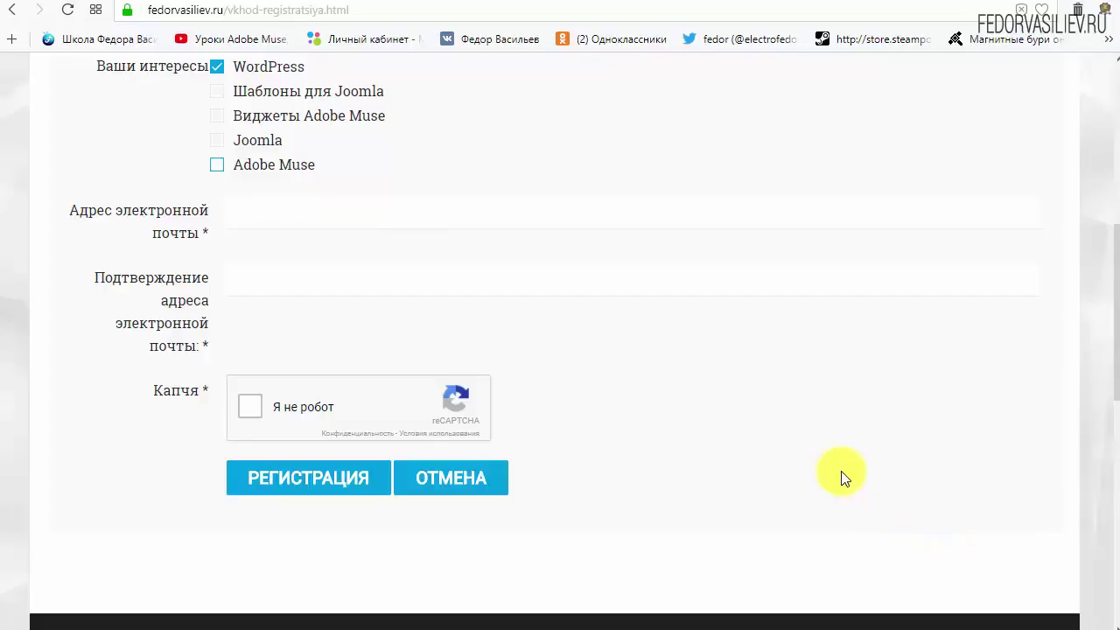
Paste the e-mail into both e-mail fields, tick 'Я не робот' and submit Регистрация
{"action": "right_click", "coordinate": [293, 216]}
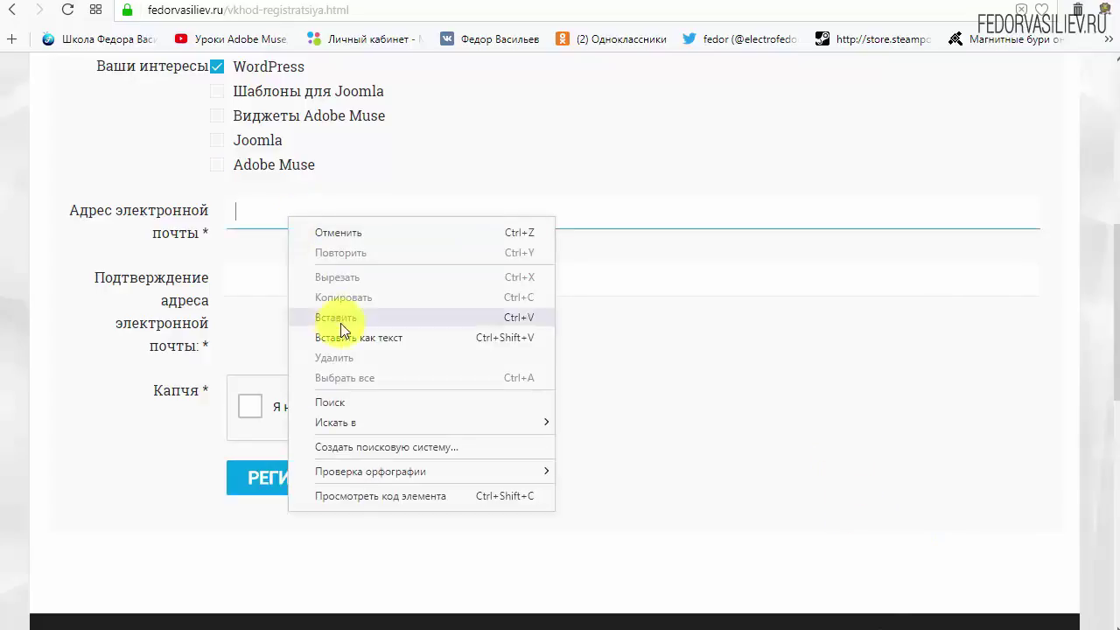
{"action": "left_click", "coordinate": [350, 311]}
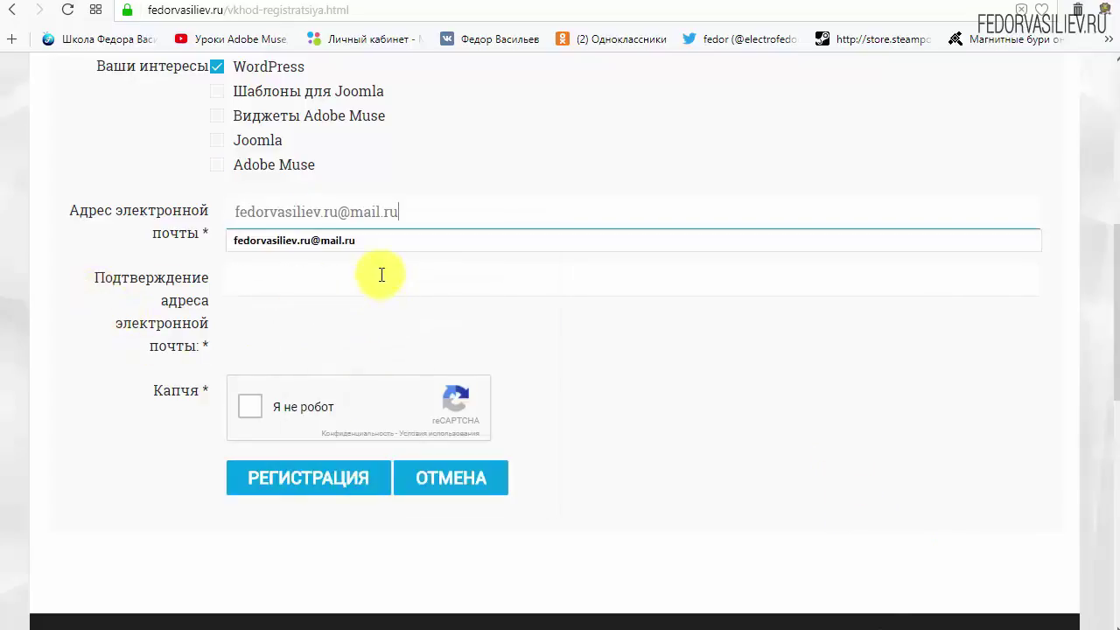
{"action": "right_click", "coordinate": [379, 274]}
{"action": "left_click", "coordinate": [422, 373]}
{"action": "left_click", "coordinate": [777, 375]}
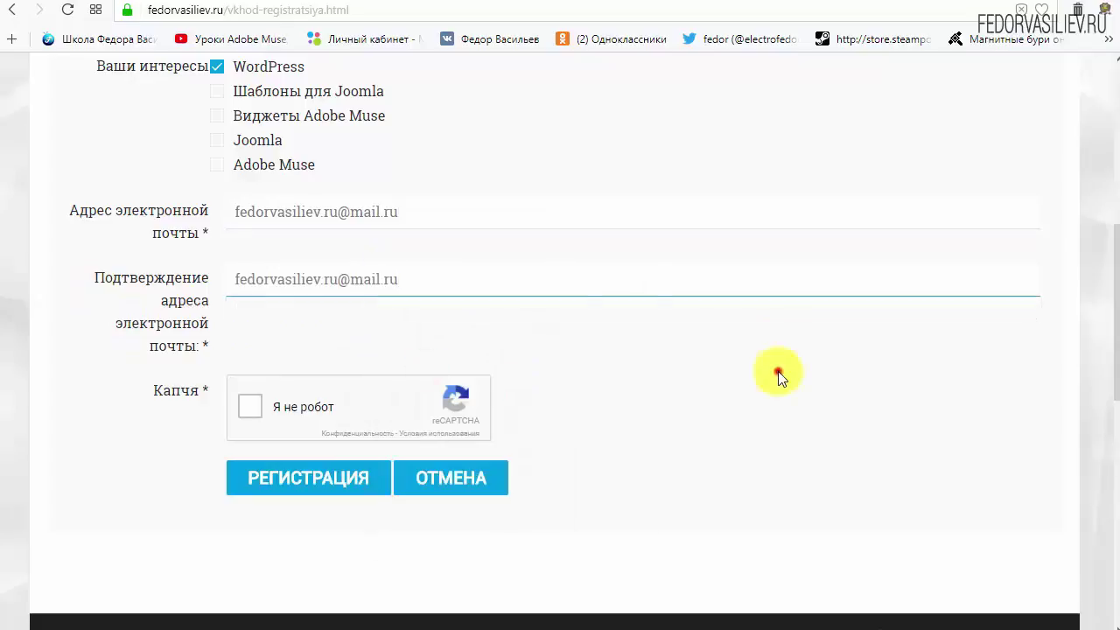
{"action": "left_click", "coordinate": [250, 409]}
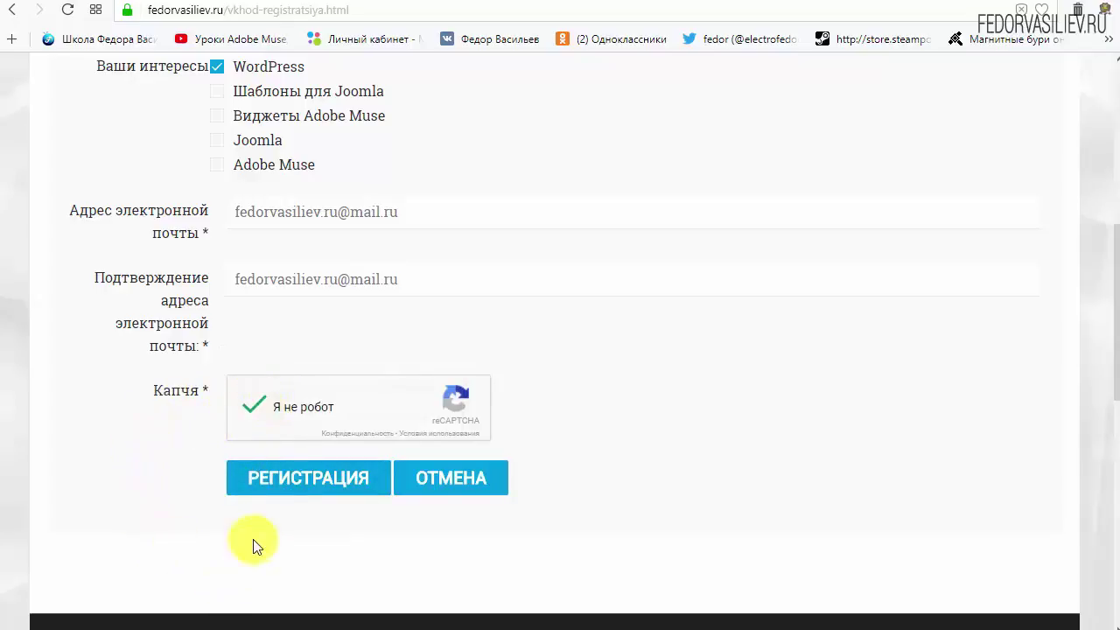
{"action": "left_click", "coordinate": [289, 479]}
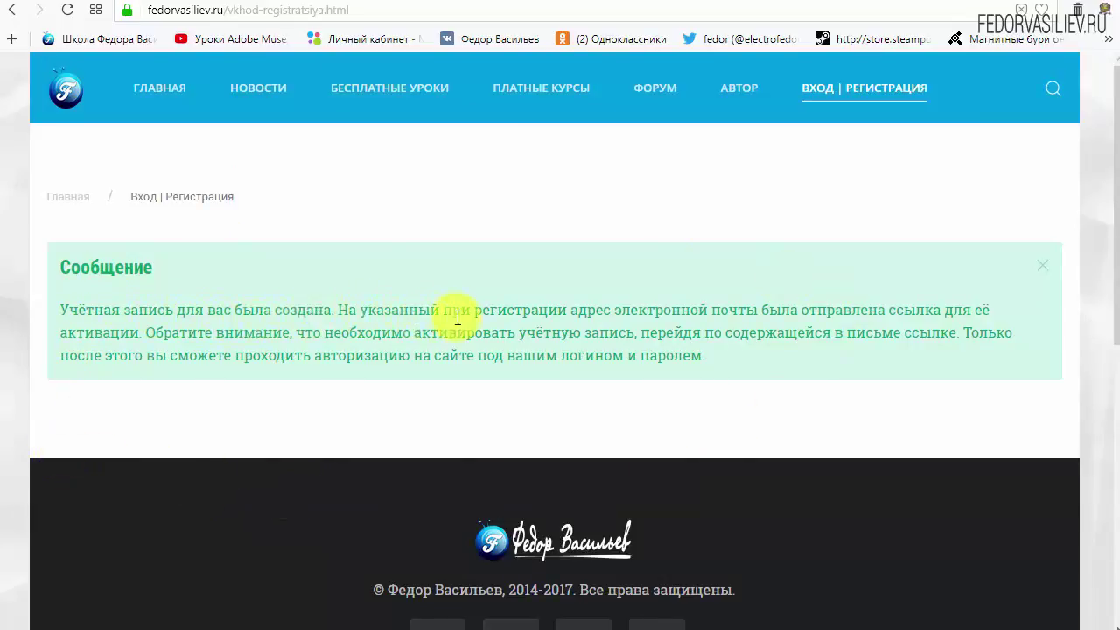
Note the activation-link notice, then switch to the mail.ru inbox
{"action": "left_click_drag", "start_coordinate": [624, 312], "coordinate": [754, 311]}
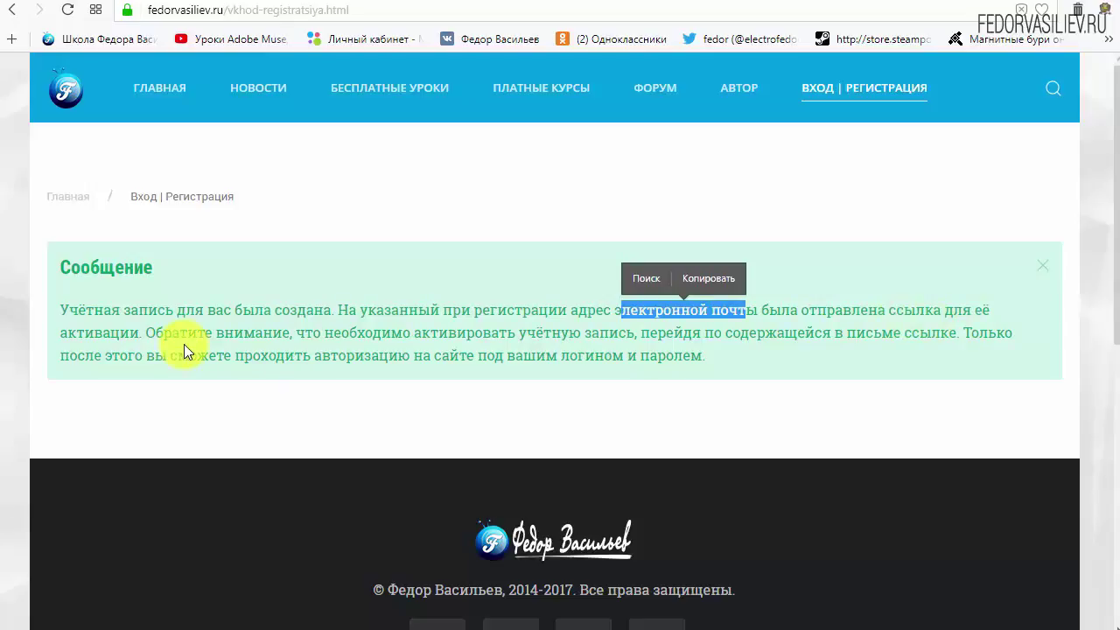
{"action": "left_click", "coordinate": [96, 16]}
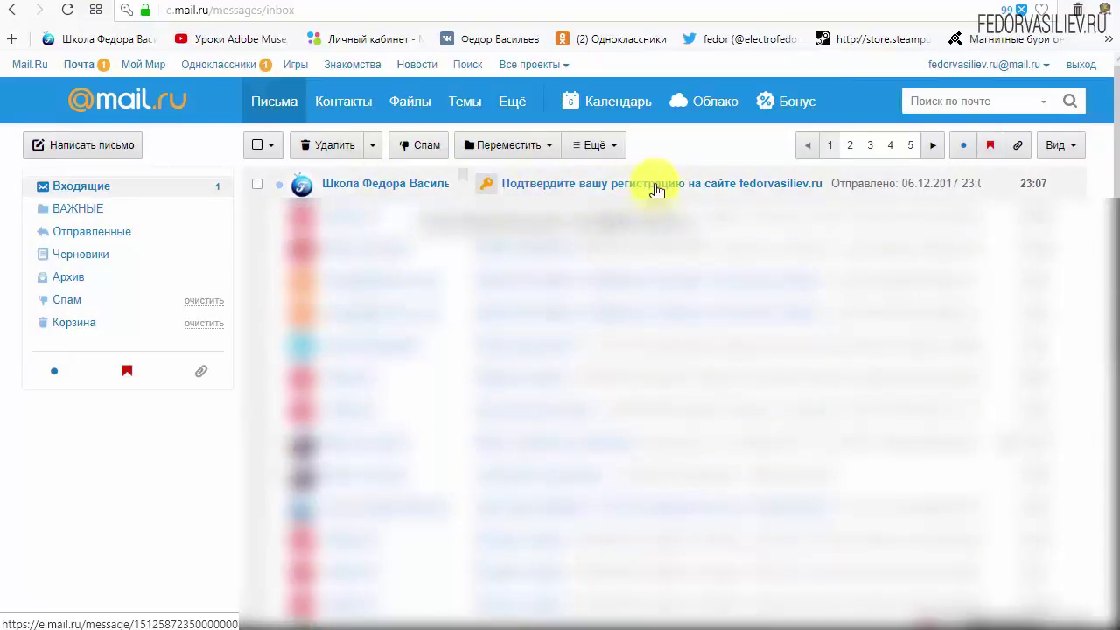
Open the 'Подтвердите вашу регистрацию' e-mail and review the new account's login details
{"action": "left_click", "coordinate": [362, 186]}
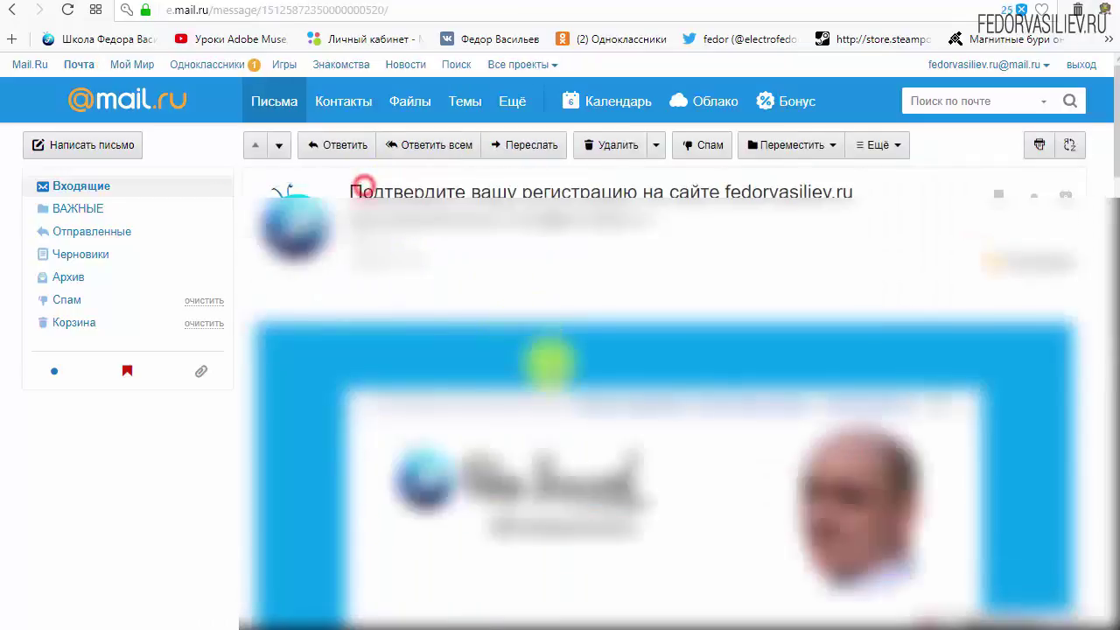
{"action": "scroll", "coordinate": [426, 332], "scroll_direction": "down", "scroll_amount": 3}
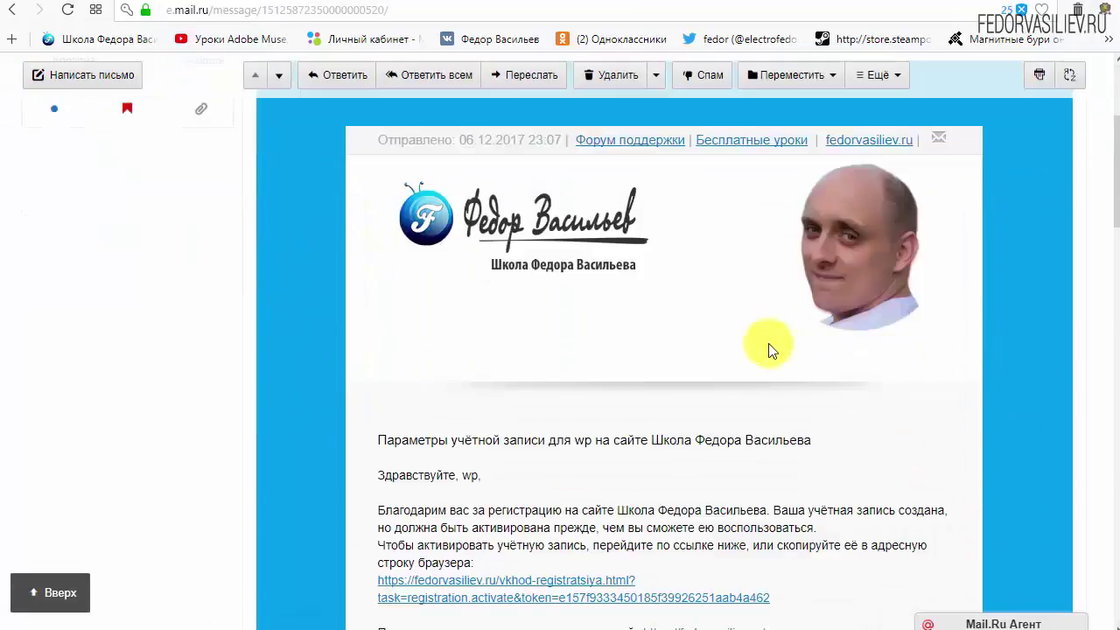
{"action": "scroll", "coordinate": [591, 300], "scroll_direction": "down", "scroll_amount": 3}
{"action": "scroll", "coordinate": [591, 299], "scroll_direction": "down", "scroll_amount": 1}
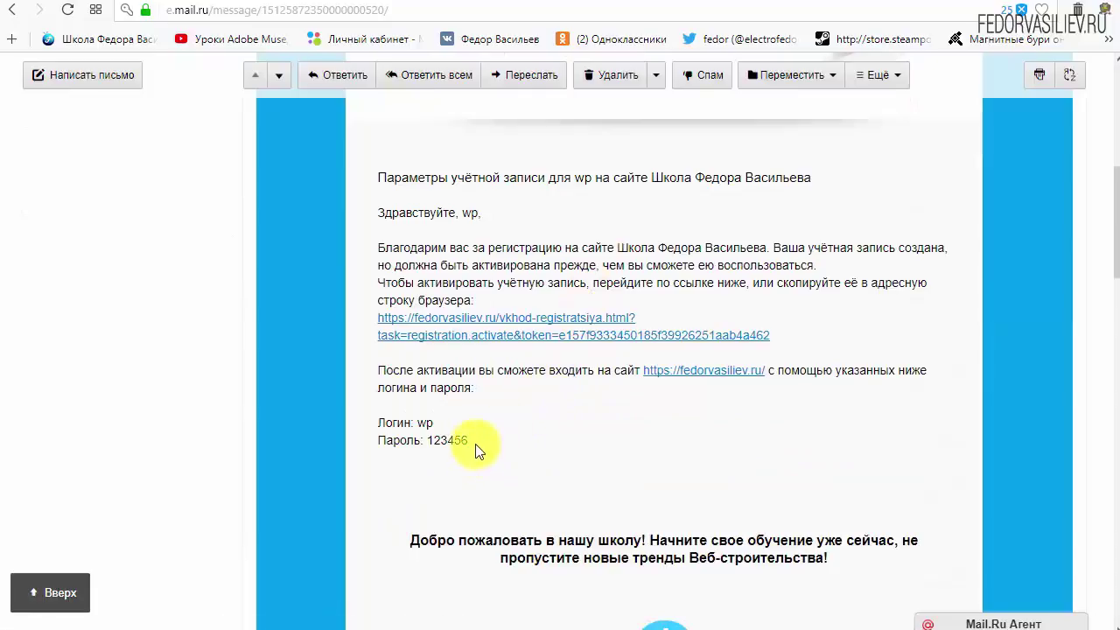
{"action": "left_click_drag", "start_coordinate": [475, 442], "coordinate": [572, 429]}
{"action": "left_click", "coordinate": [573, 428]}
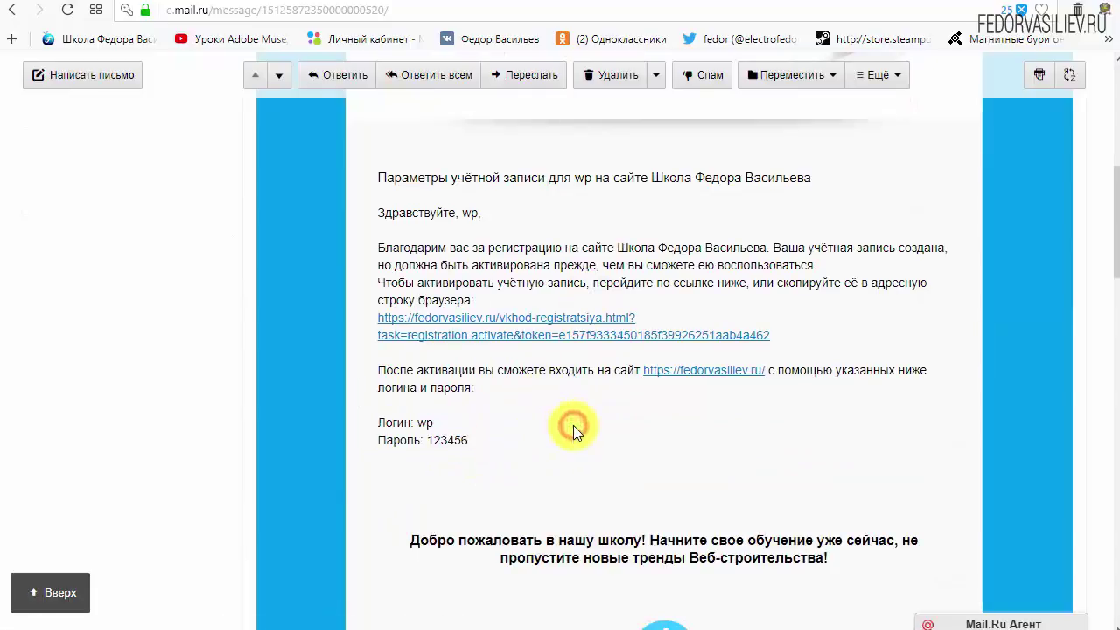
Follow the activation link in the e-mail to activate the account
{"action": "scroll", "coordinate": [547, 413], "scroll_direction": "down", "scroll_amount": 6}
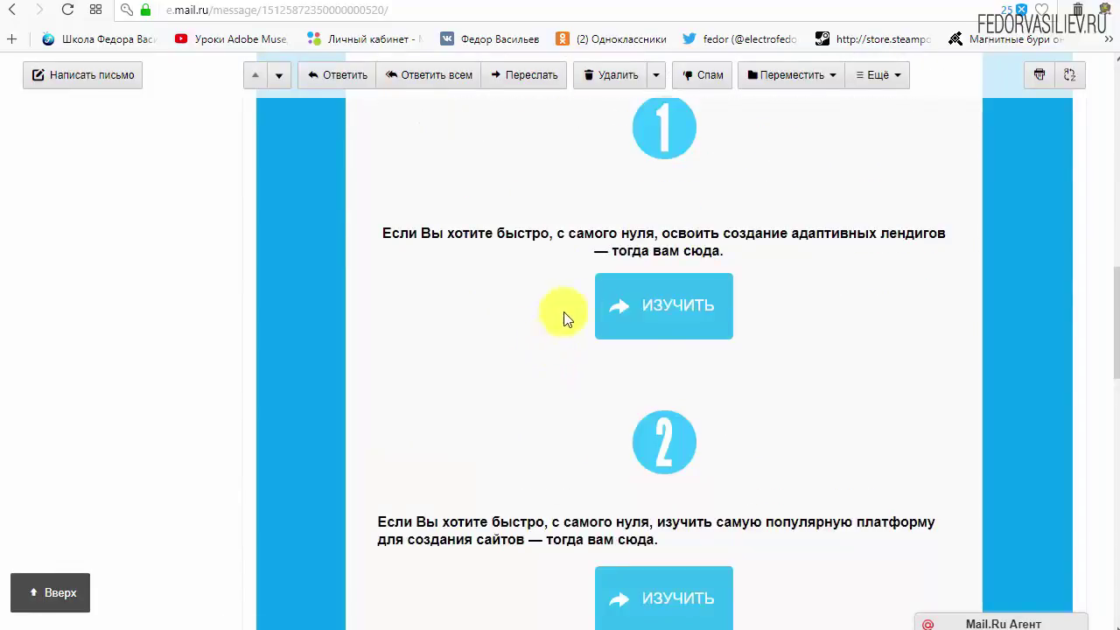
{"action": "scroll", "coordinate": [682, 311], "scroll_direction": "down", "scroll_amount": 3}
{"action": "scroll", "coordinate": [513, 428], "scroll_direction": "up", "scroll_amount": 8}
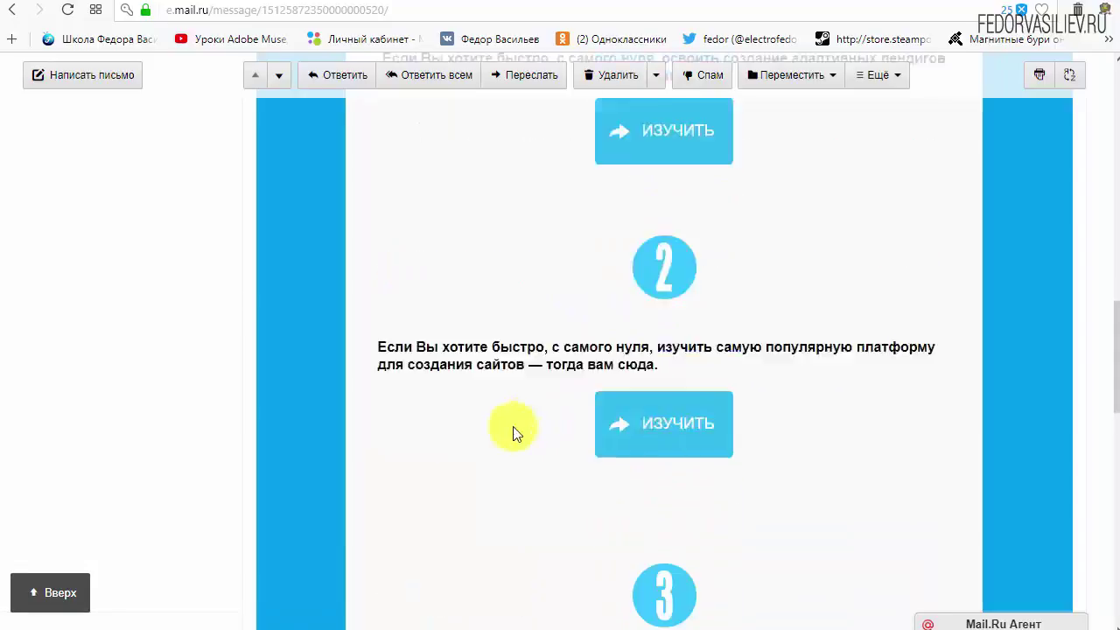
{"action": "scroll", "coordinate": [487, 438], "scroll_direction": "up", "scroll_amount": 2}
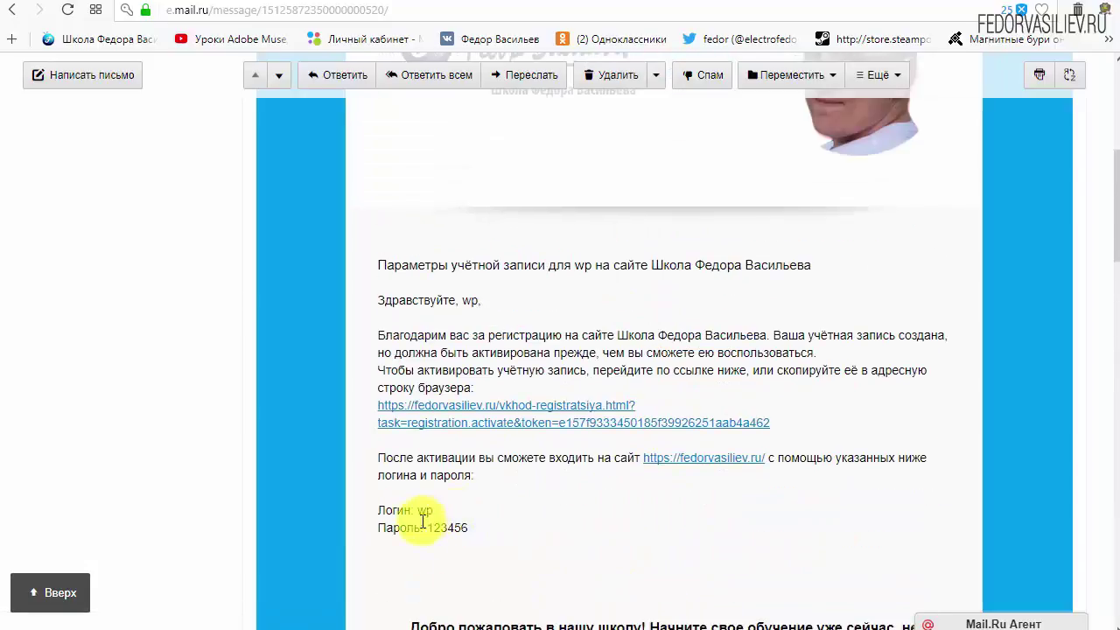
{"action": "left_click_drag", "start_coordinate": [813, 423], "coordinate": [490, 406]}
{"action": "left_click", "coordinate": [718, 404]}
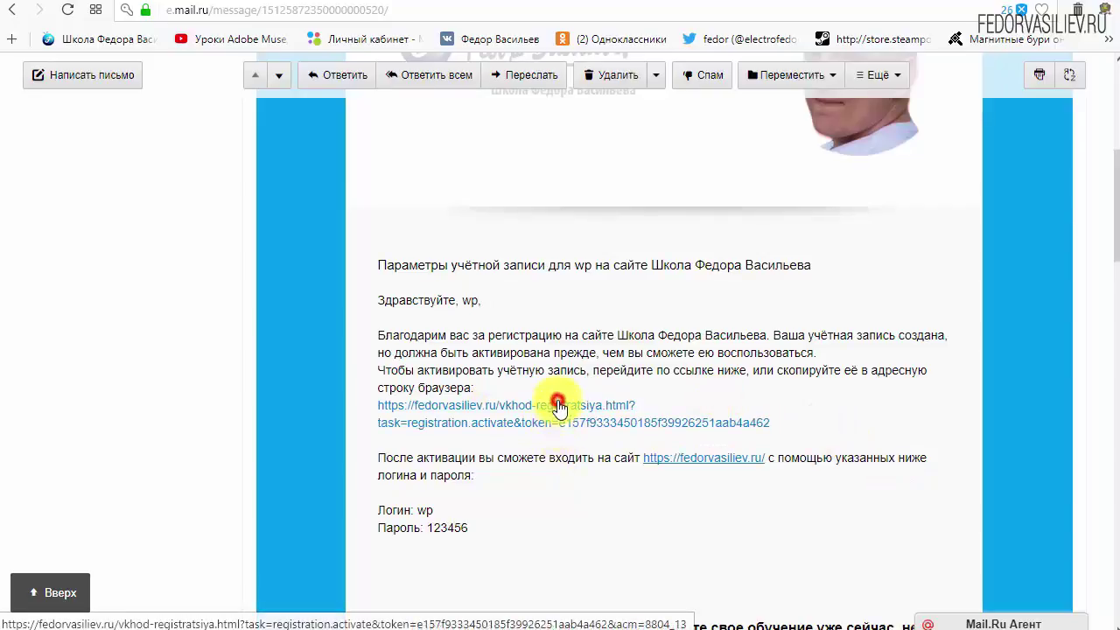
{"action": "left_click", "coordinate": [556, 403]}
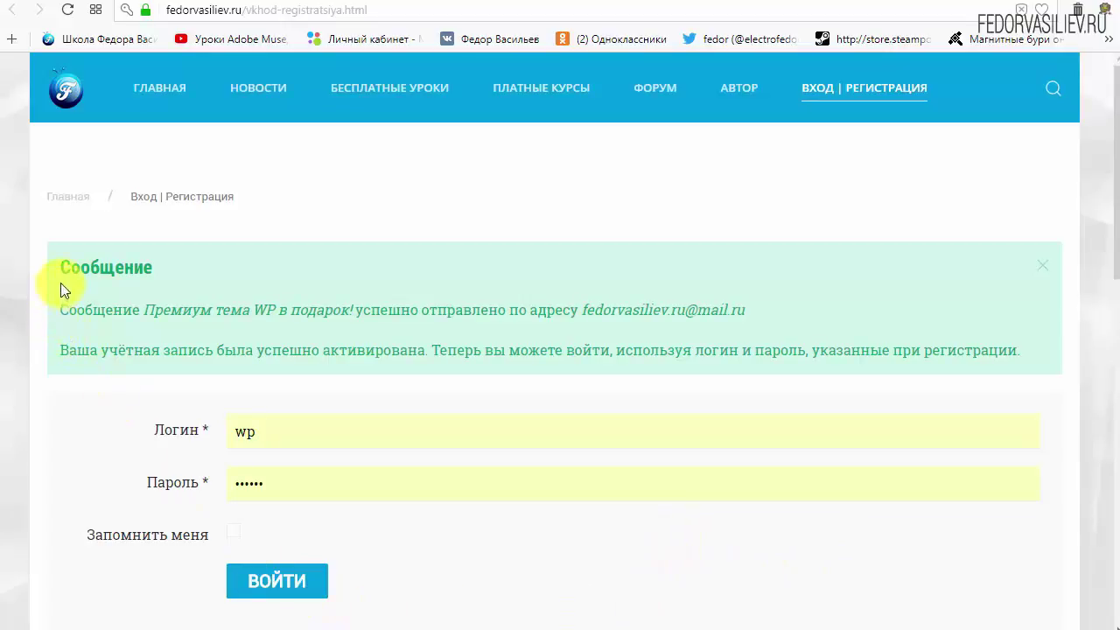
{"action": "left_click_drag", "start_coordinate": [60, 282], "coordinate": [208, 264]}
{"action": "left_click", "coordinate": [208, 265]}
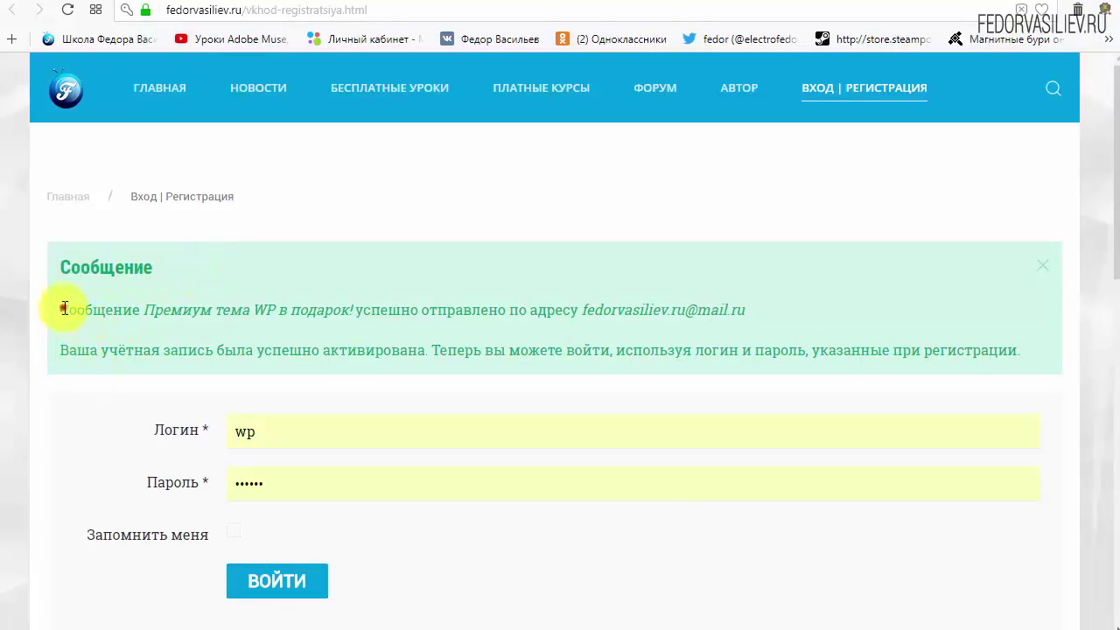
{"action": "left_click_drag", "start_coordinate": [64, 308], "coordinate": [125, 315]}
{"action": "left_click", "coordinate": [128, 314]}
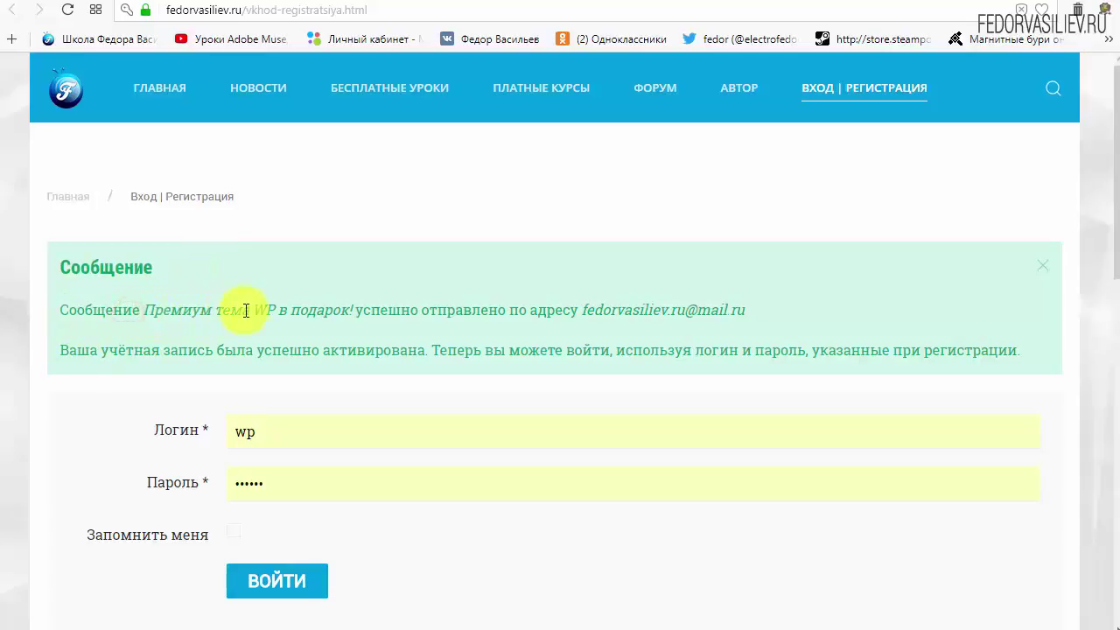